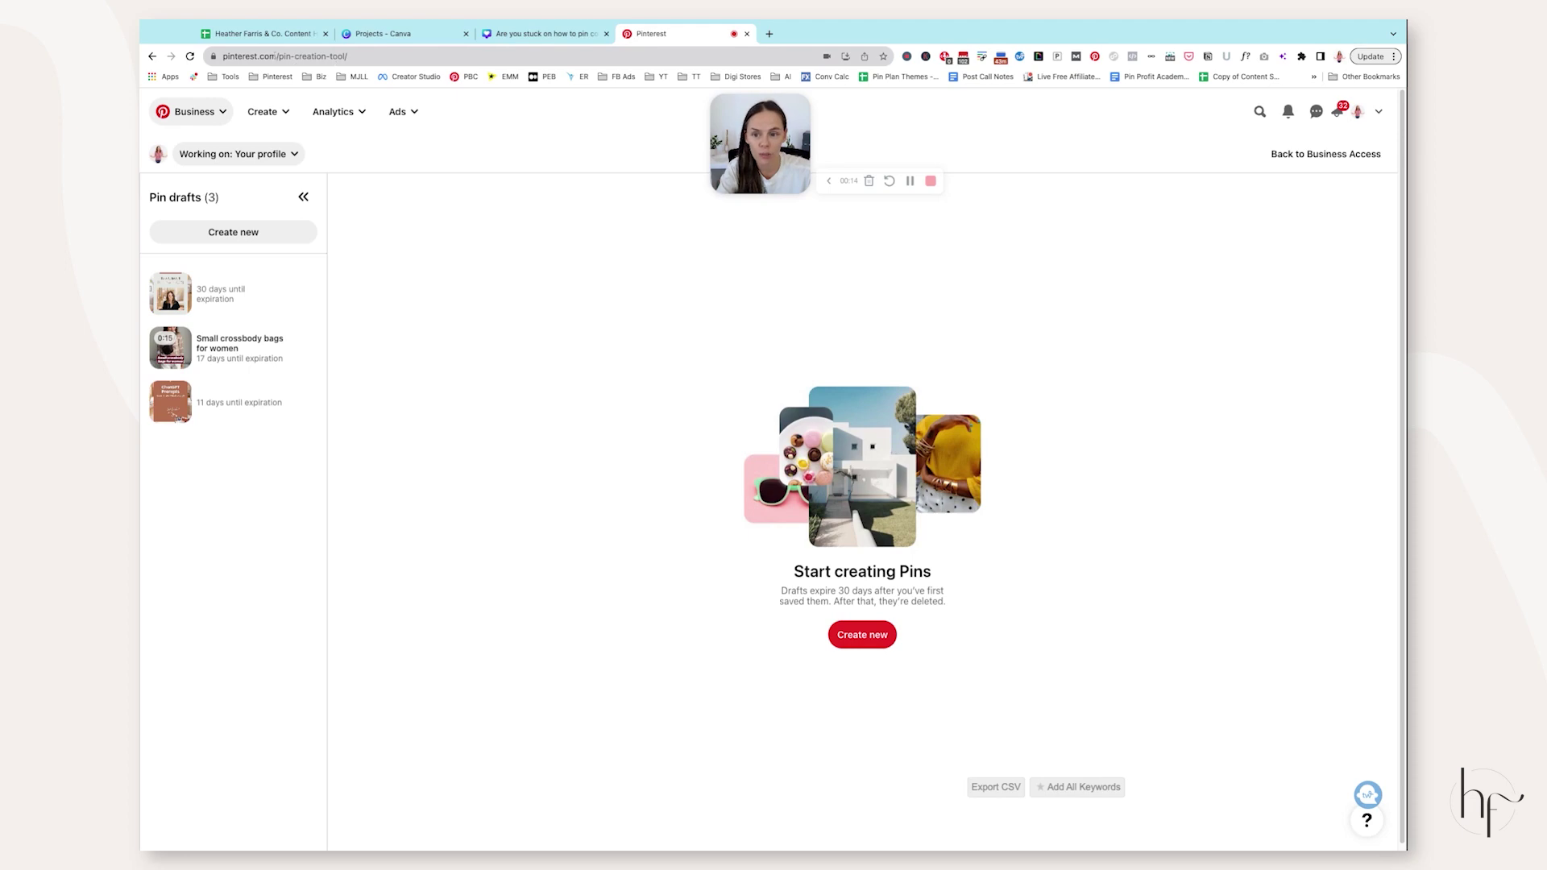
{"action": "left_click", "coordinate": [770, 34]}
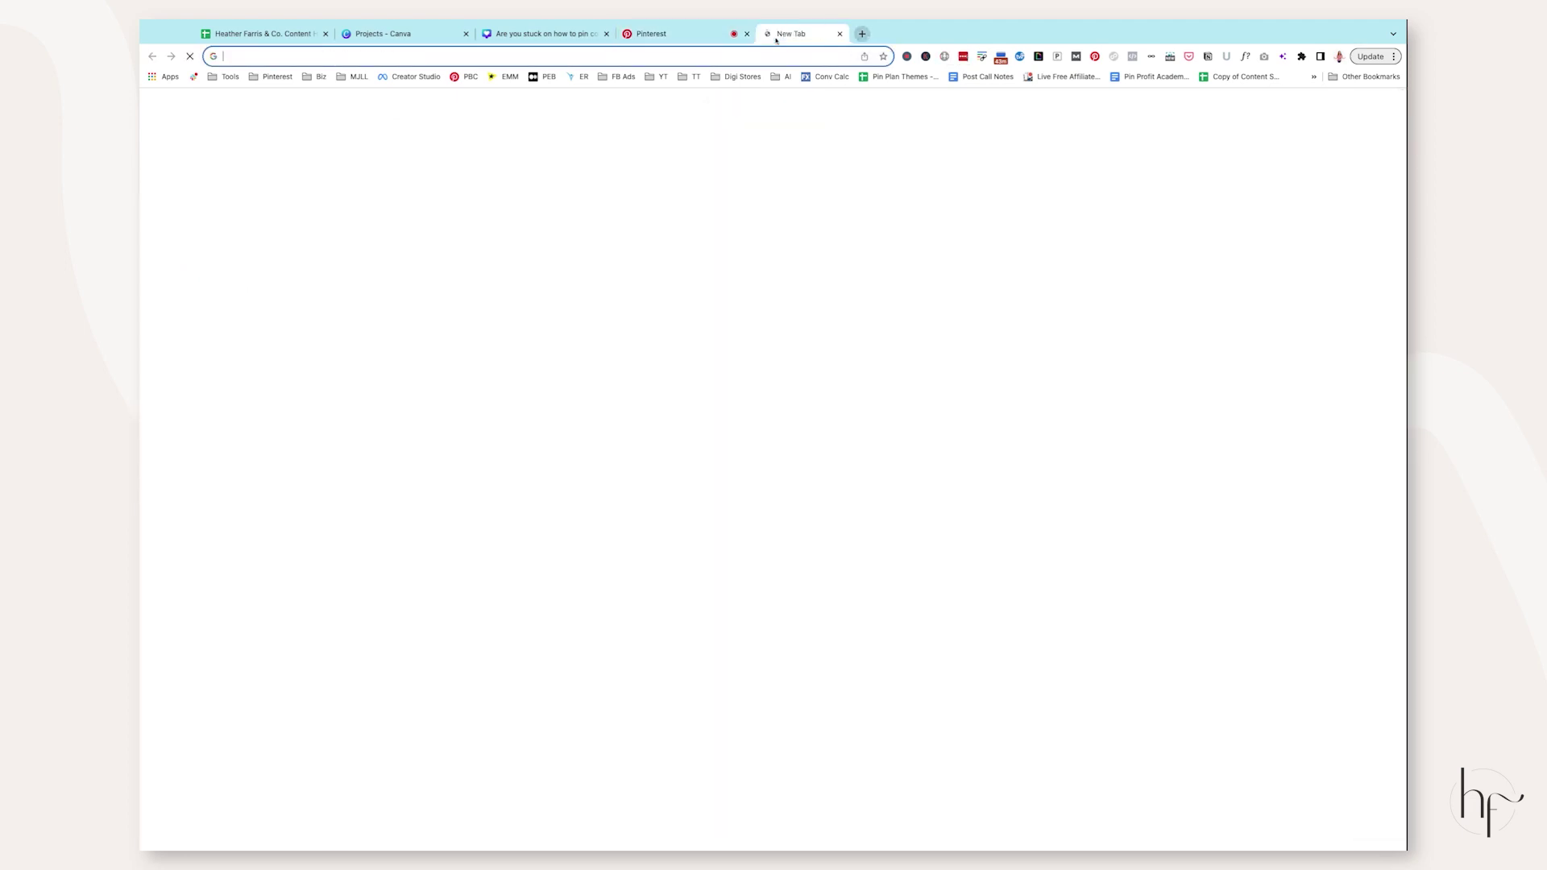
{"action": "type", "text": "https://www.pinterest.com/"}
{"action": "type", "text": "pin-"}
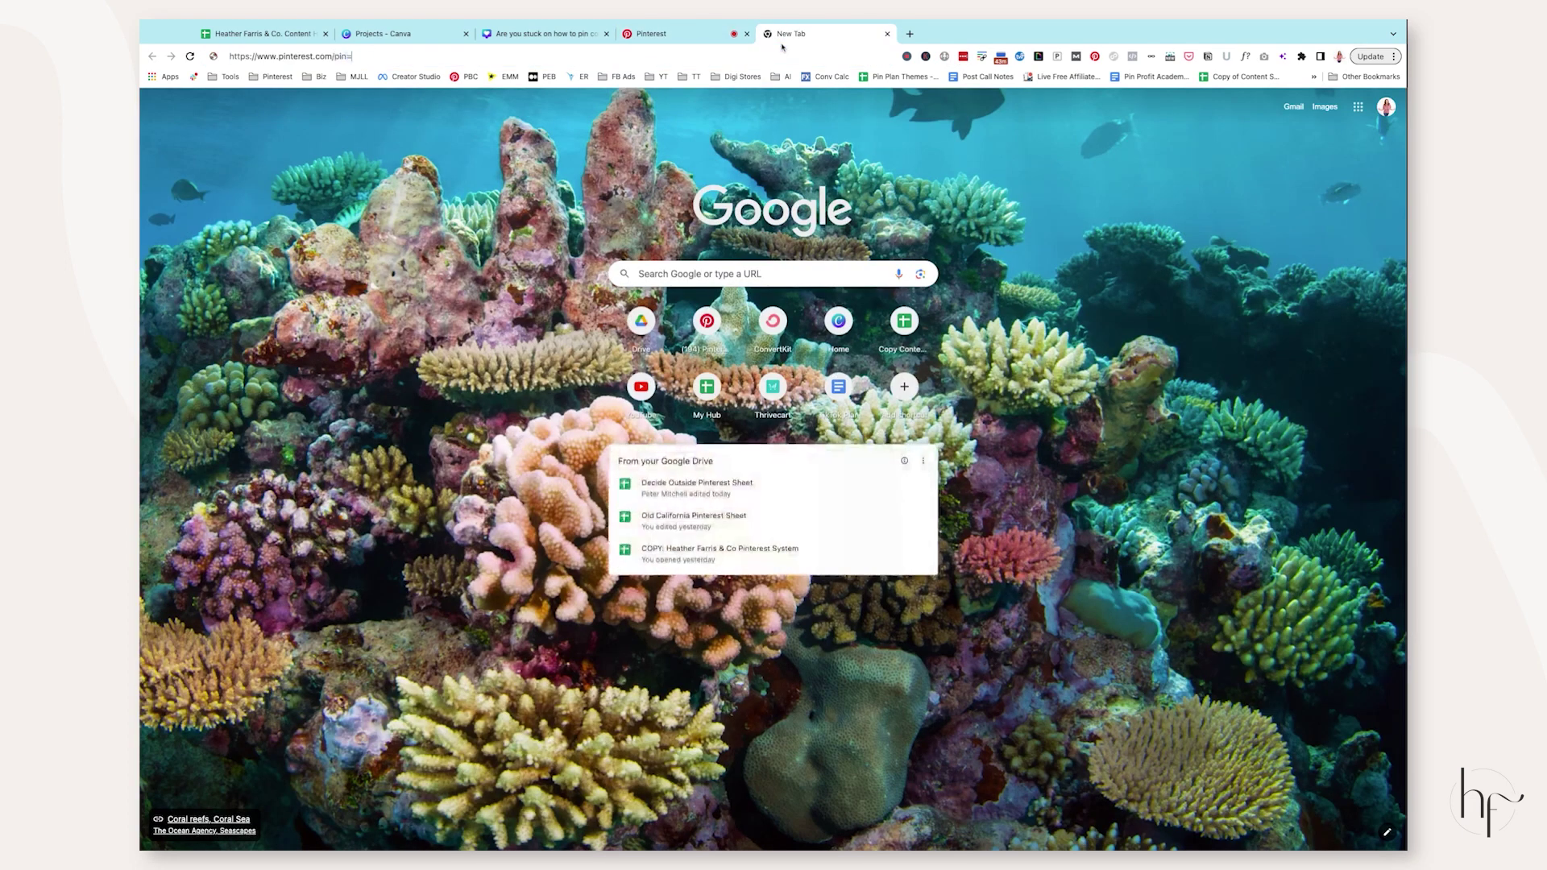
{"action": "type", "text": "builder"}
{"action": "key", "text": "Return"}
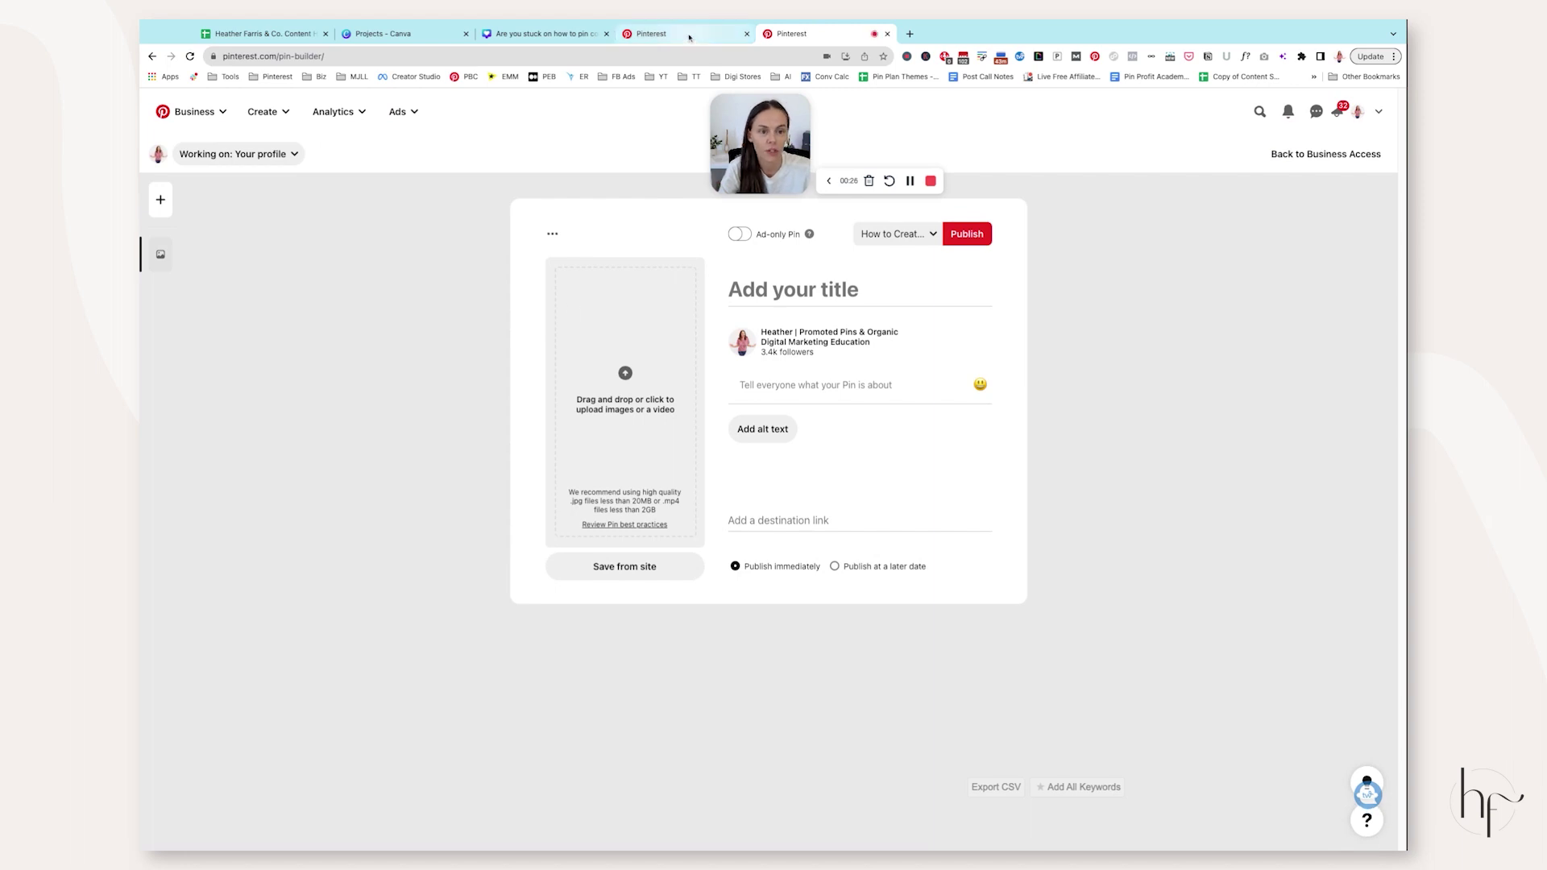
- Compare the pin creation tool's layout with the pin builder page
{"action": "left_click", "coordinate": [661, 34]}
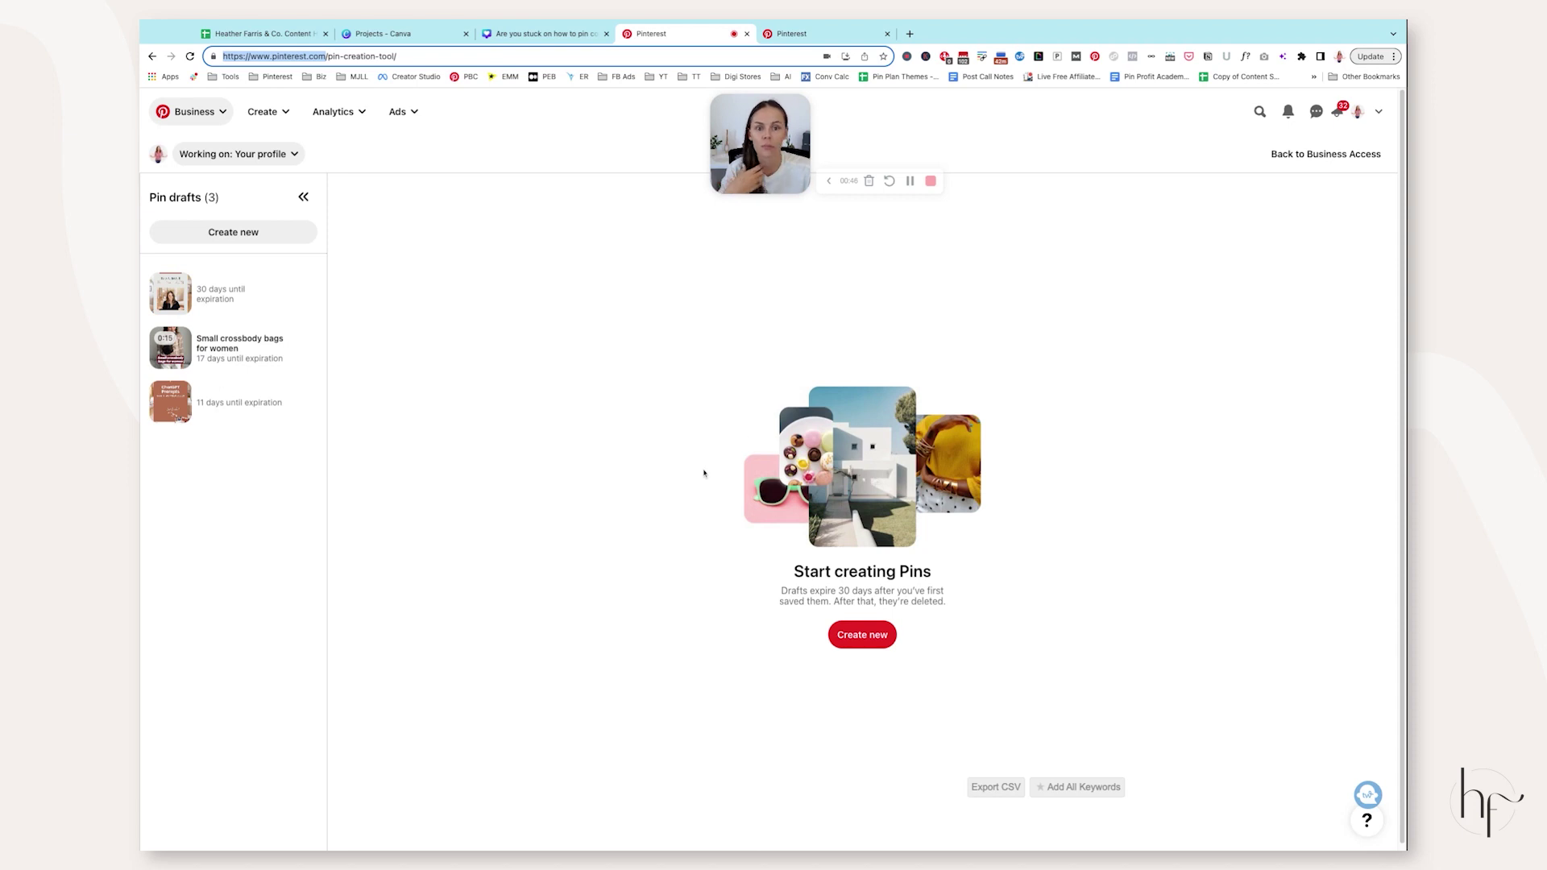
{"action": "left_click", "coordinate": [814, 33]}
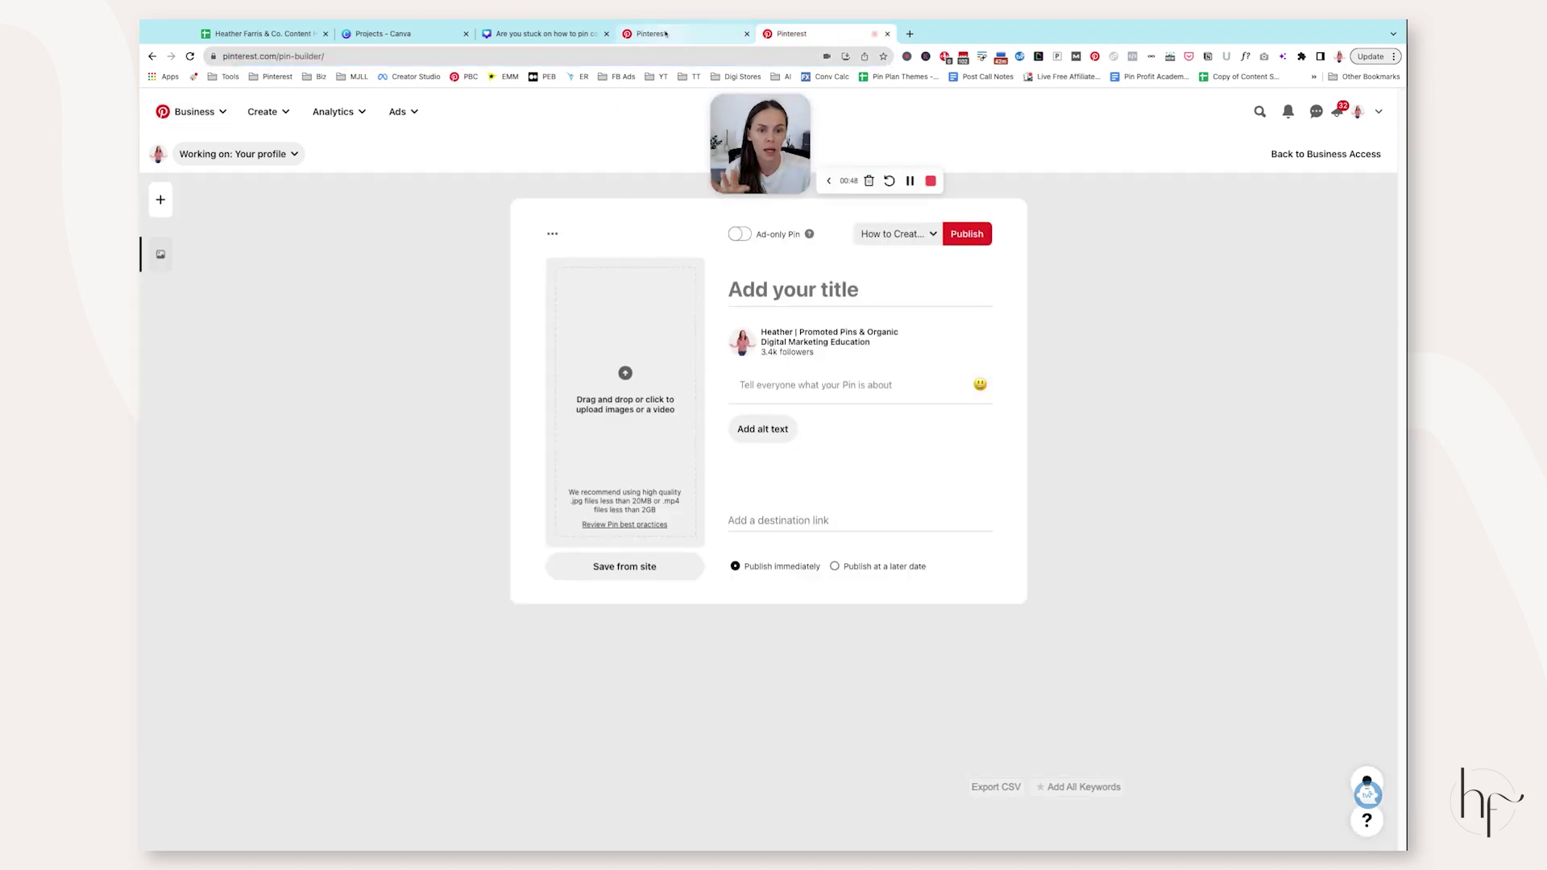
{"action": "left_click", "coordinate": [665, 33]}
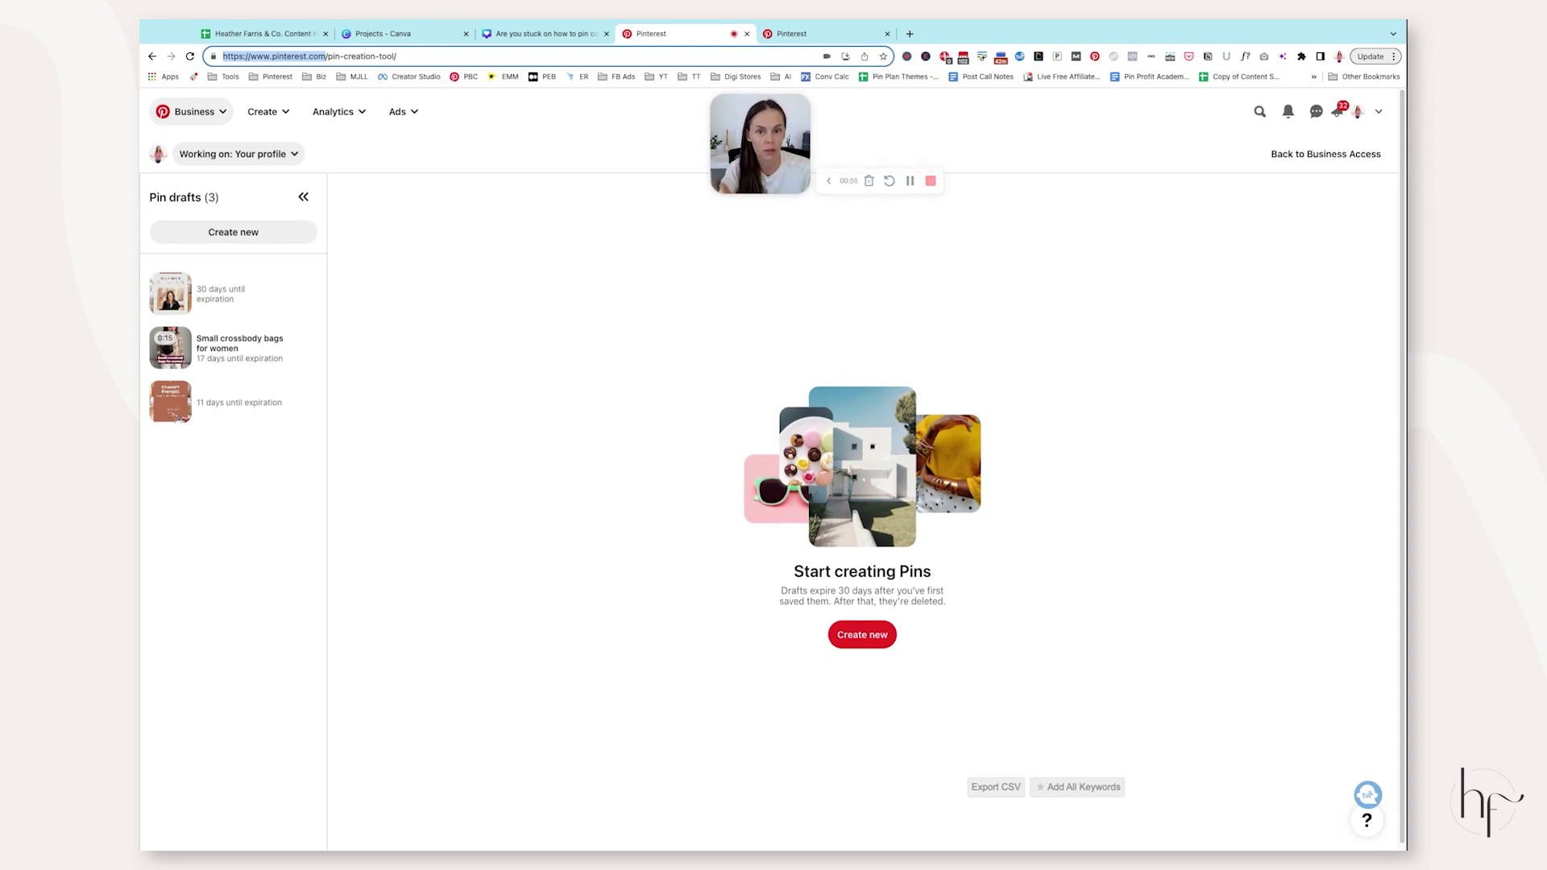
{"action": "left_click", "coordinate": [807, 43]}
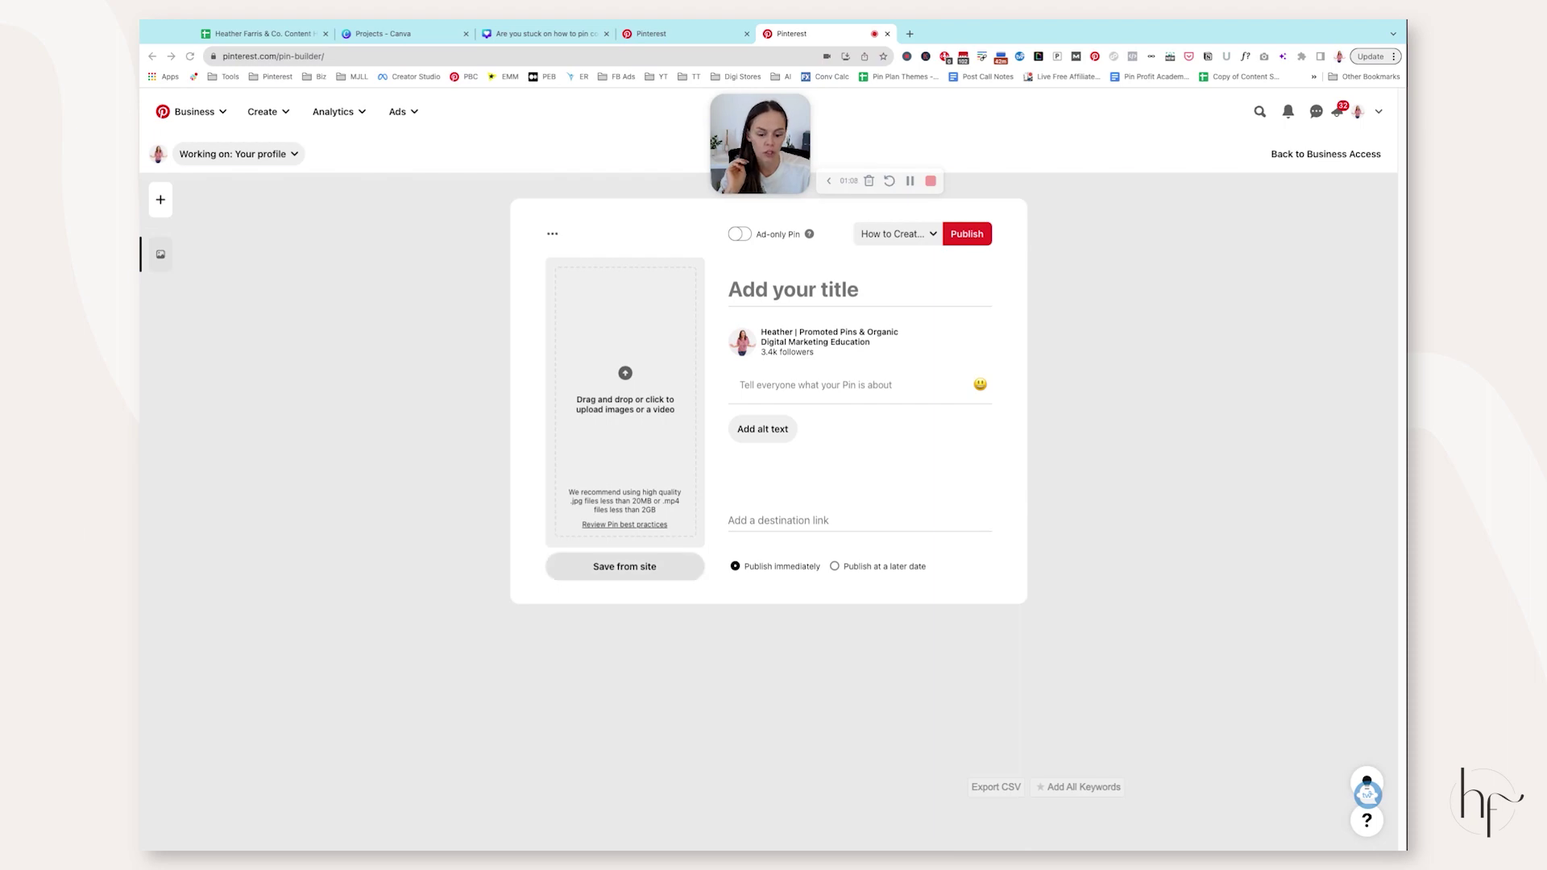
- Load three pin images into the pin builder at once, look over their separate forms and close the page unpublished
{"action": "scroll", "coordinate": [574, 342], "scroll_direction": "down", "scroll_amount": 10}
{"action": "scroll", "coordinate": [629, 387], "scroll_direction": "up", "scroll_amount": 10}
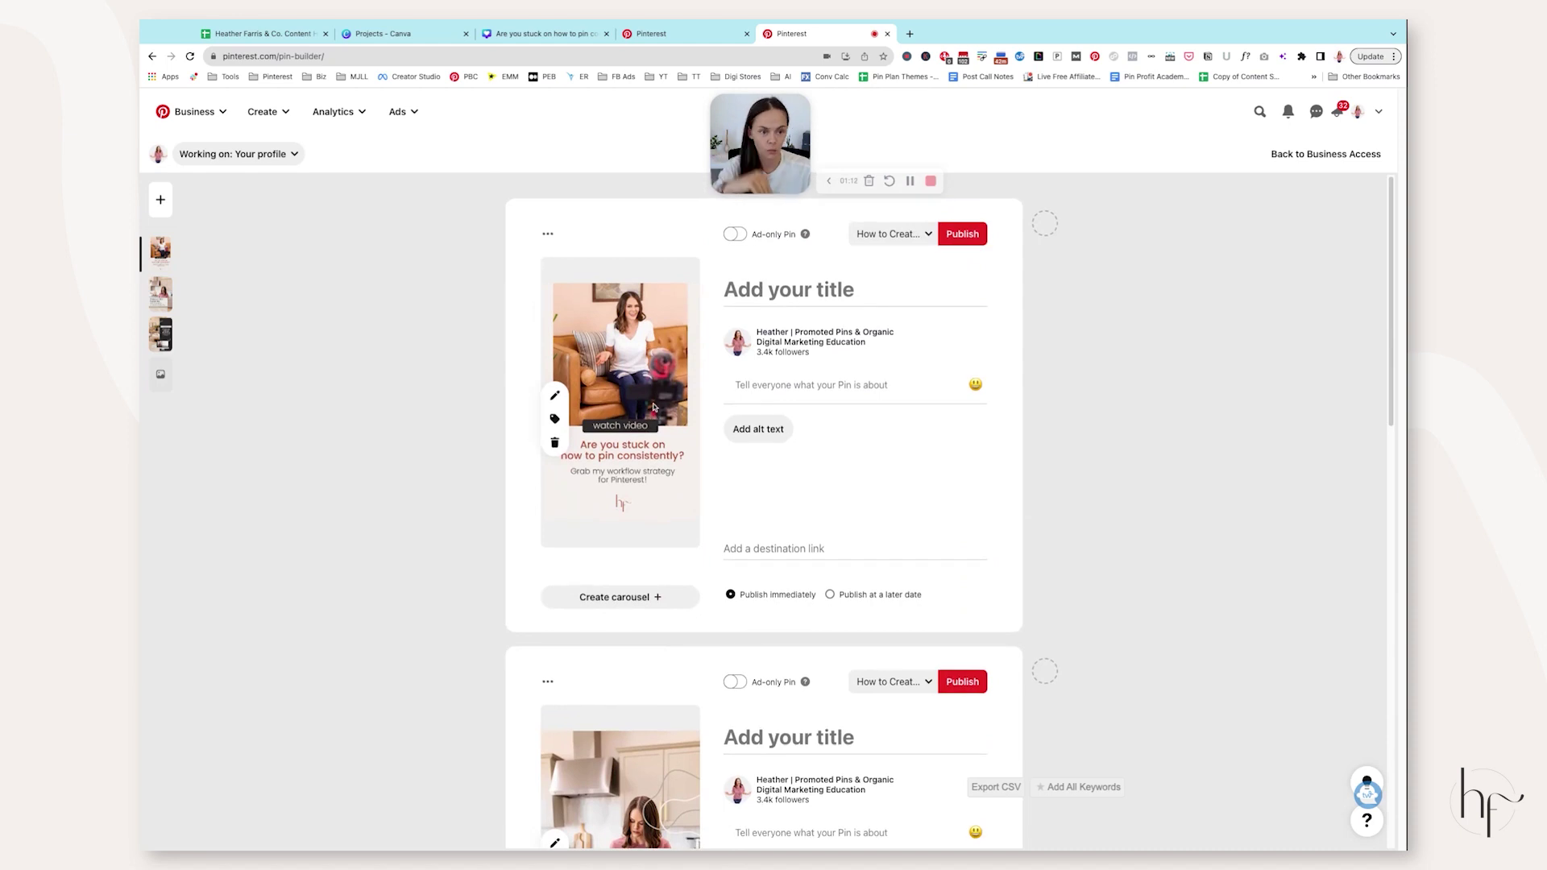
{"action": "left_click", "coordinate": [887, 34]}
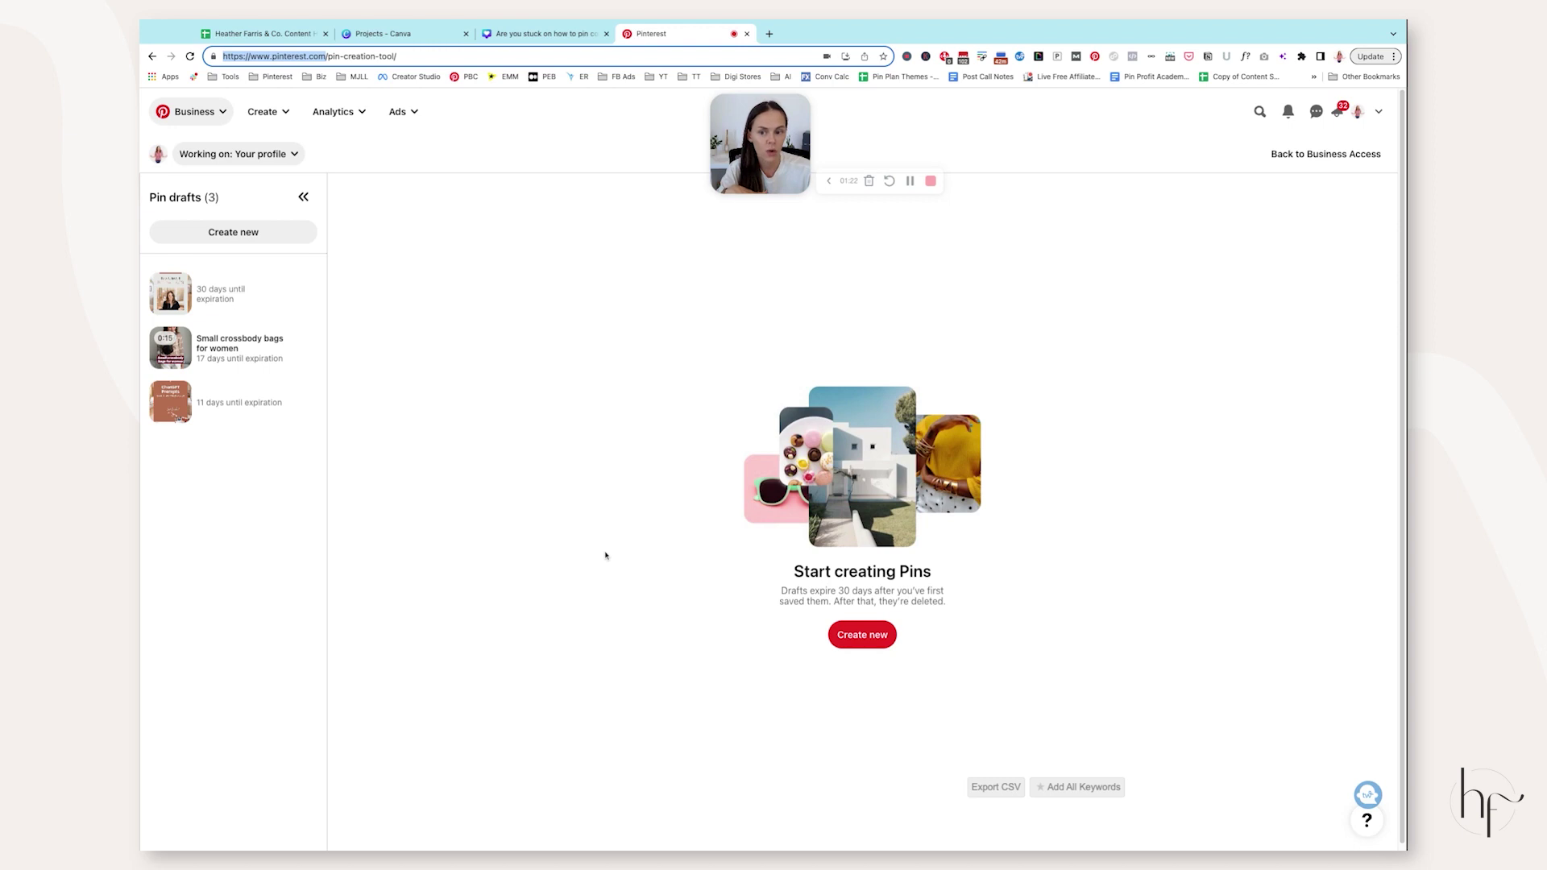
- View the existing ChatGPT Prompts and How to Install Rich Pins in 2023 drafts
{"action": "left_click", "coordinate": [568, 488]}
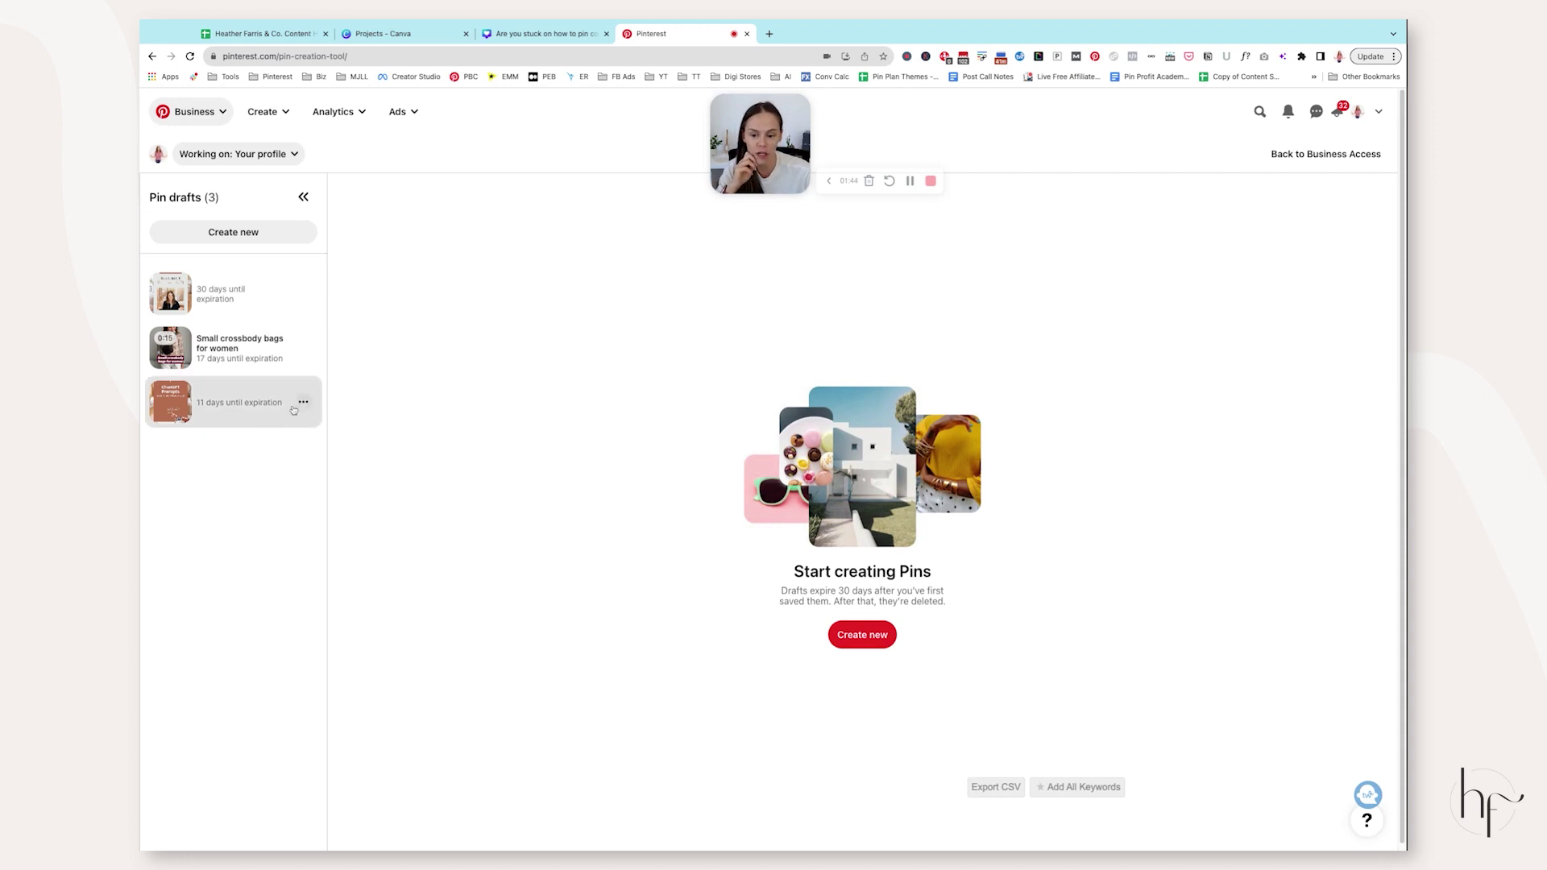
{"action": "left_click", "coordinate": [194, 410]}
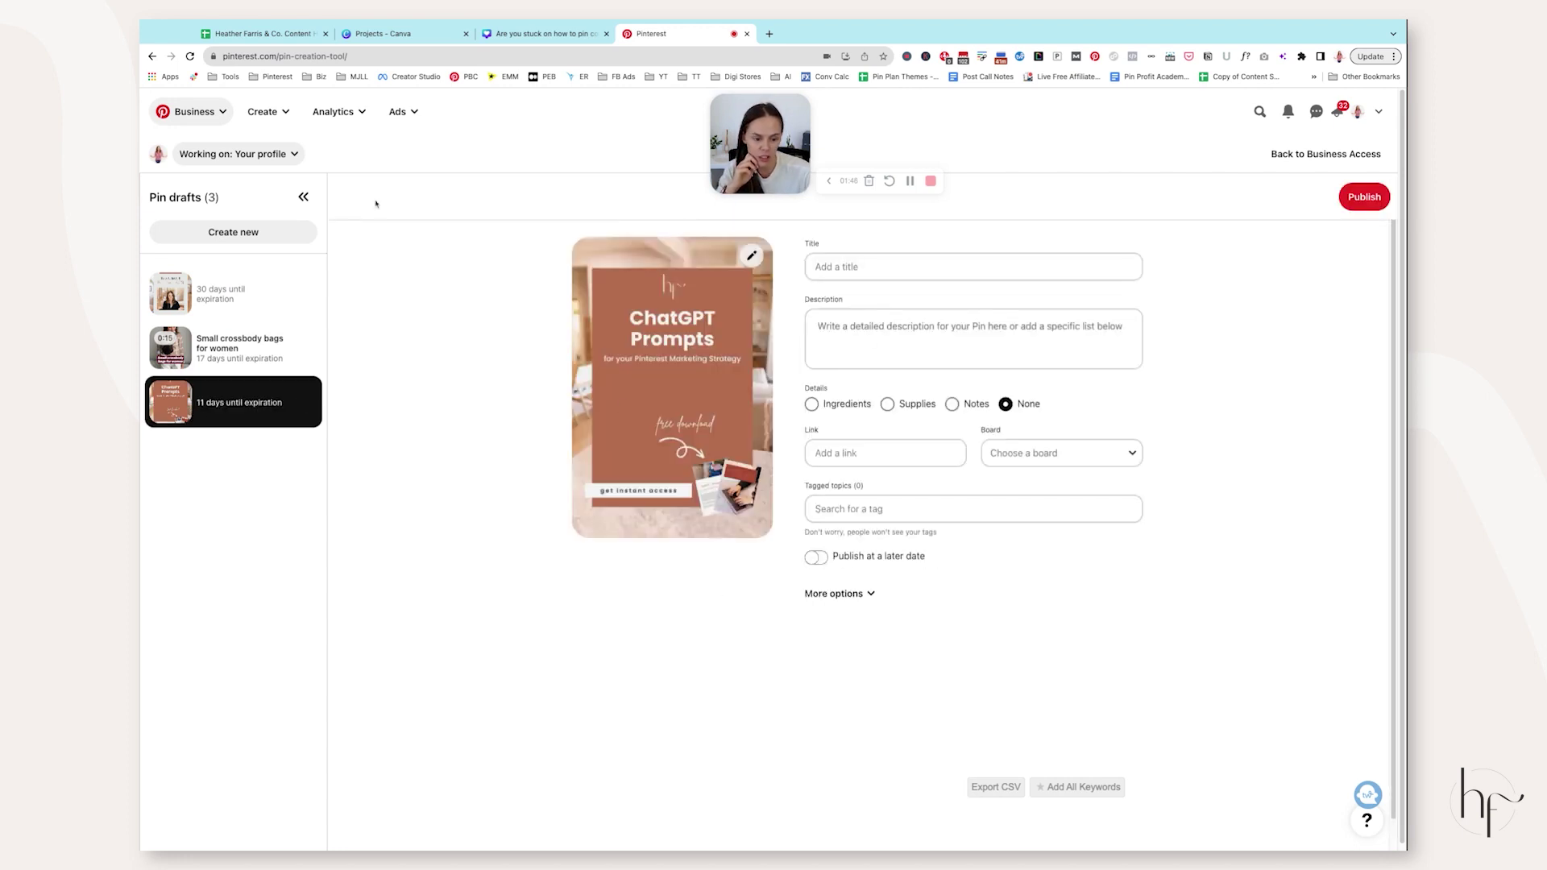
{"action": "left_click", "coordinate": [241, 293]}
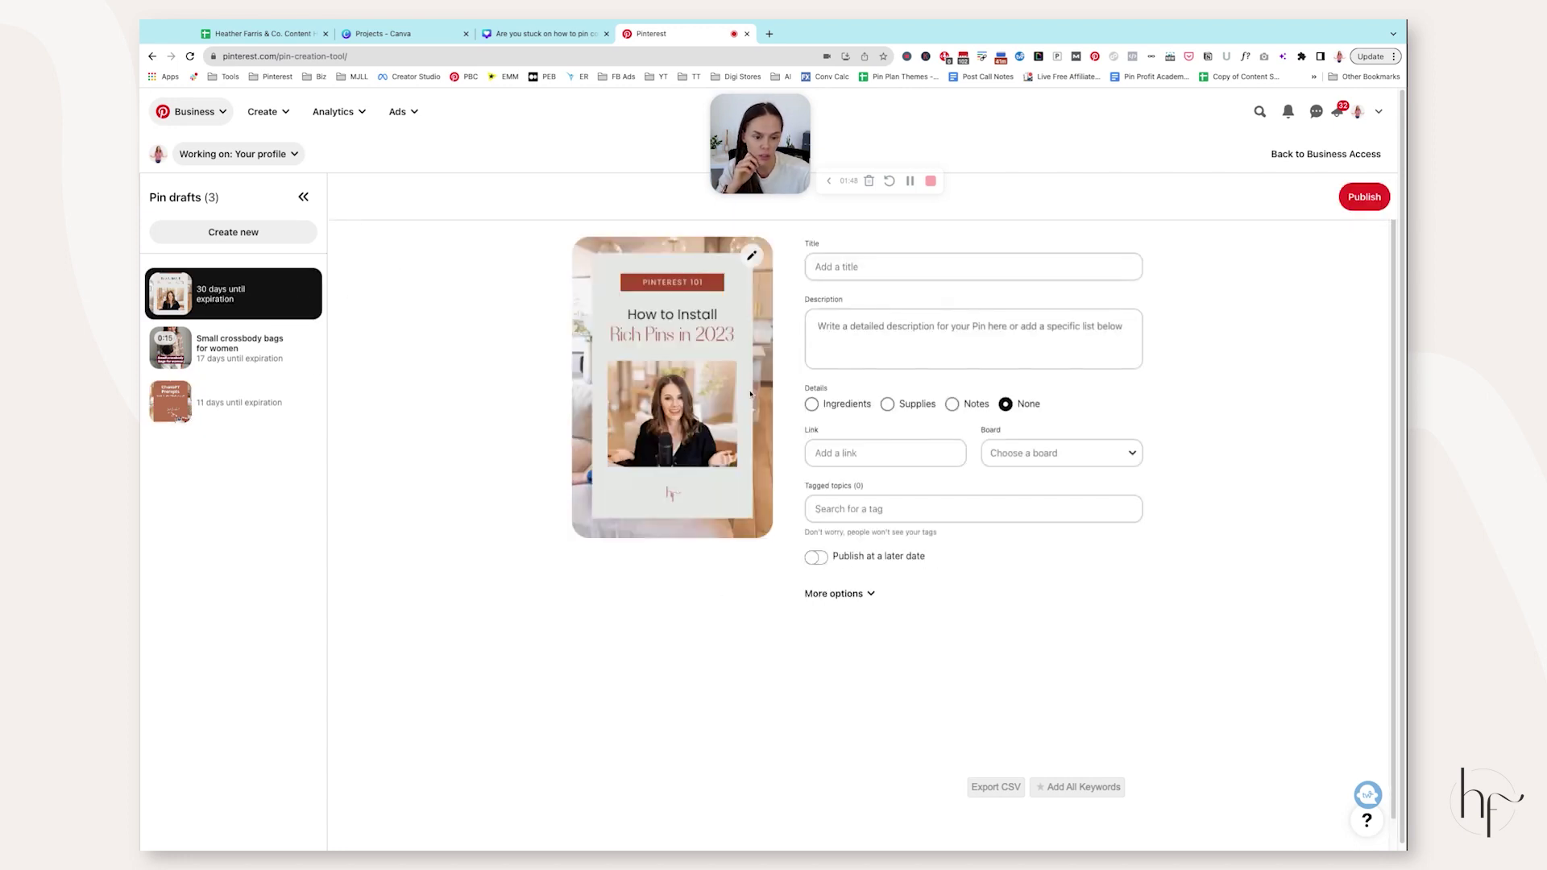
- Create a new pin draft and upload the "Are you stuck on how to pin consistently?" image
{"action": "left_click", "coordinate": [253, 241]}
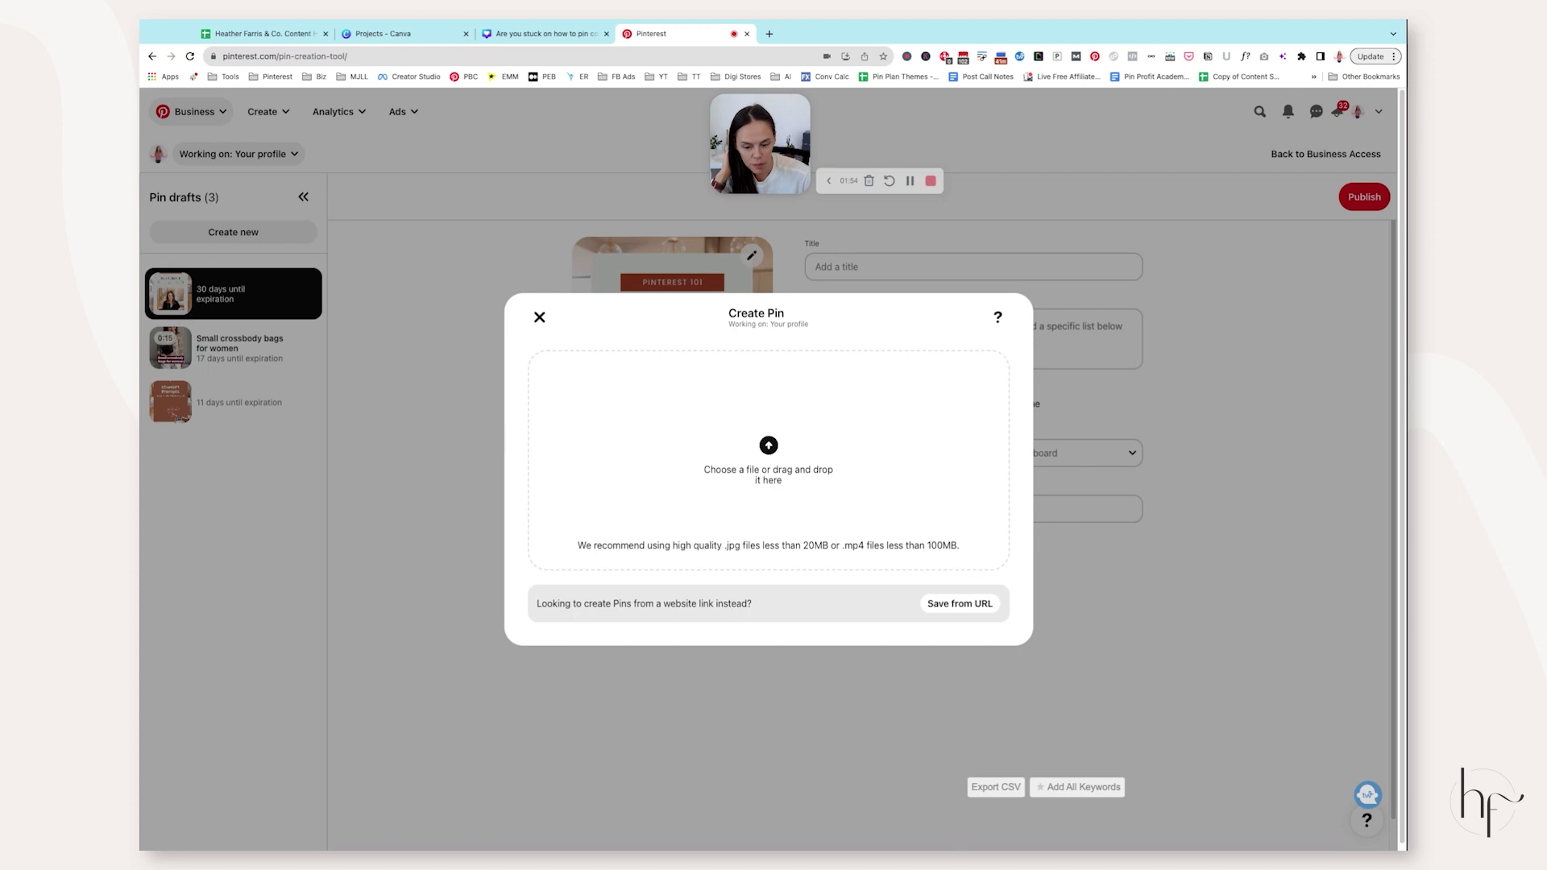
{"action": "key", "text": "Tab"}
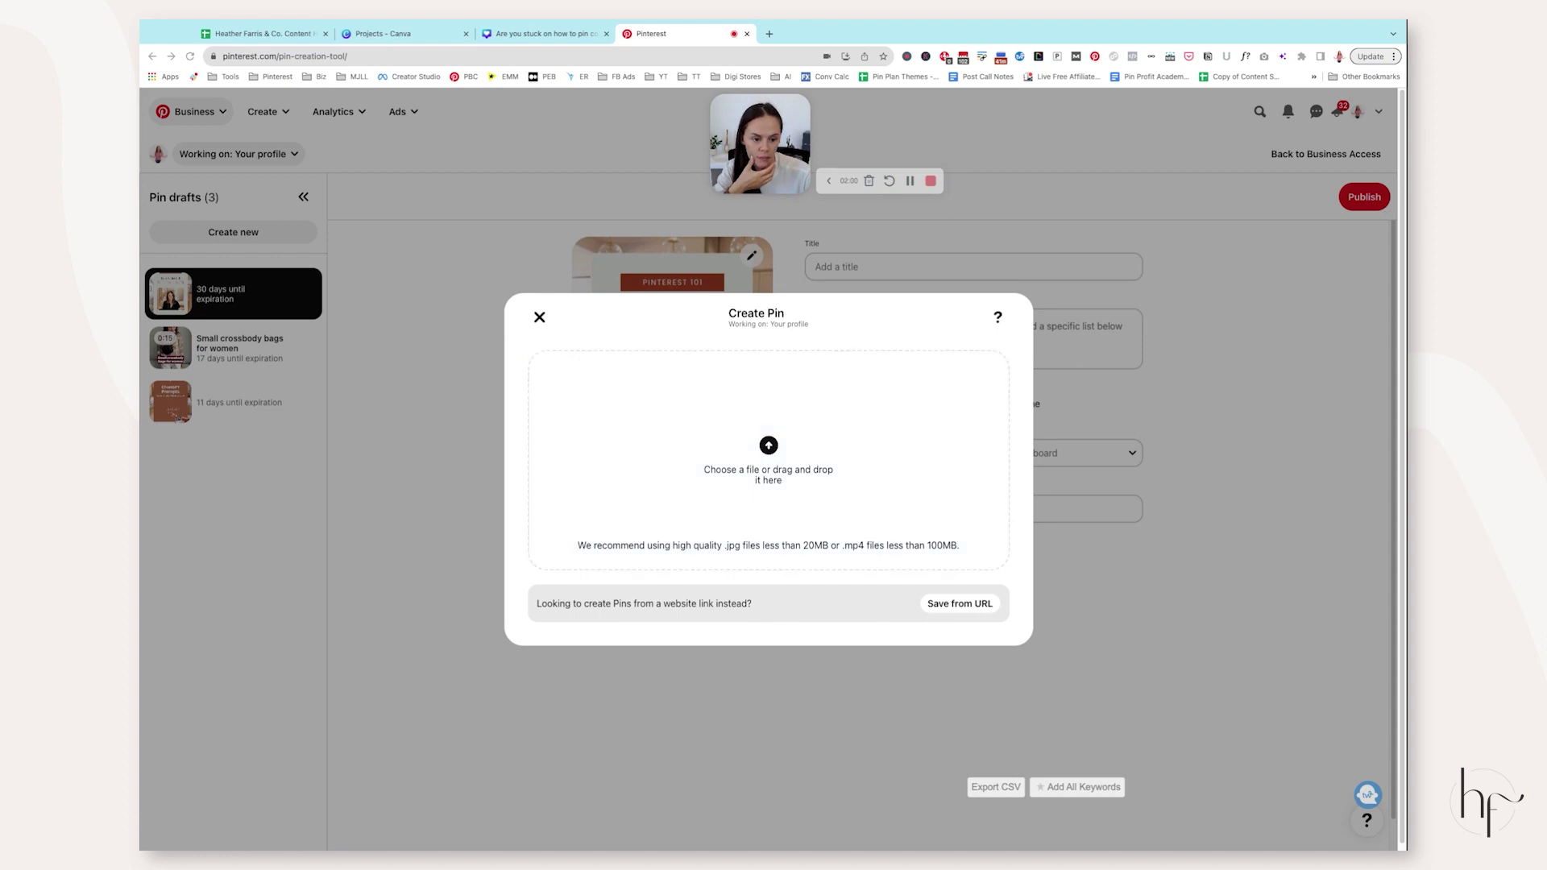
{"action": "left_click_drag", "start_coordinate": [769, 446], "coordinate": [768, 467]}
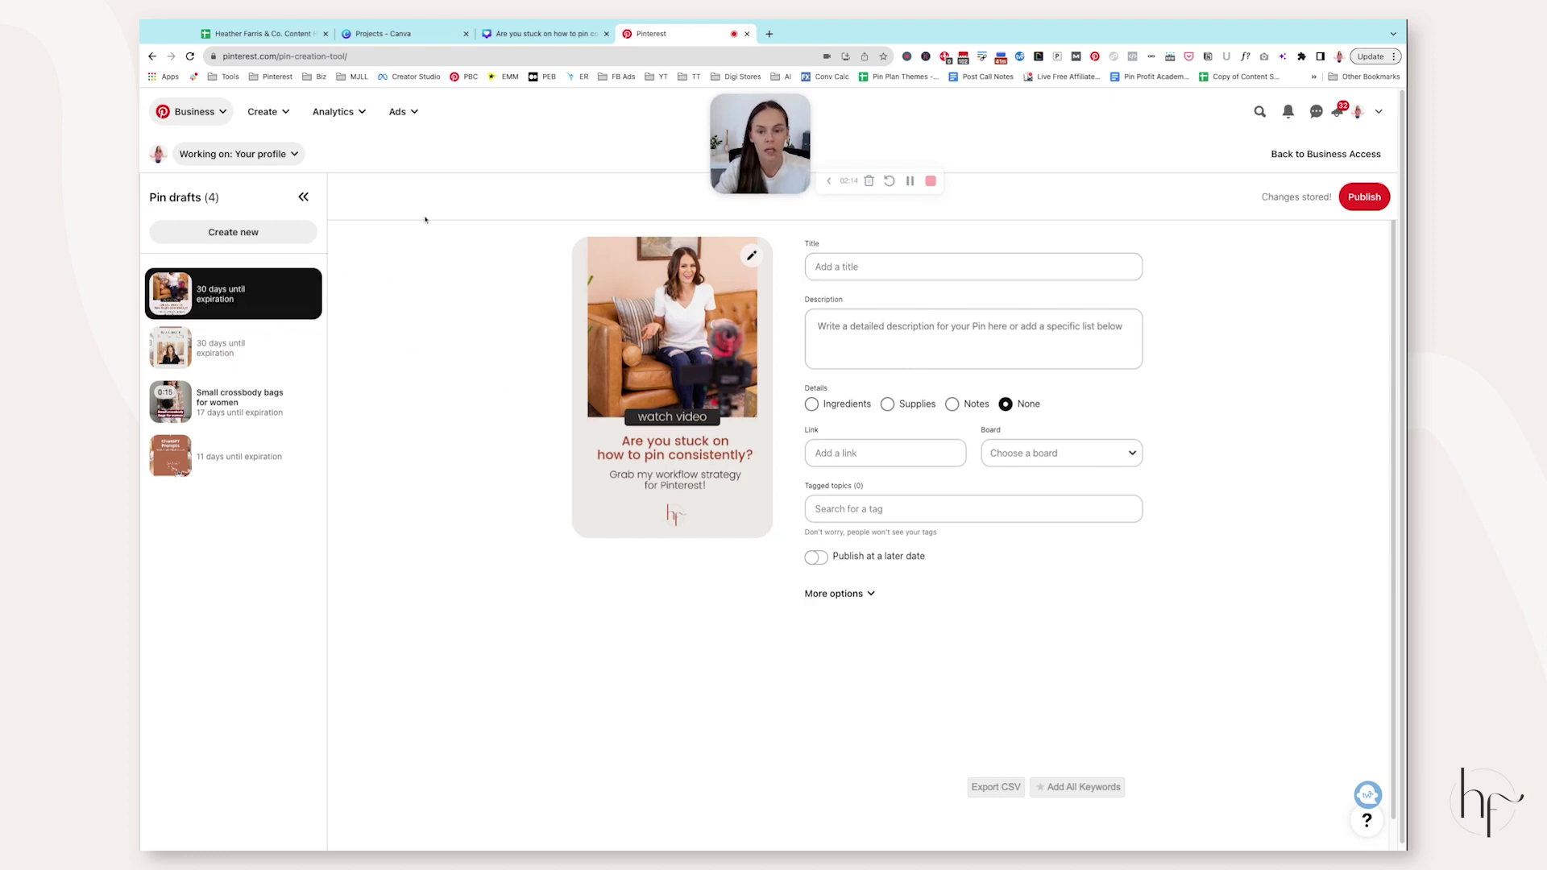
- Check the affiliate marketing video's content name and pin title in the August Pin Plan sheet of the Content Hub spreadsheet
{"action": "left_click", "coordinate": [256, 33]}
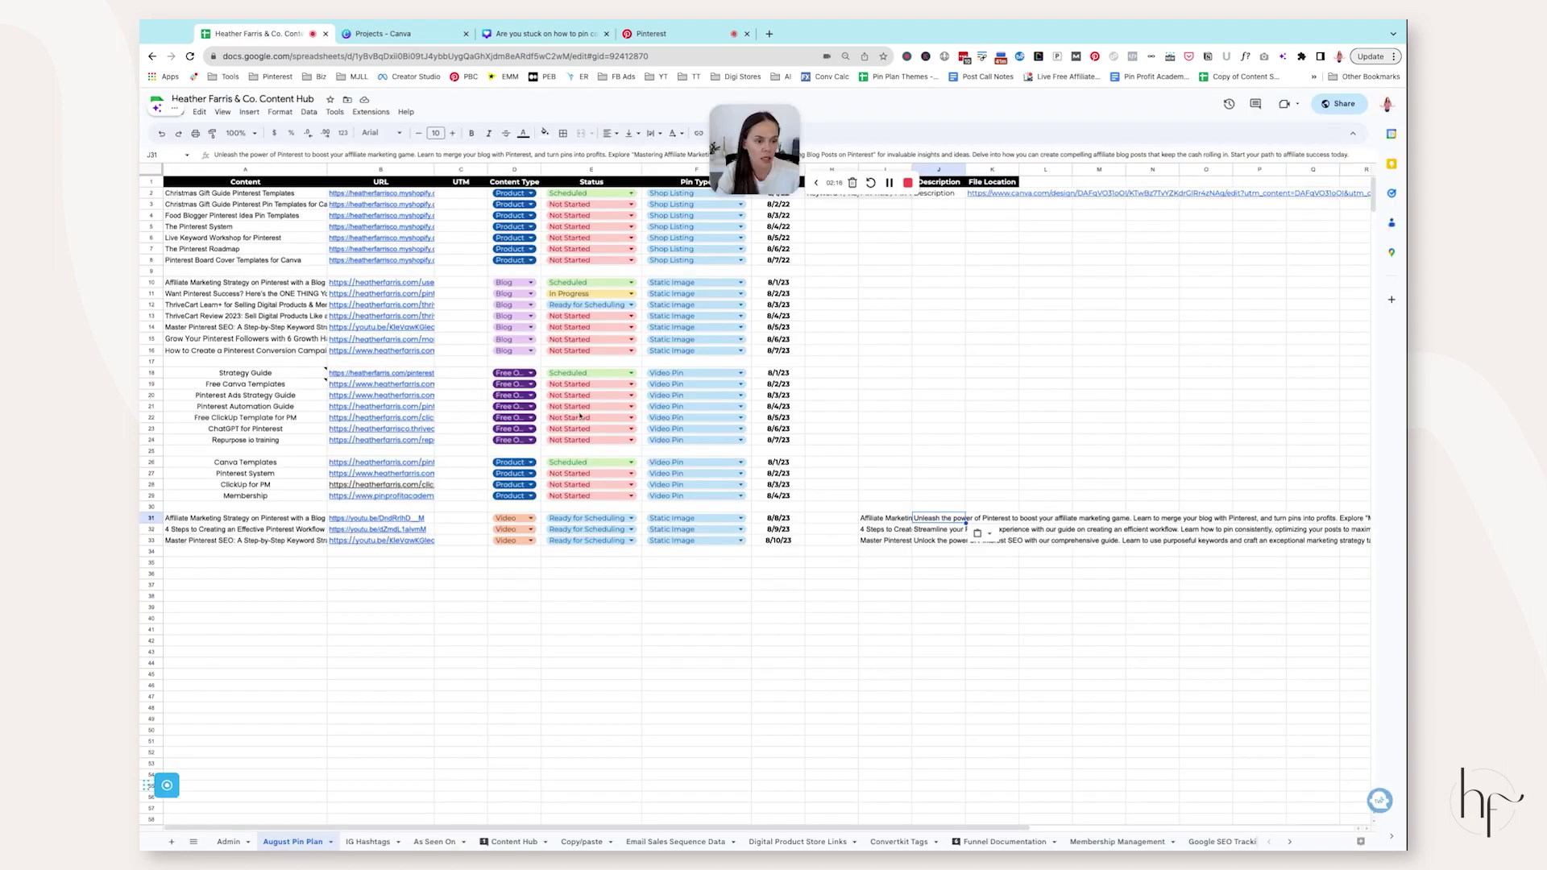
{"action": "left_click", "coordinate": [310, 520]}
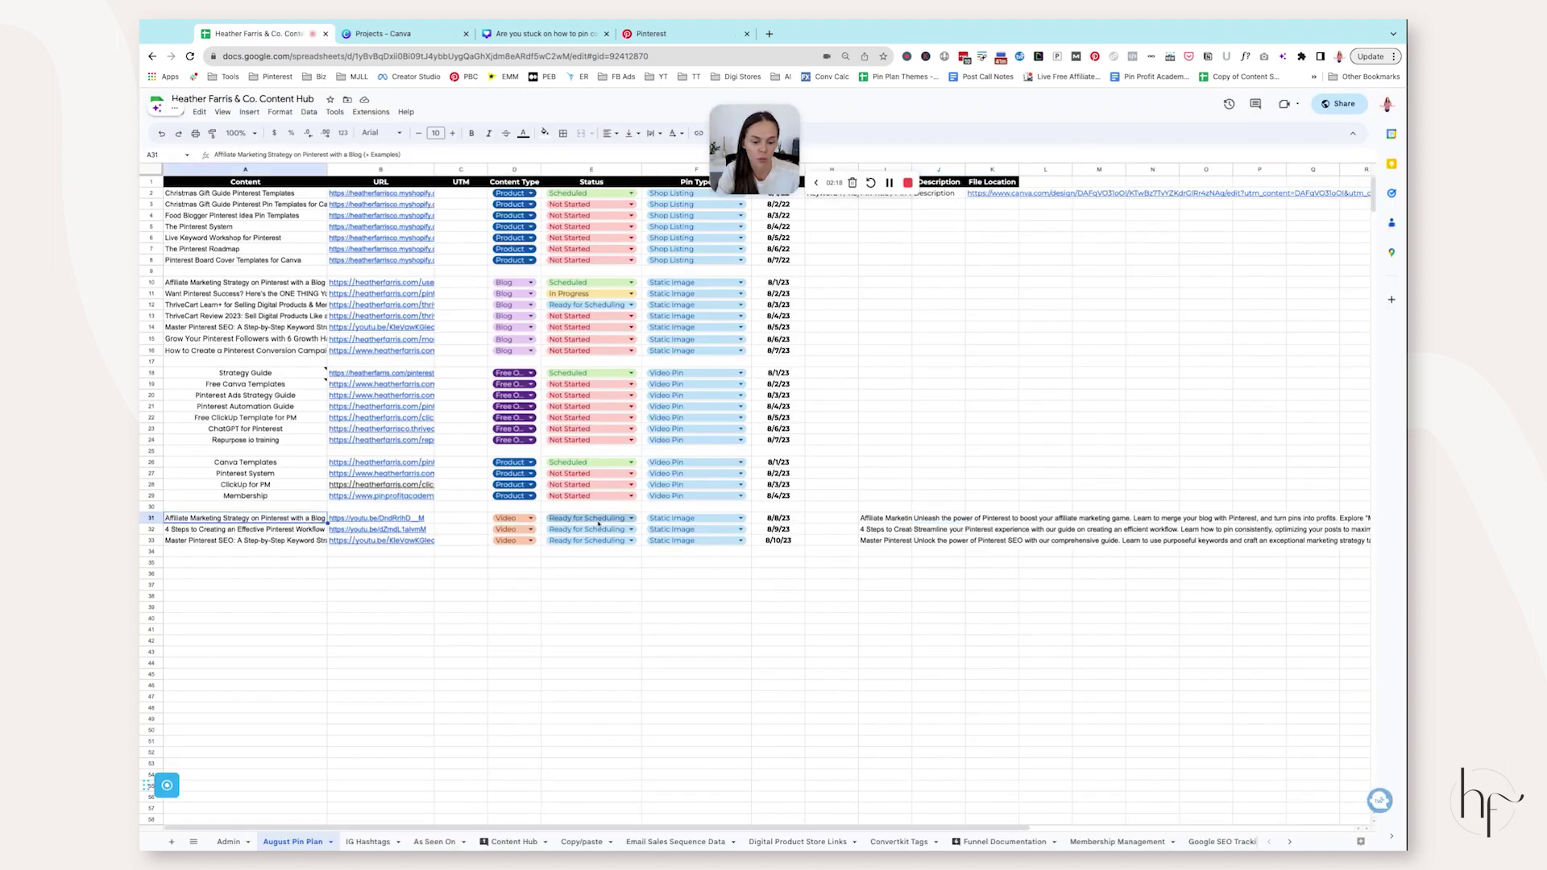
{"action": "left_click", "coordinate": [886, 520]}
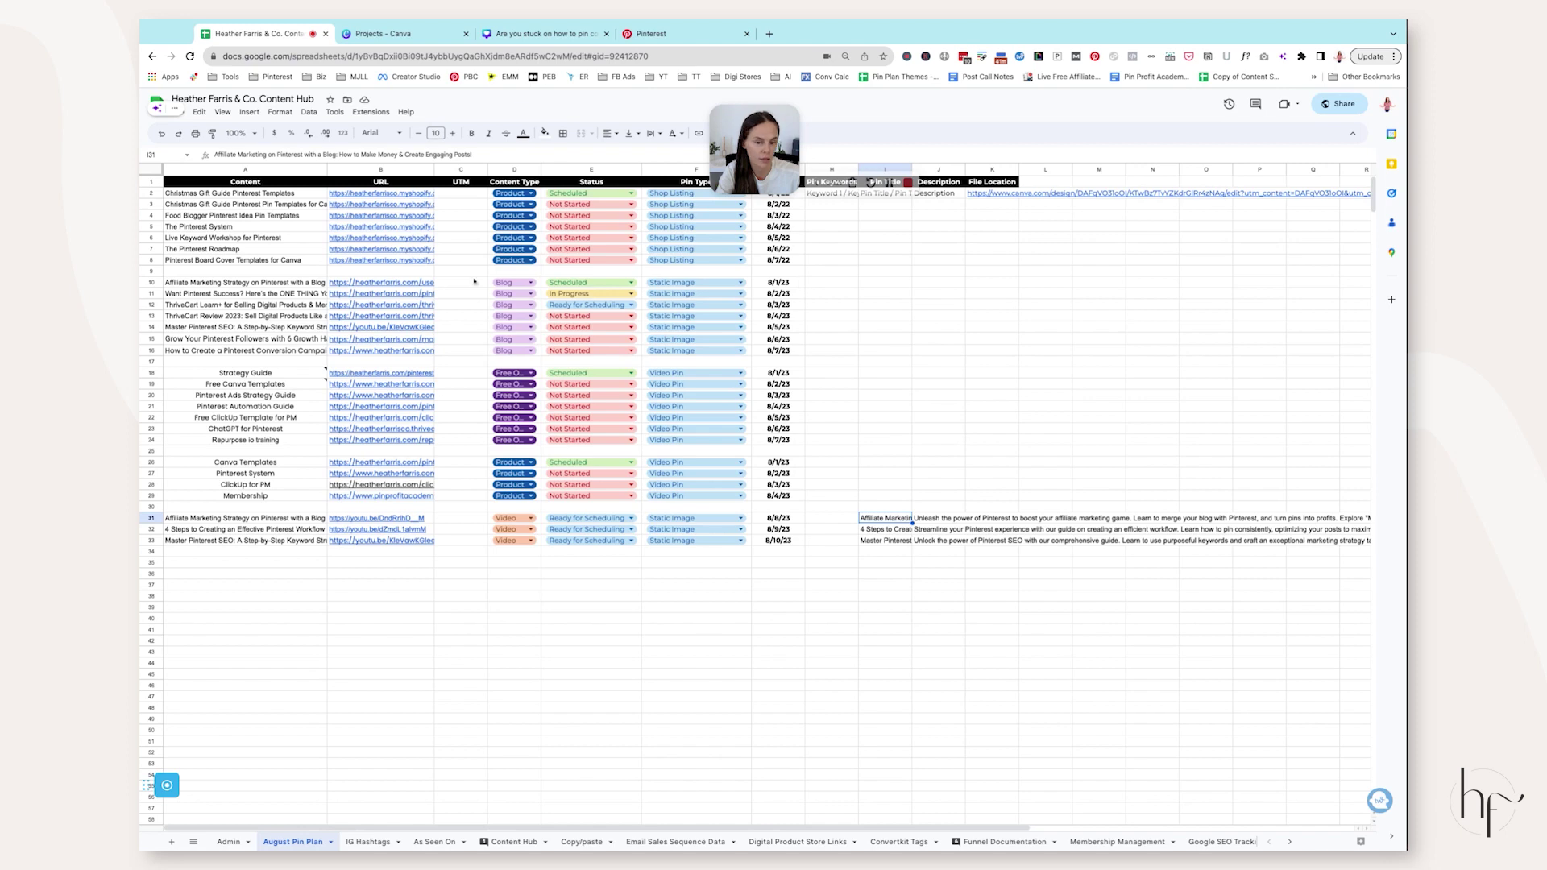
{"action": "left_click", "coordinate": [657, 34]}
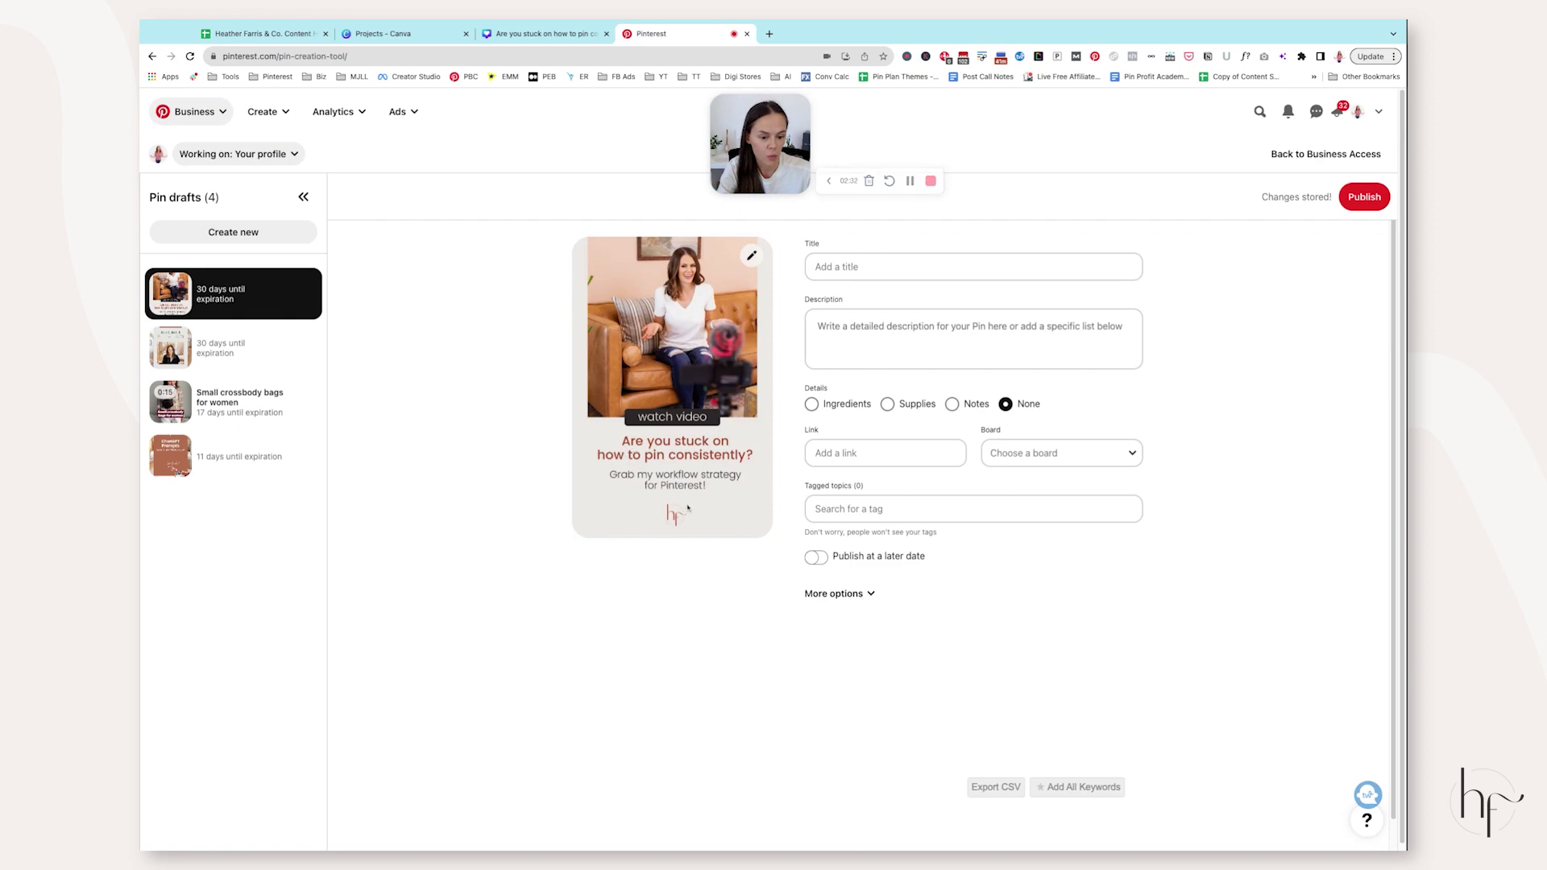
{"action": "left_click", "coordinate": [262, 34]}
{"action": "left_click", "coordinate": [291, 531]}
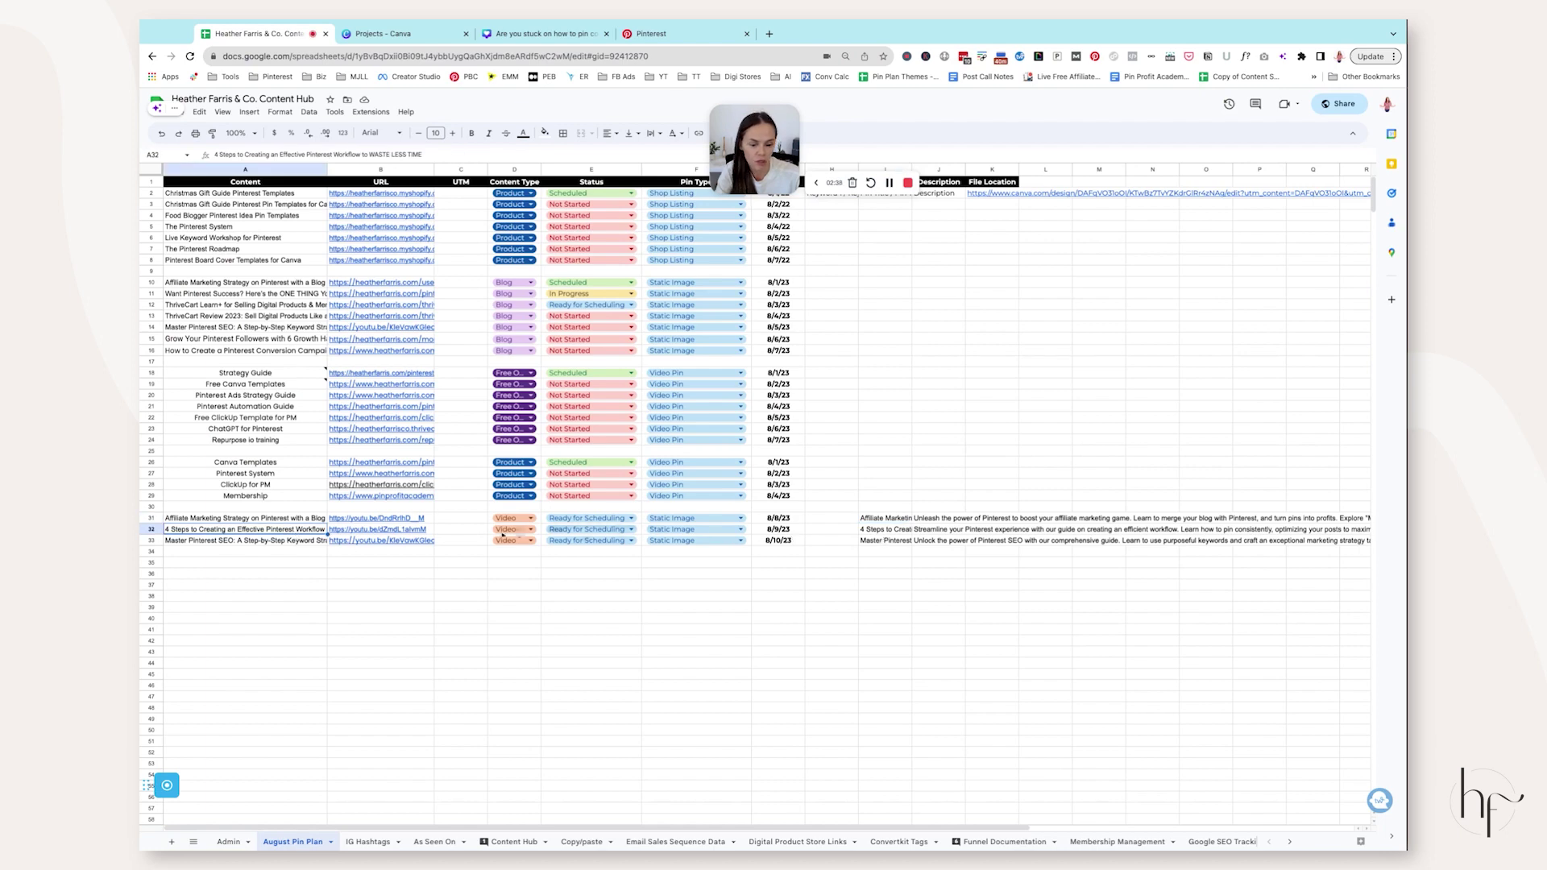
{"action": "left_click", "coordinate": [686, 35]}
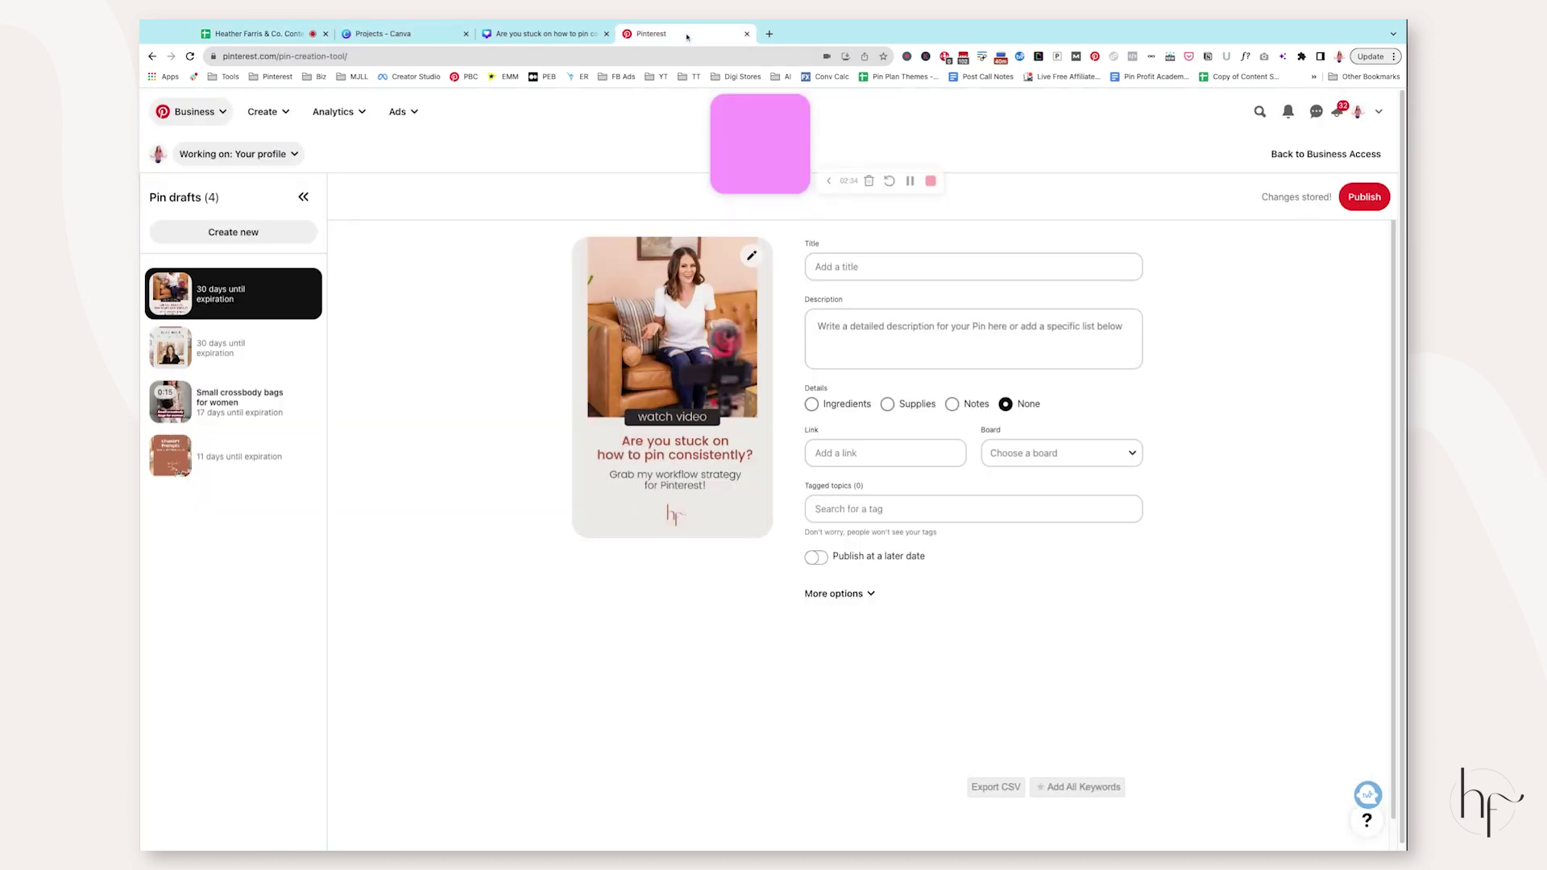
{"action": "left_click", "coordinate": [925, 453]}
{"action": "type", "text": "https://youtu.be/dZmdL1aivmM"}
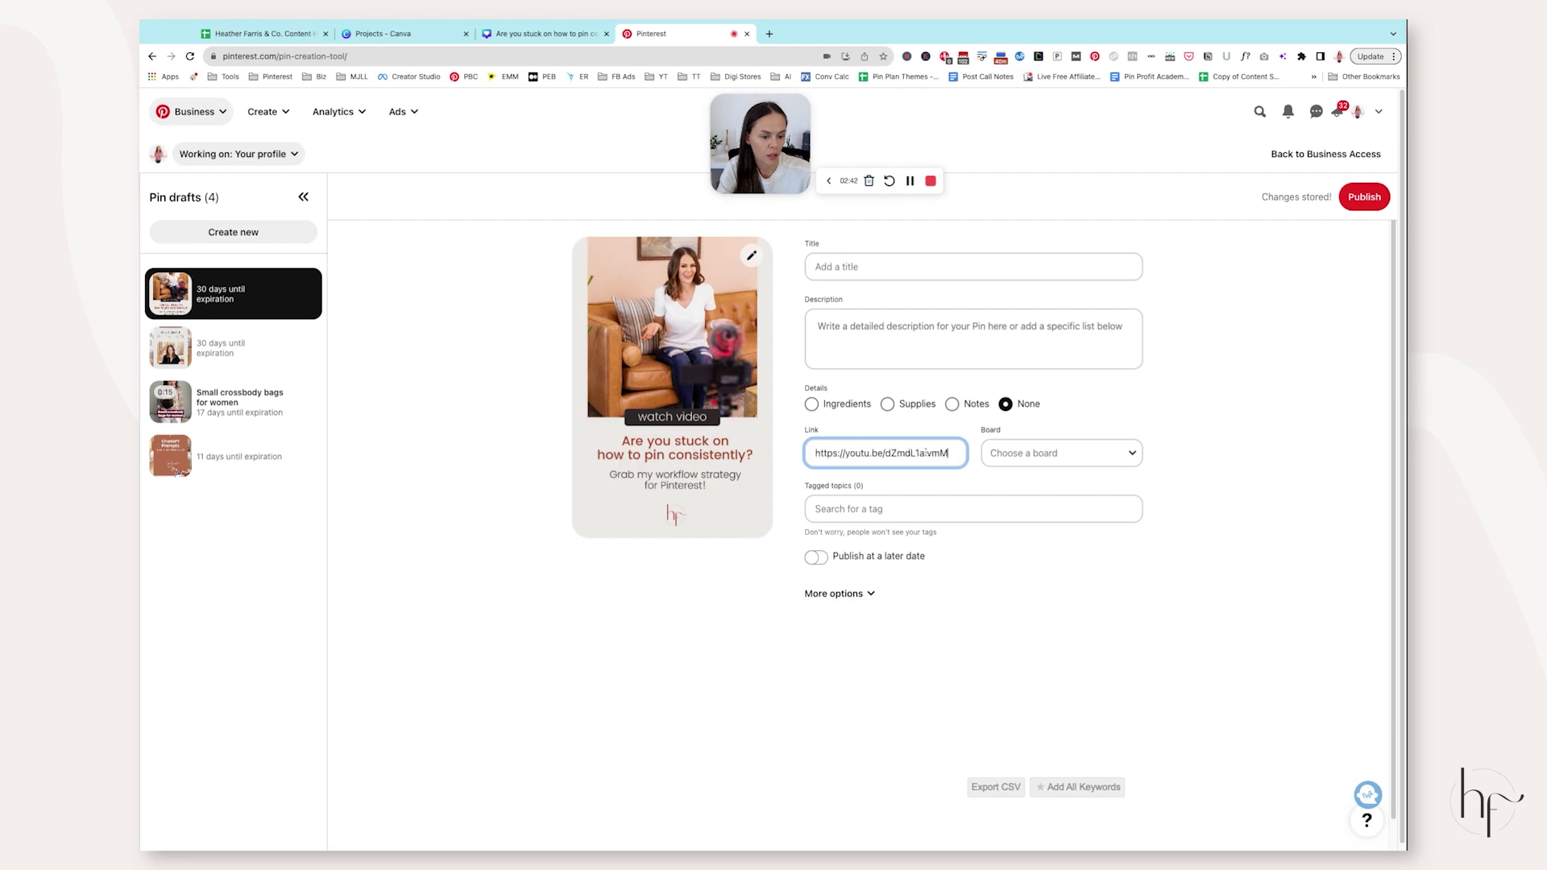
- Copy the title "4 Steps to Create a Consistent Pinterest Workflow System" from the pin plan sheet into the pin's title
{"action": "left_click", "coordinate": [260, 34]}
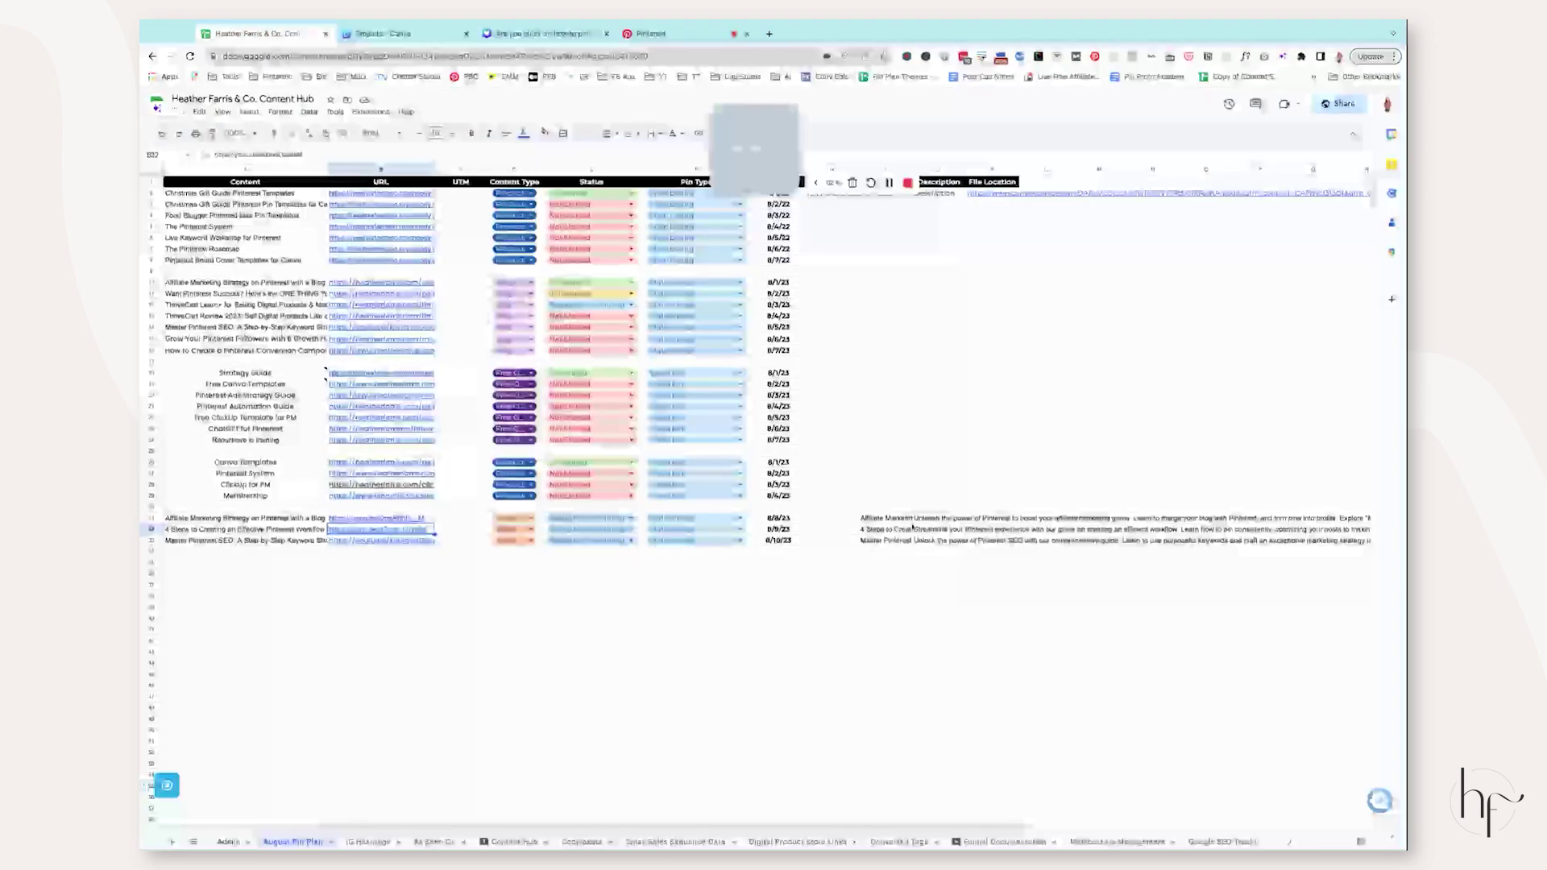
{"action": "key", "text": "super+c"}
{"action": "left_click", "coordinate": [673, 34]}
{"action": "left_click", "coordinate": [878, 274]}
{"action": "key", "text": "super+v"}
- Copy the workflow video's description, starting "Streamline your Pinterest experience", from the pin plan sheet into the pin's description
{"action": "left_click", "coordinate": [259, 34]}
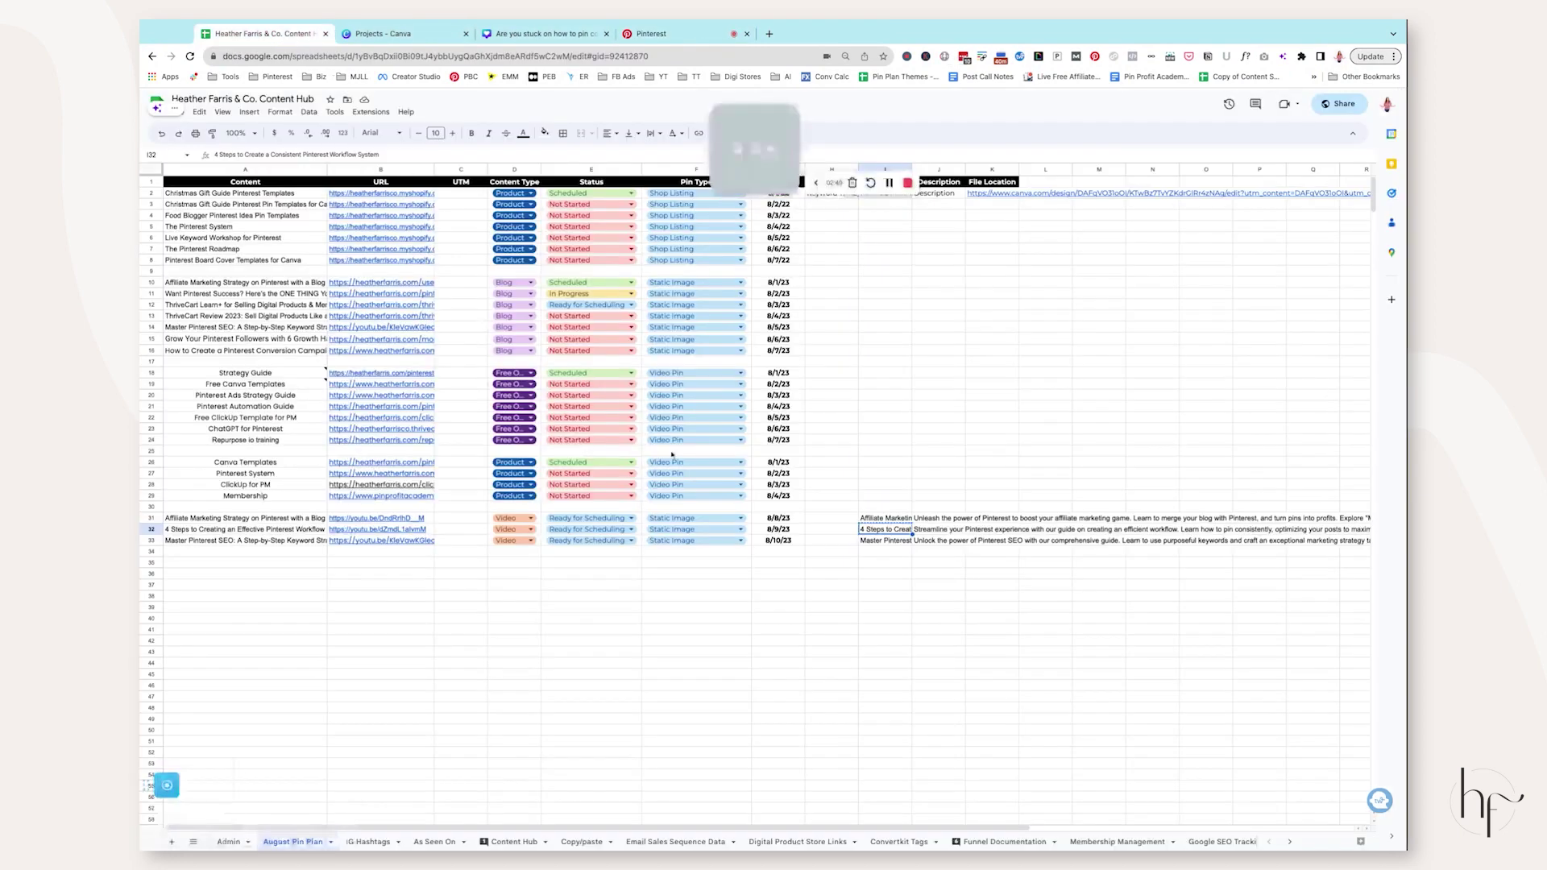
{"action": "key", "text": "super+c"}
{"action": "left_click", "coordinate": [673, 34]}
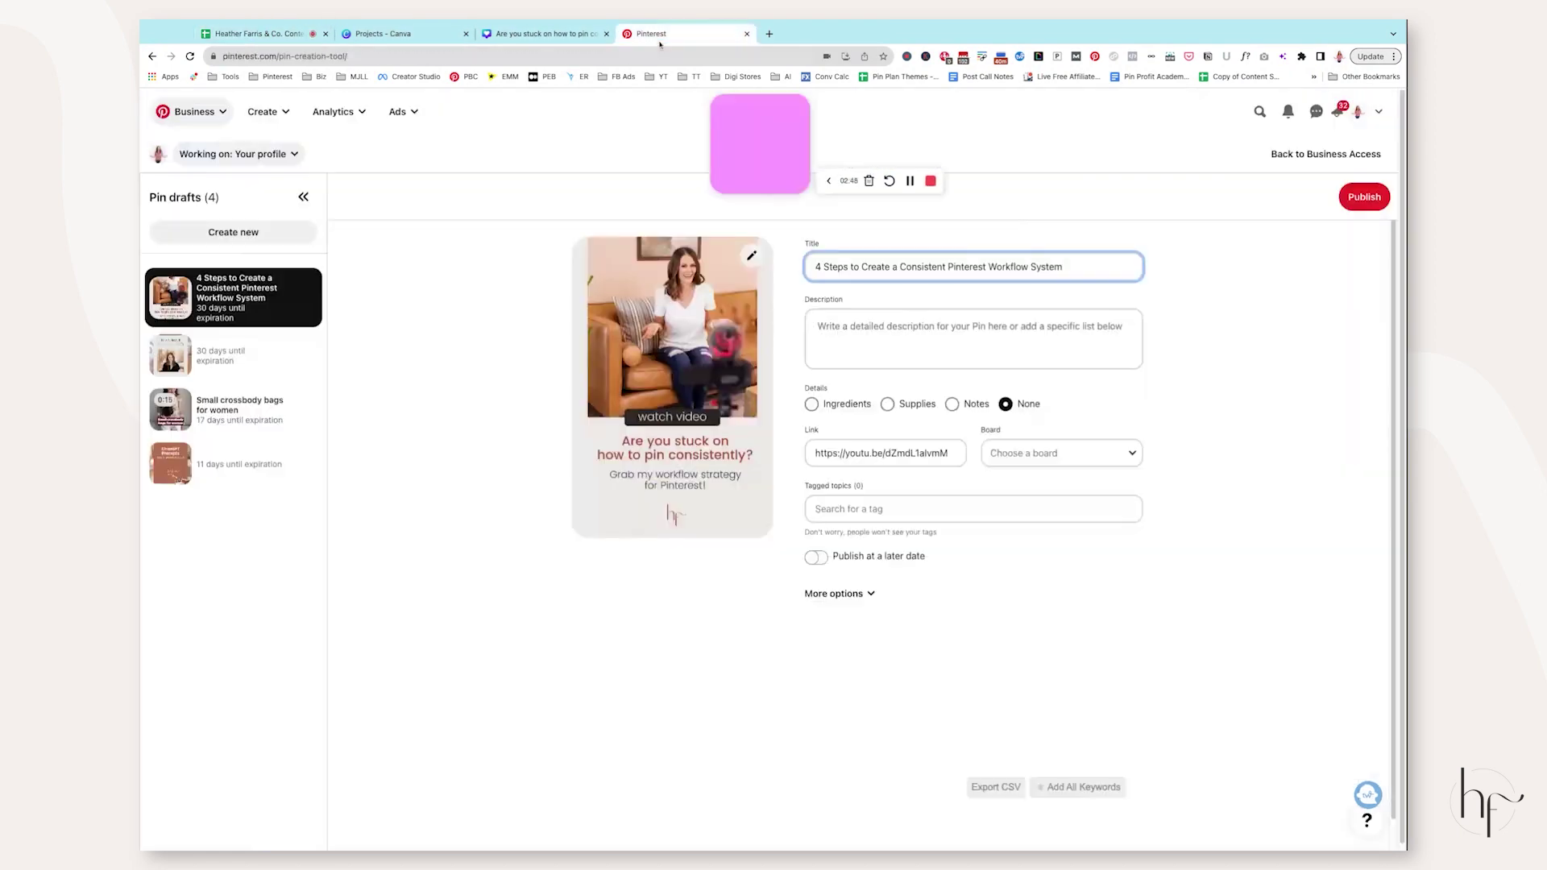
{"action": "left_click", "coordinate": [886, 338]}
{"action": "key", "text": "super+v"}
{"action": "left_click", "coordinate": [793, 390]}
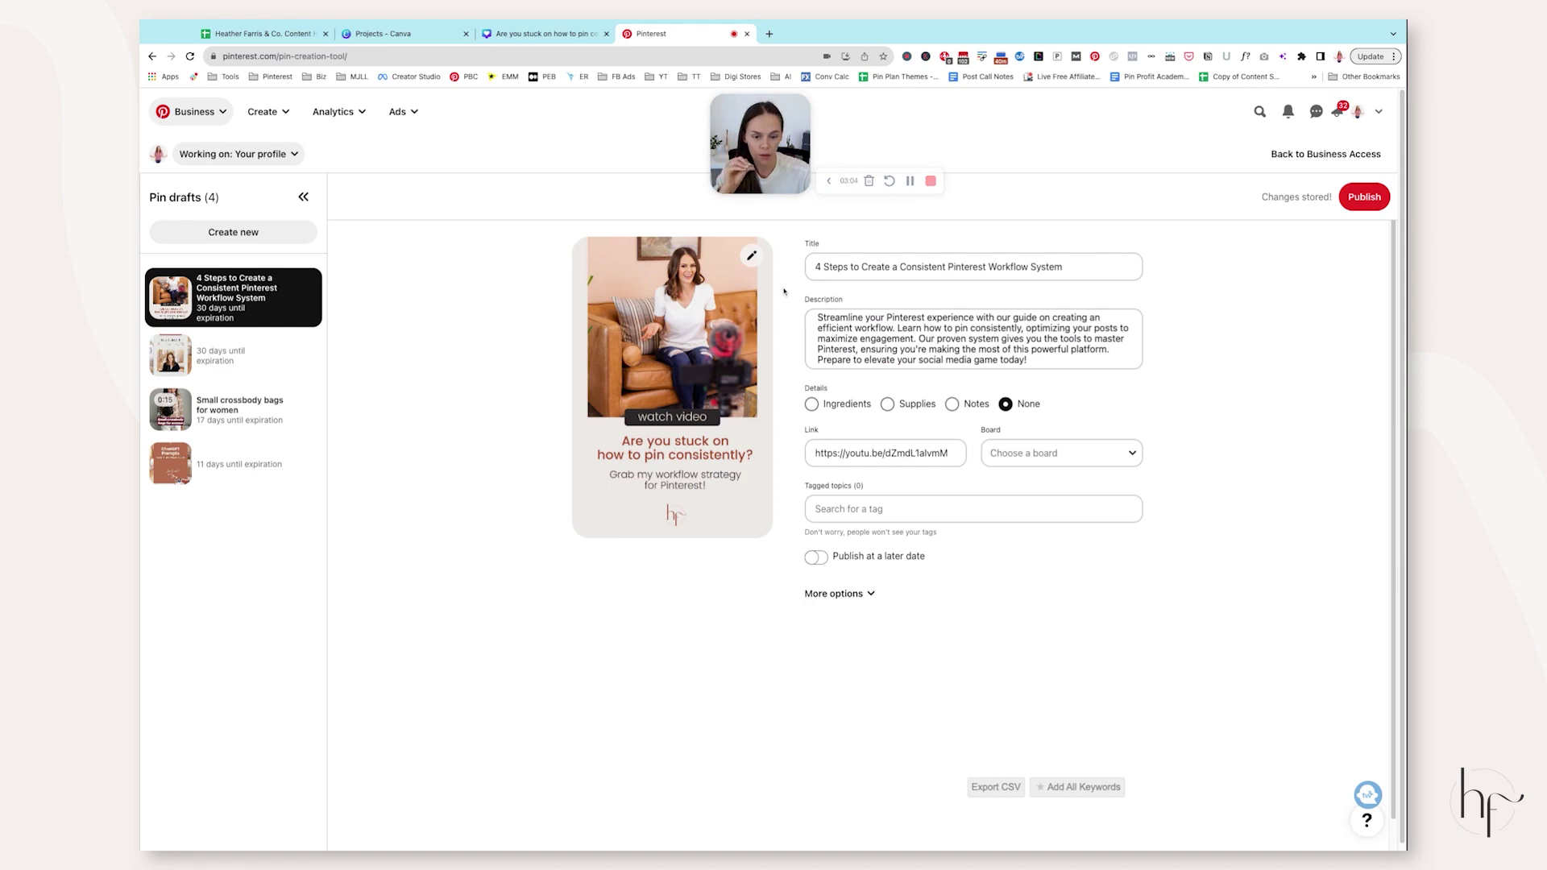
- Search the boards for "system" and "pinterest marketing", and assign the pin to the Pinterest Marketing* board
{"action": "left_click", "coordinate": [1060, 453]}
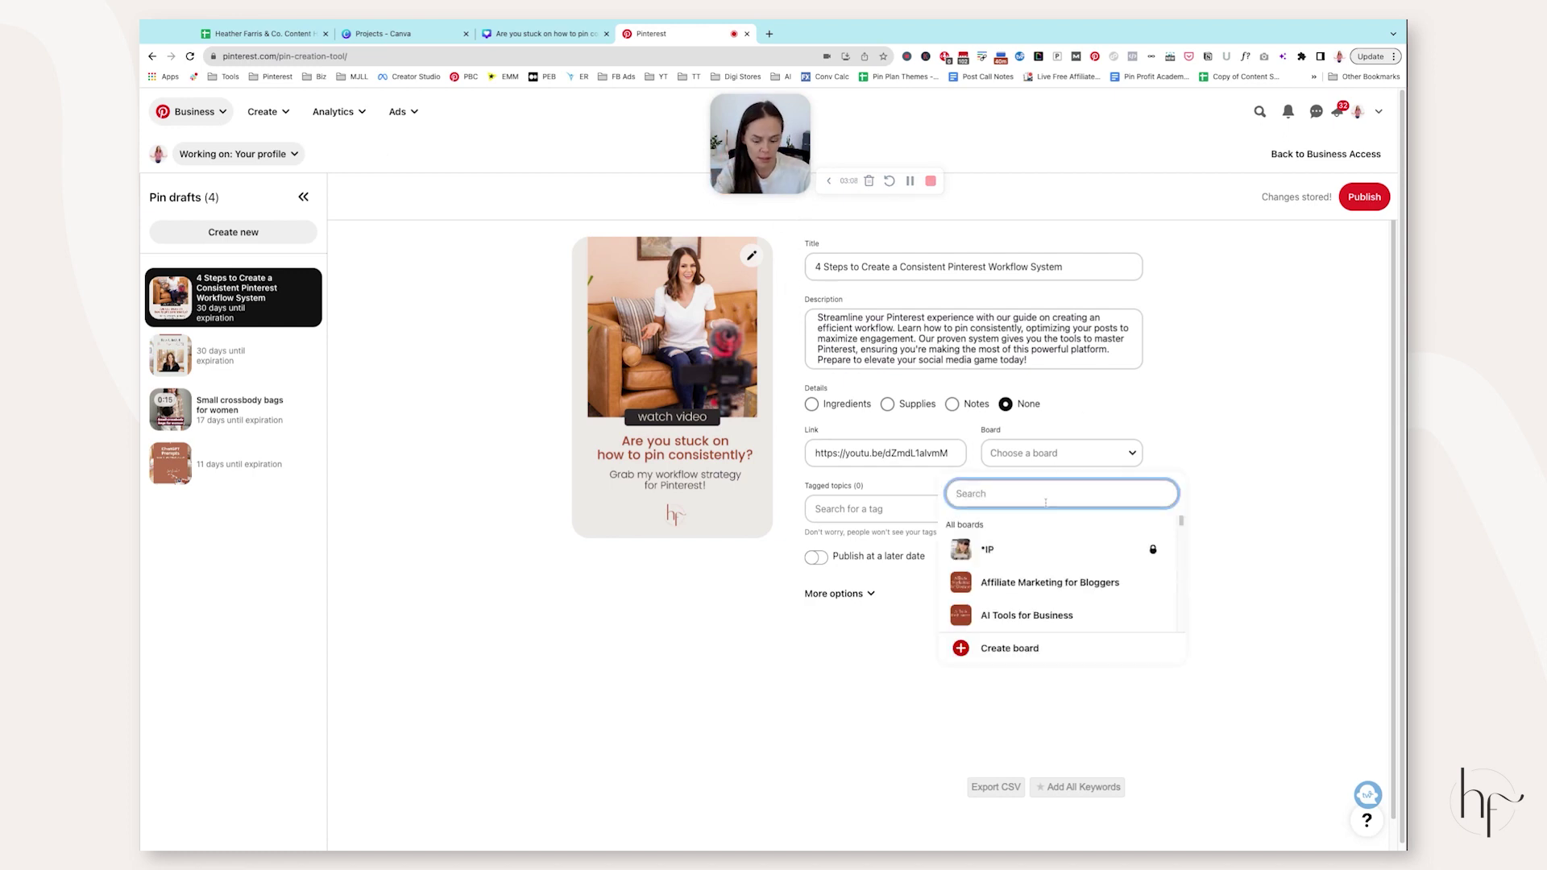
{"action": "type", "text": "system"}
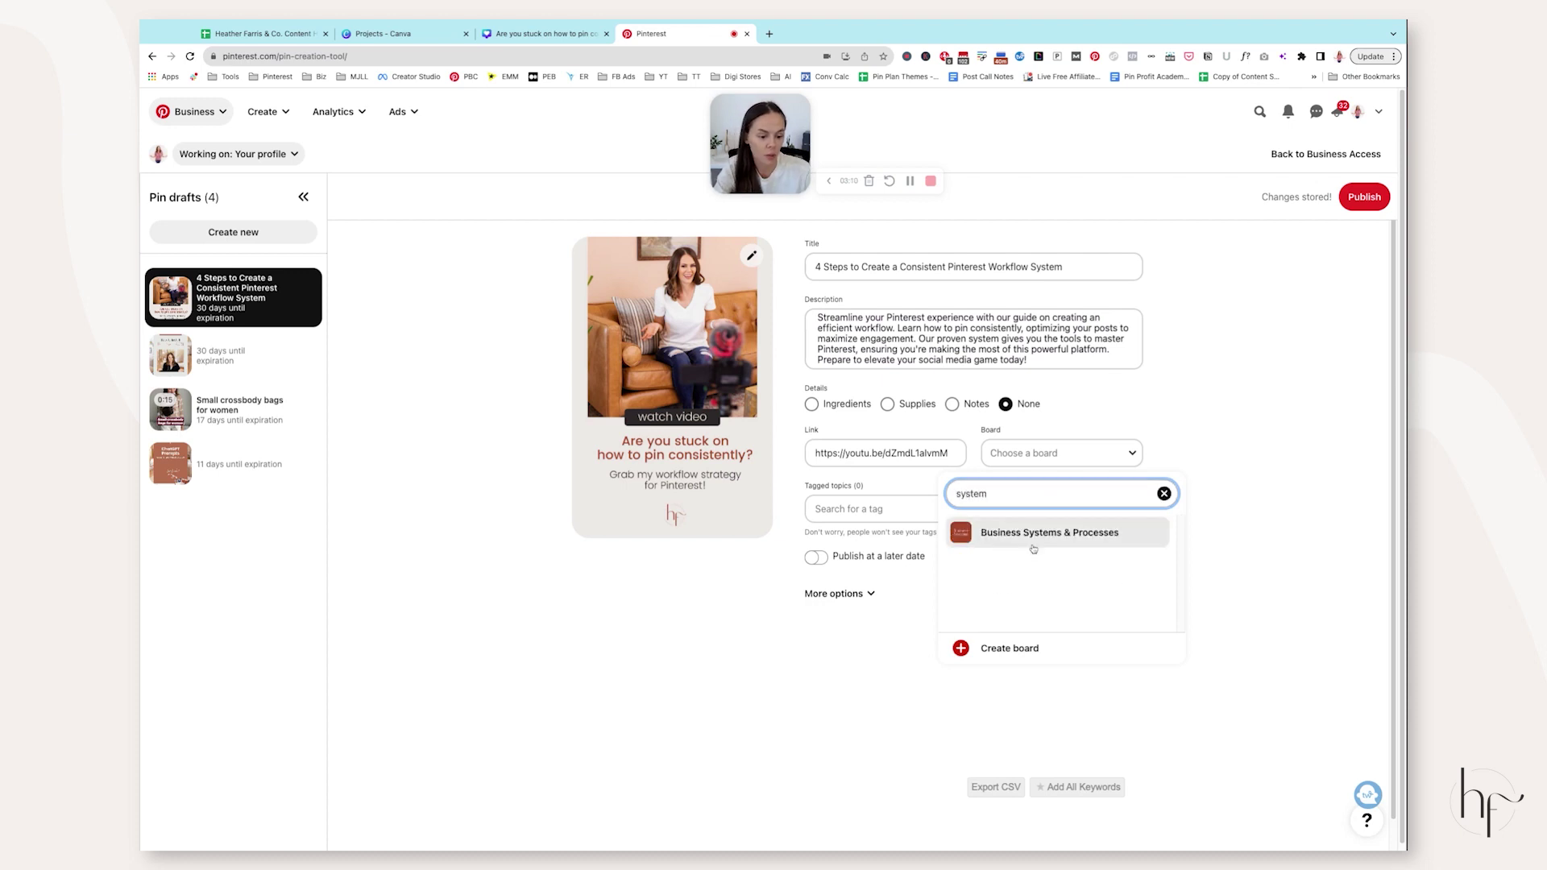
{"action": "key", "text": "ctrl+a"}
{"action": "key", "text": "BackSpace"}
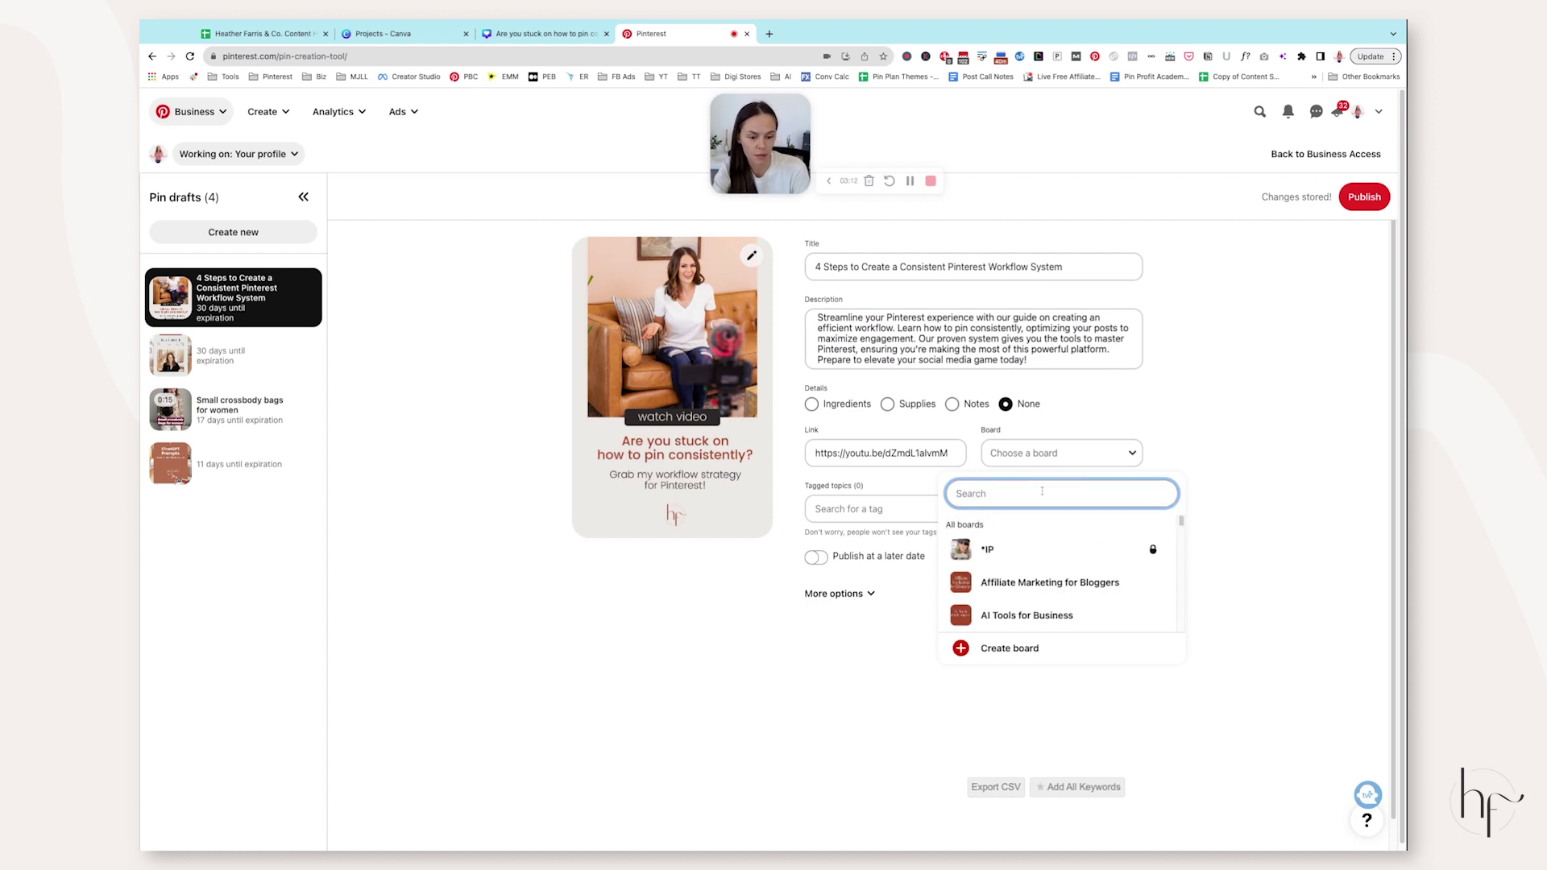
{"action": "type", "text": "pinterest"}
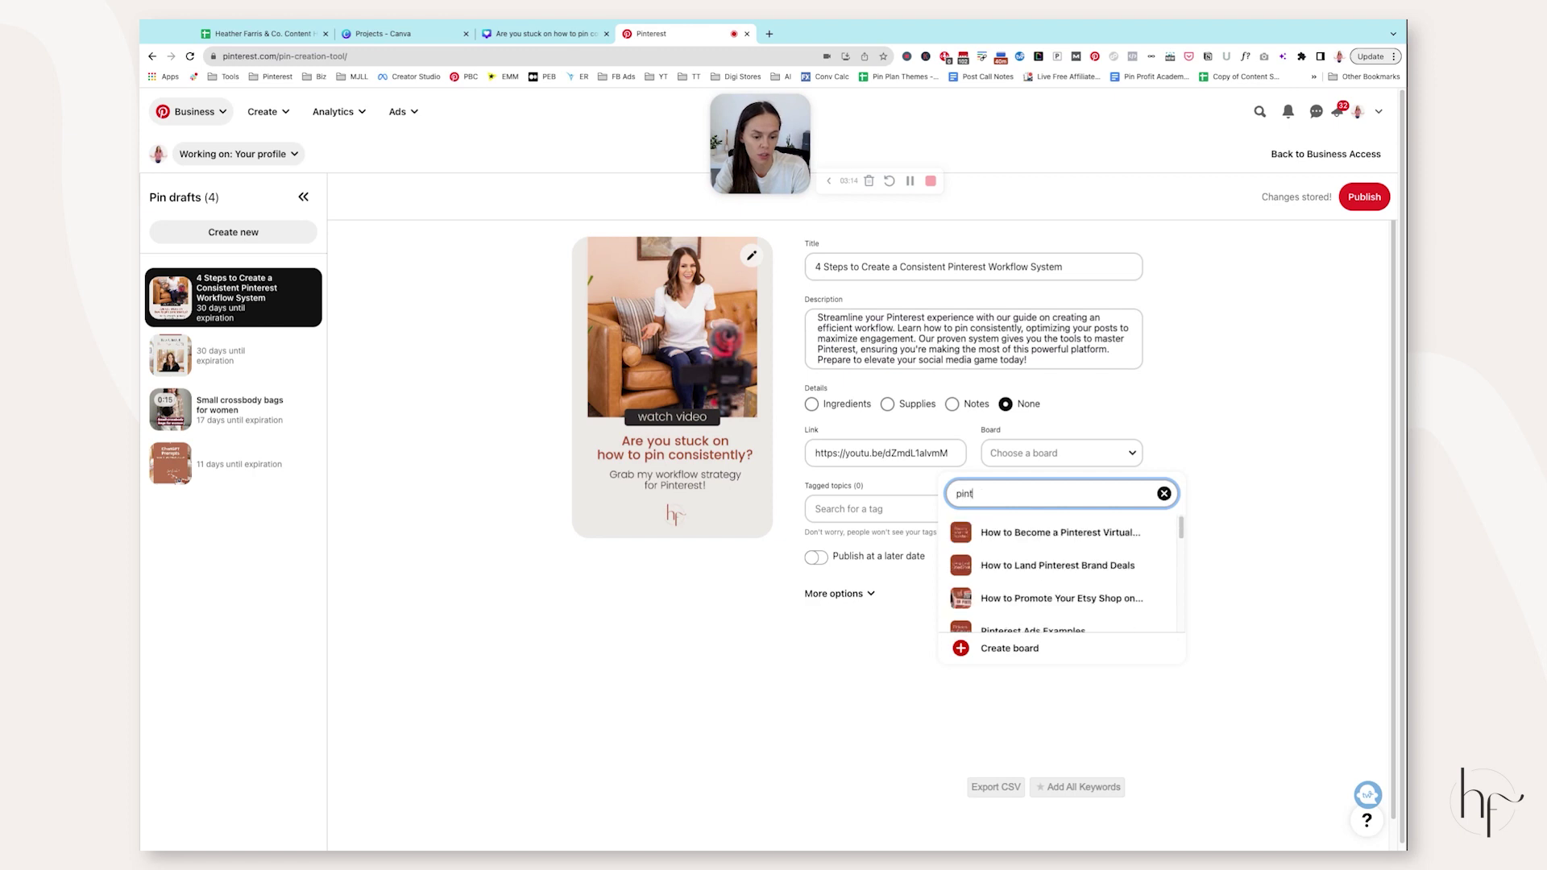
{"action": "type", "text": " marketing"}
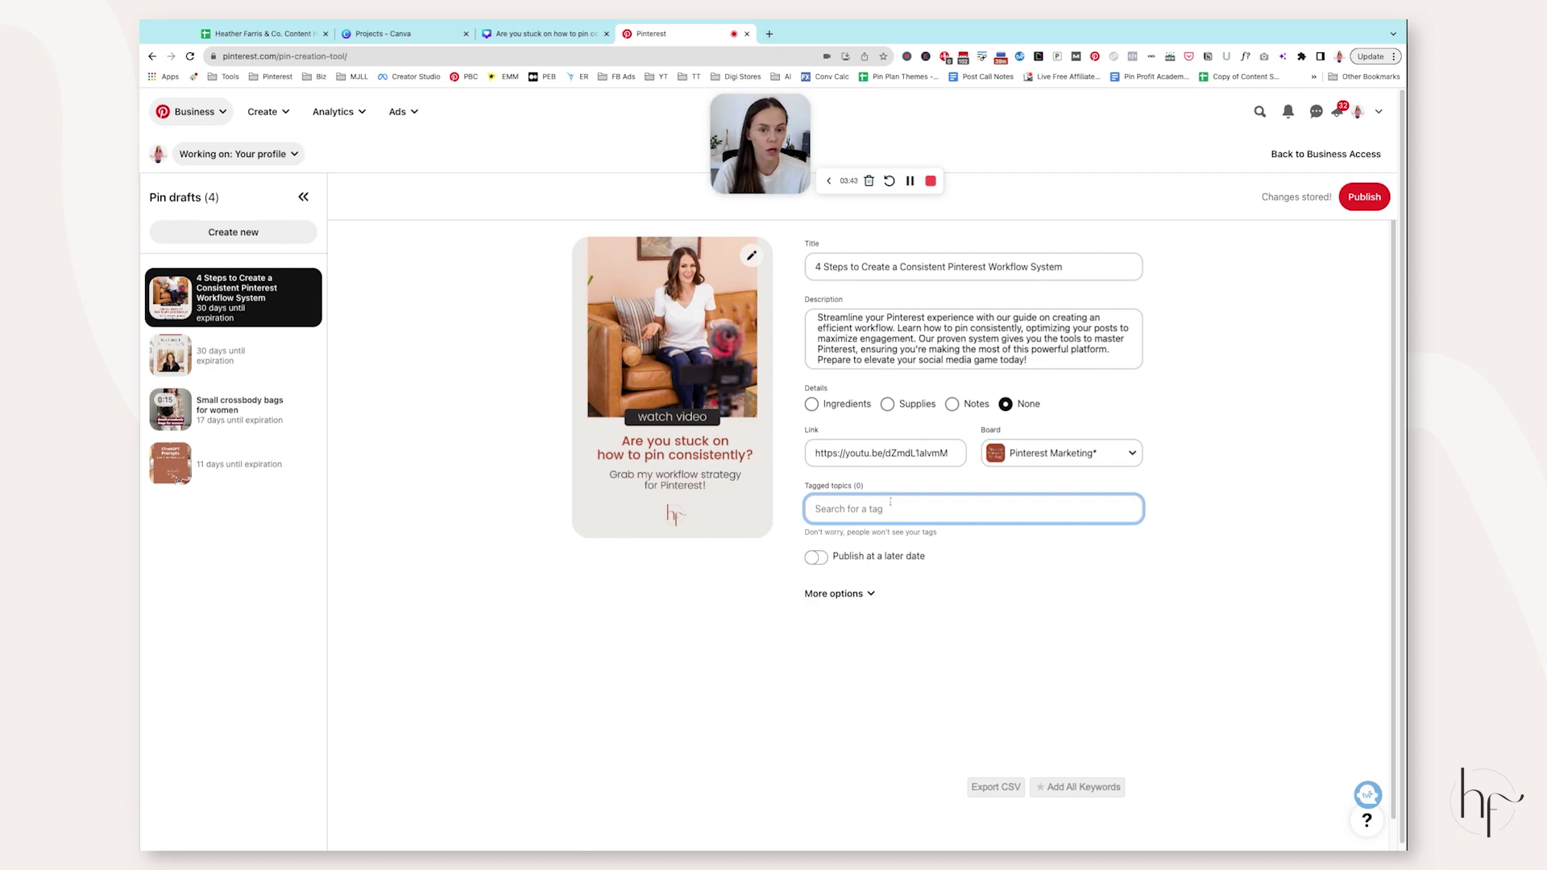
- Open pinterest.com in a new browser tab and bring up the account's Audience Insights
{"action": "left_click", "coordinate": [770, 35]}
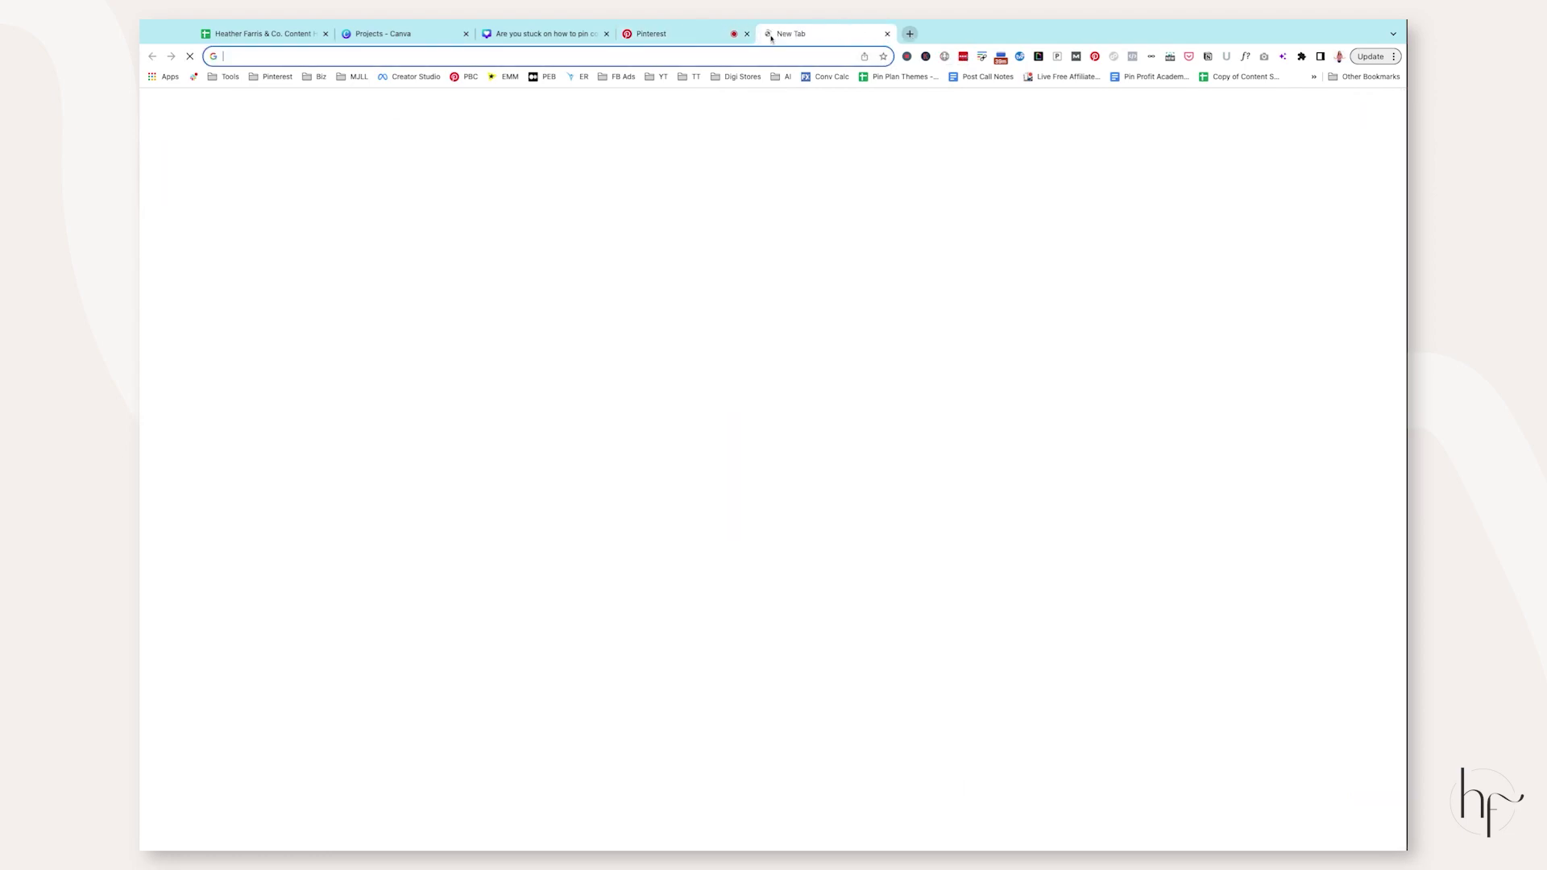
{"action": "type", "text": "pinterest.com"}
{"action": "key", "text": "Return"}
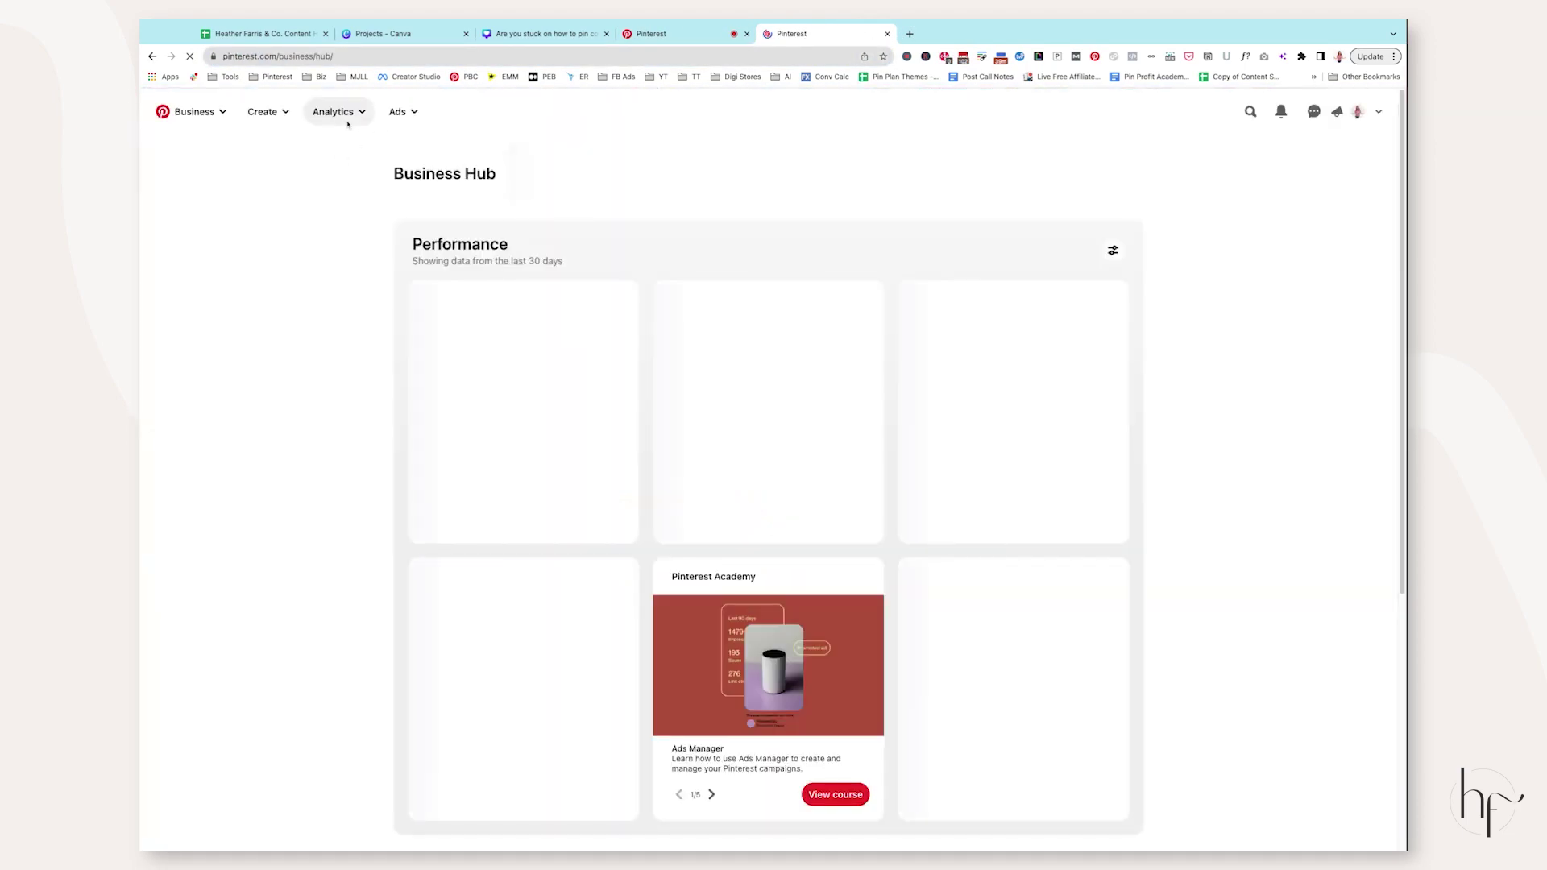
{"action": "left_click", "coordinate": [343, 114]}
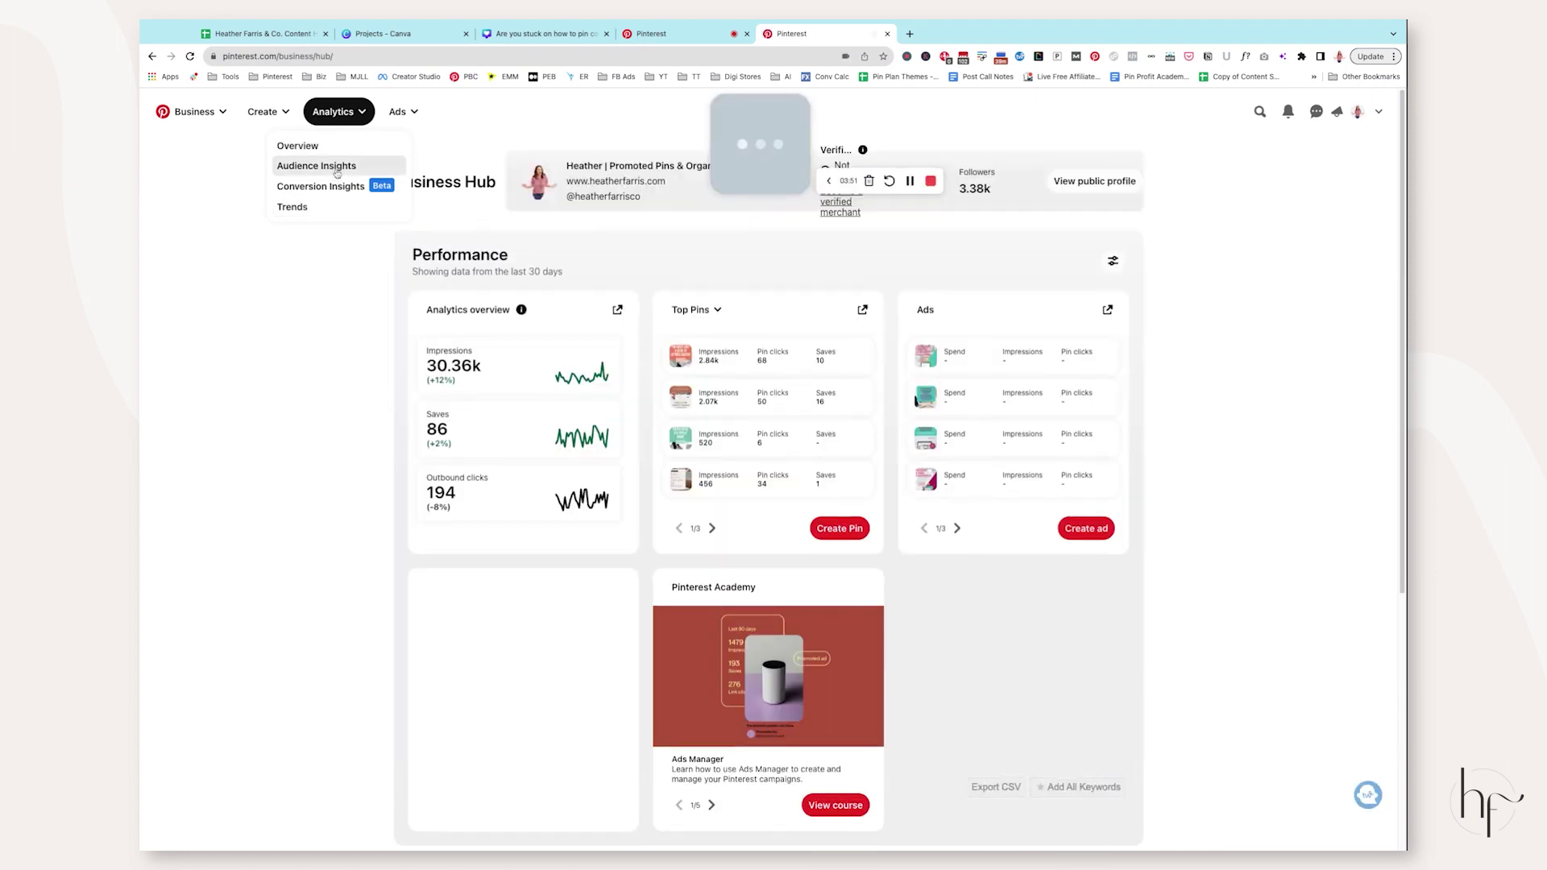
{"action": "left_click", "coordinate": [336, 169]}
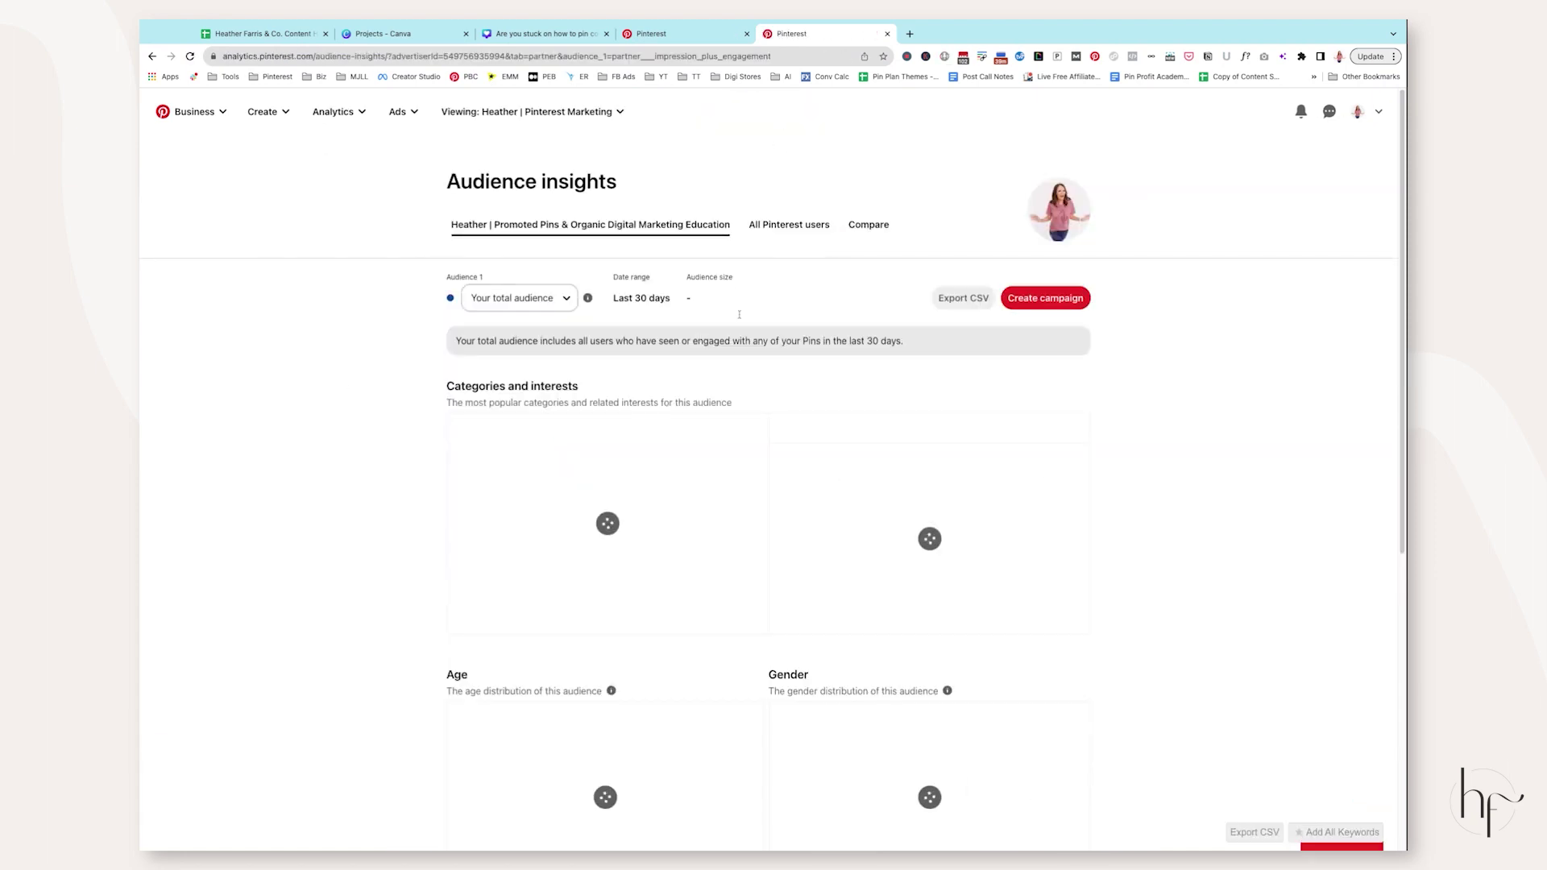
- Examine the categories and interests table for the total audience, from the highest-affinity categories to the lowest
{"action": "scroll", "coordinate": [513, 324], "scroll_direction": "down", "scroll_amount": 2}
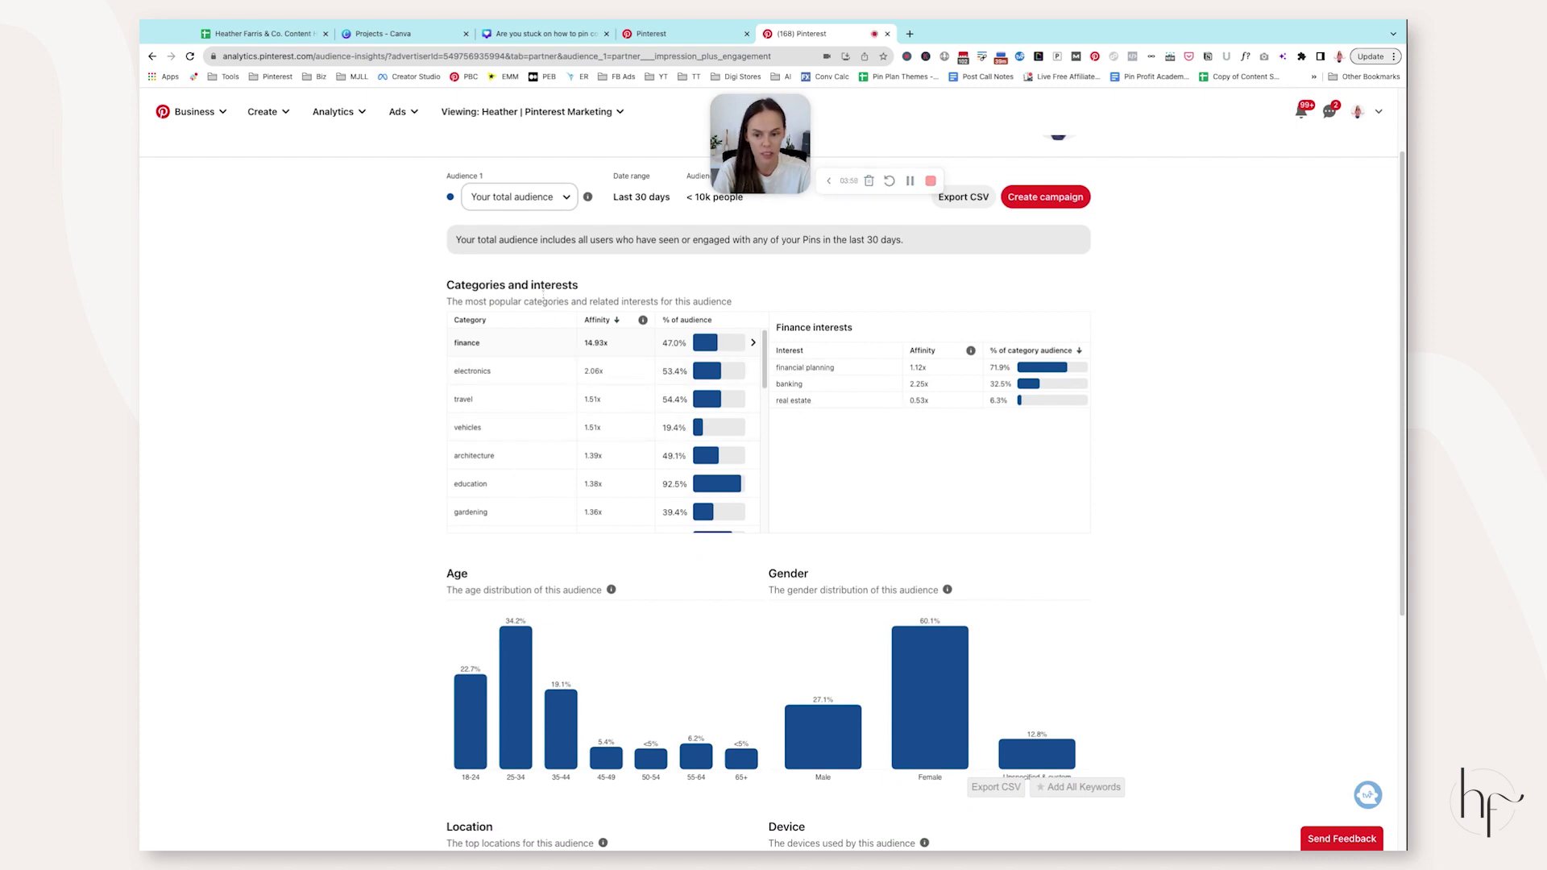
{"action": "scroll", "coordinate": [531, 467], "scroll_direction": "down", "scroll_amount": 2}
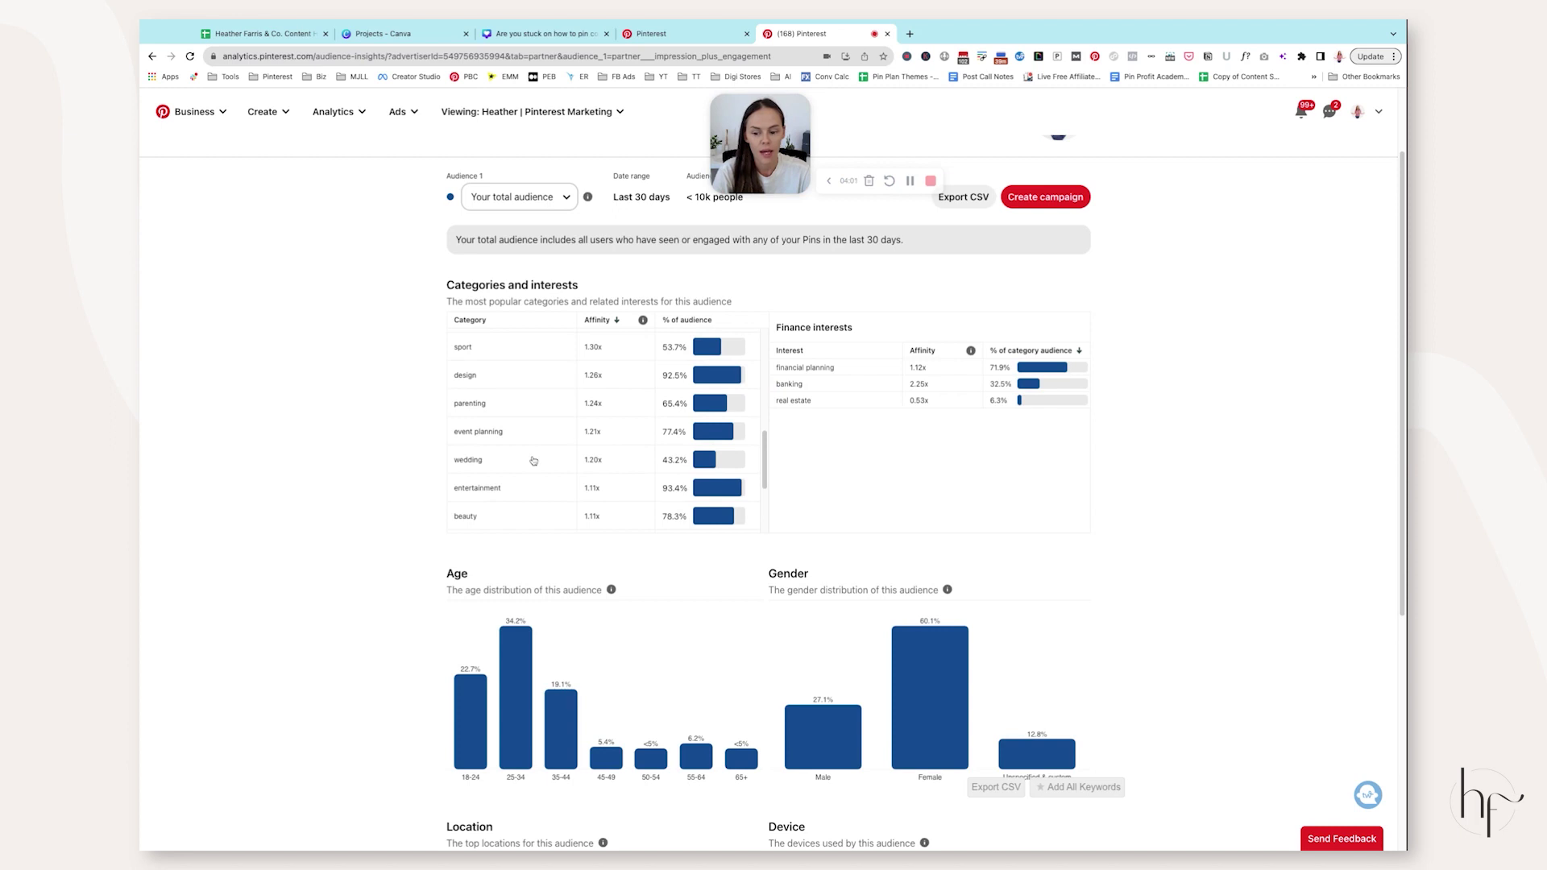
{"action": "scroll", "coordinate": [529, 415], "scroll_direction": "down", "scroll_amount": 3}
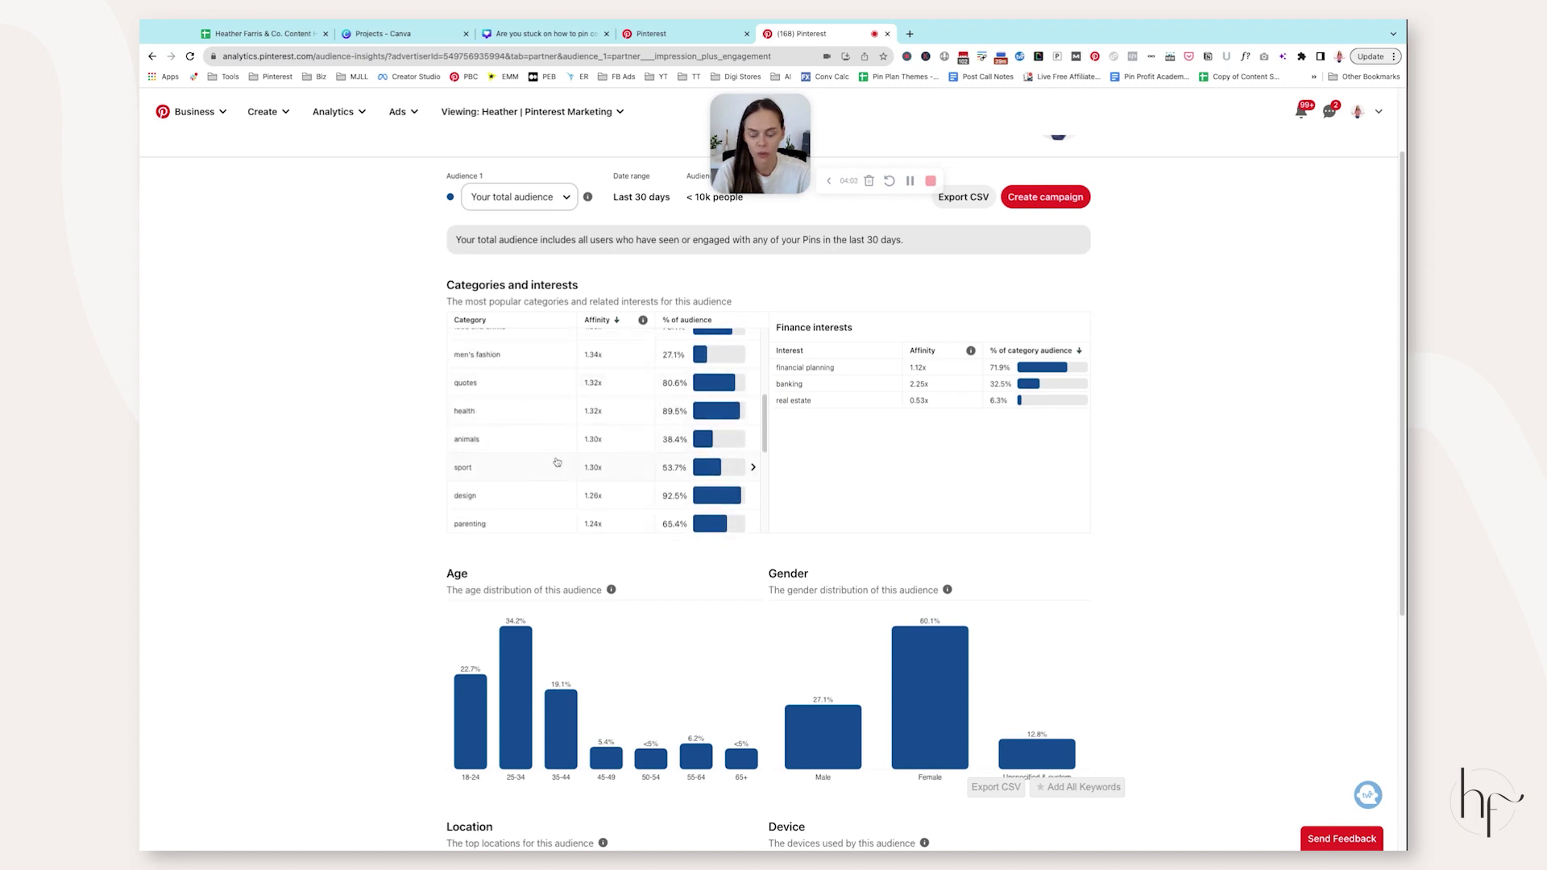
{"action": "scroll", "coordinate": [545, 451], "scroll_direction": "up", "scroll_amount": 4}
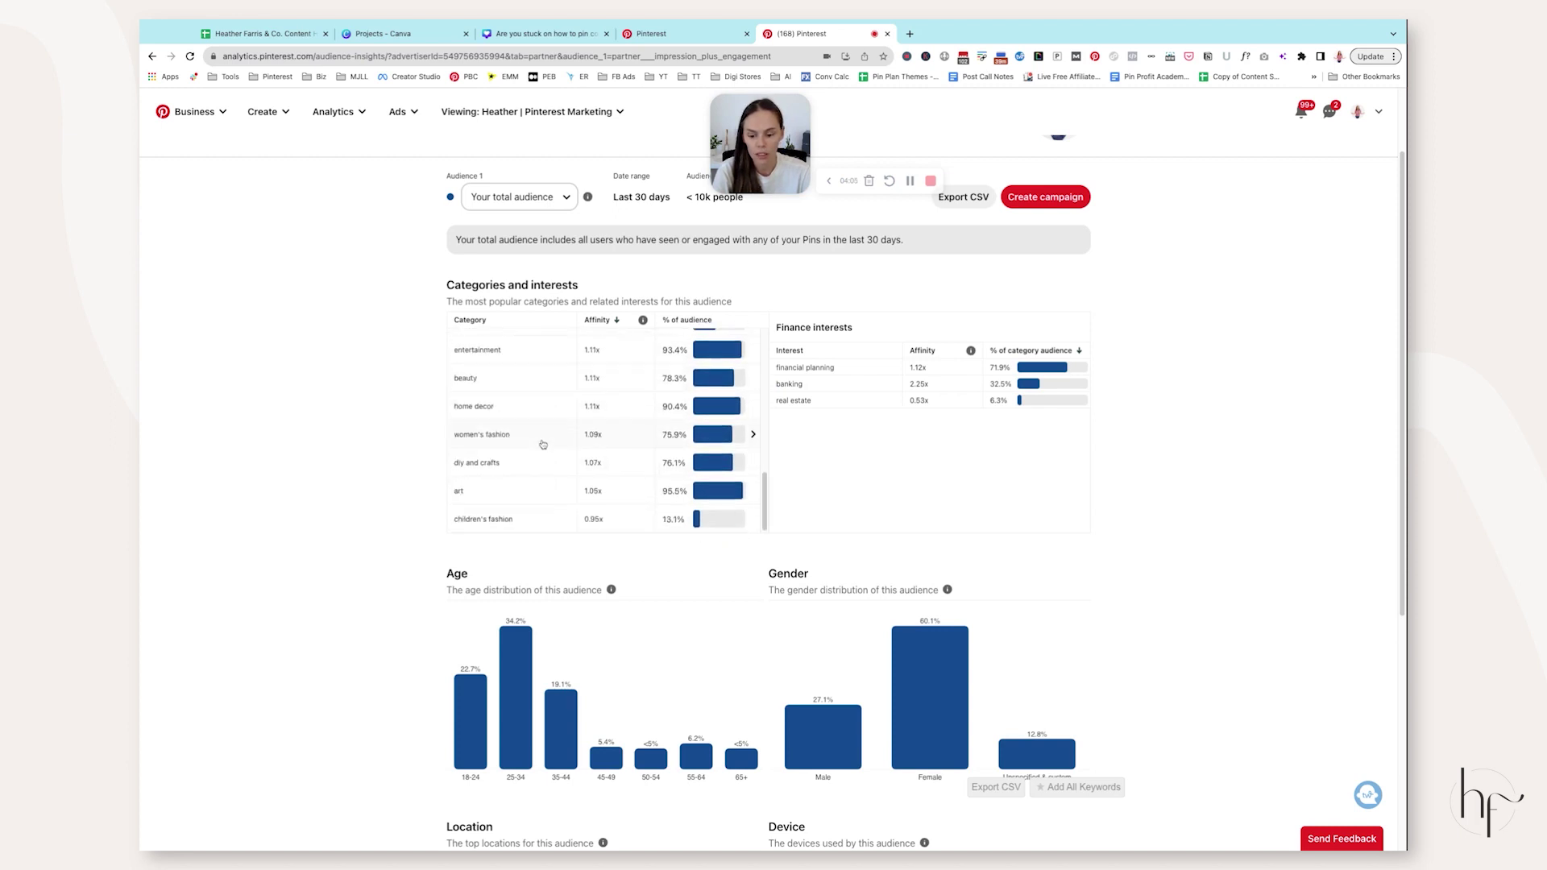
{"action": "scroll", "coordinate": [543, 444], "scroll_direction": "up", "scroll_amount": 3}
{"action": "scroll", "coordinate": [543, 444], "scroll_direction": "down", "scroll_amount": 2}
- View the detailed interests within the education, design and finance audience categories
{"action": "left_click", "coordinate": [541, 342]}
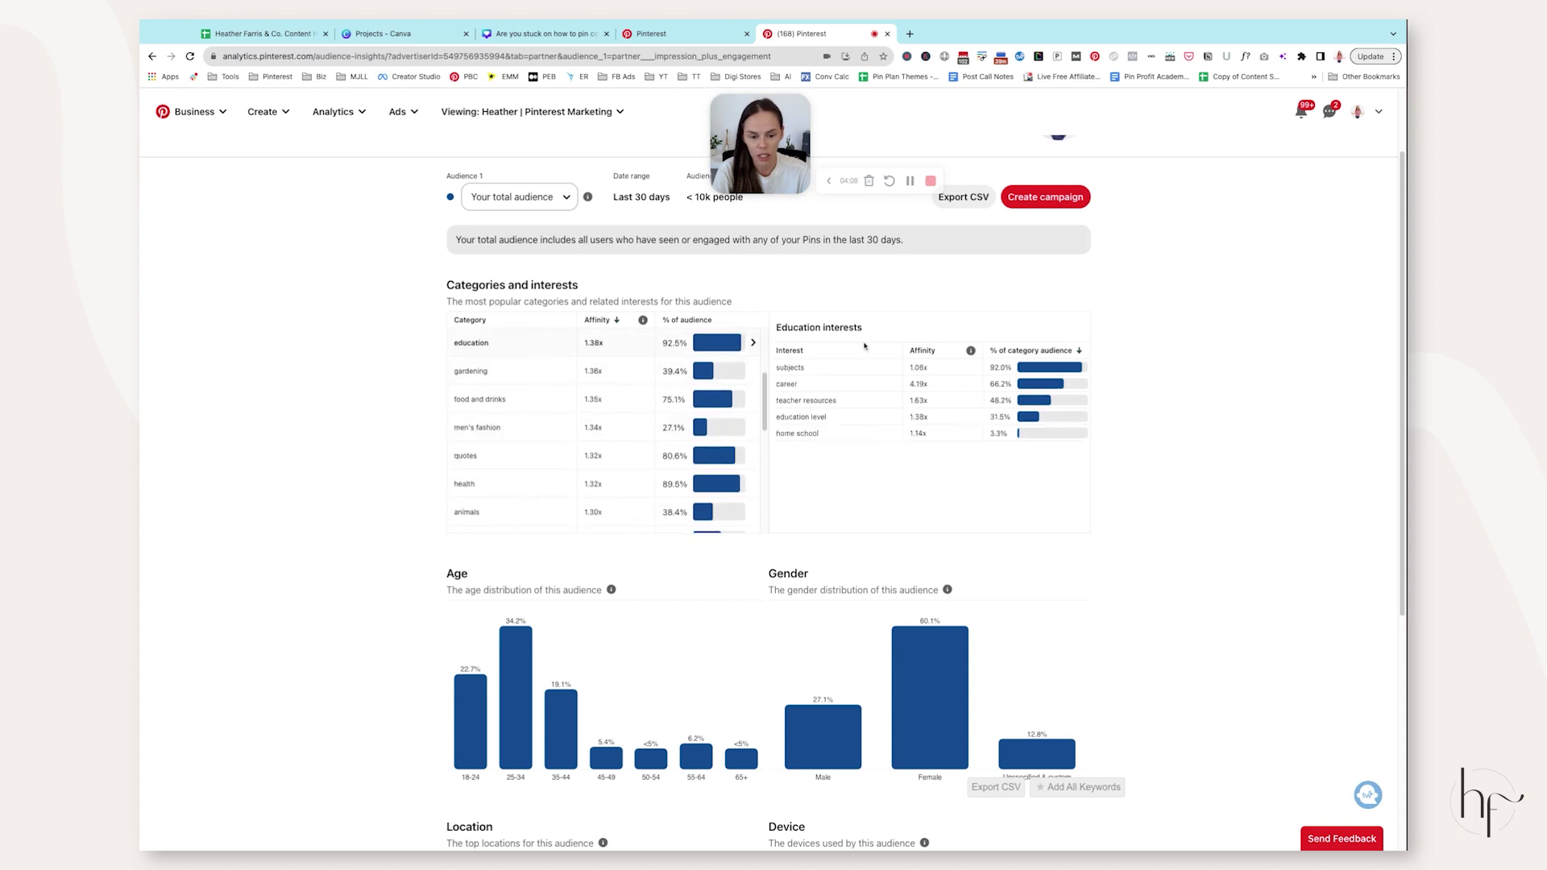
{"action": "scroll", "coordinate": [548, 347], "scroll_direction": "down", "scroll_amount": 1}
{"action": "scroll", "coordinate": [536, 392], "scroll_direction": "down", "scroll_amount": 6}
{"action": "left_click", "coordinate": [539, 370]}
{"action": "scroll", "coordinate": [479, 416], "scroll_direction": "up", "scroll_amount": 8}
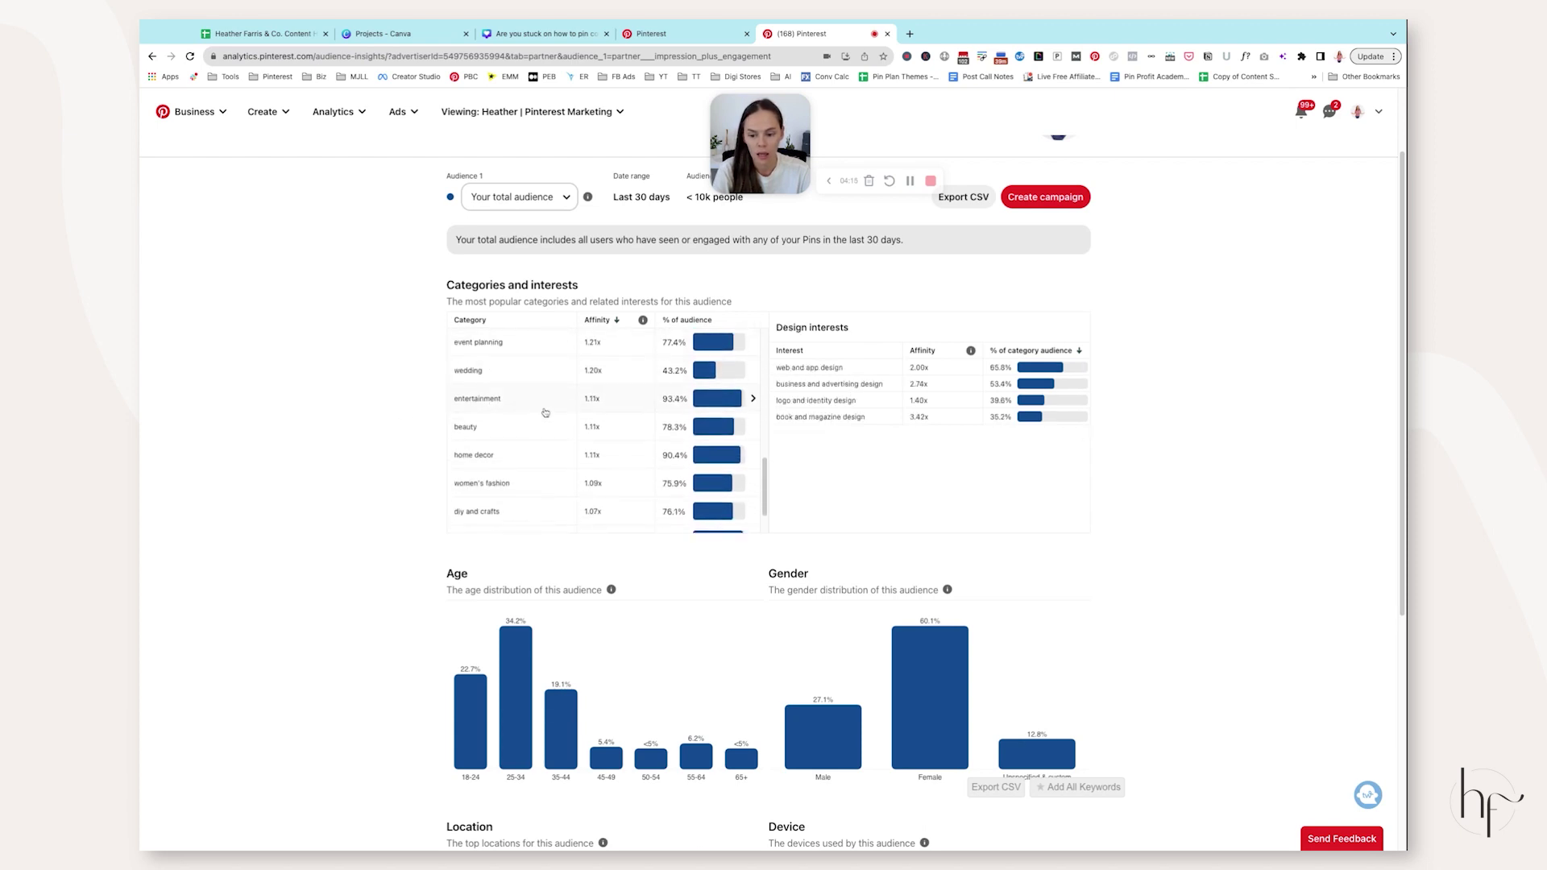
{"action": "left_click", "coordinate": [517, 350]}
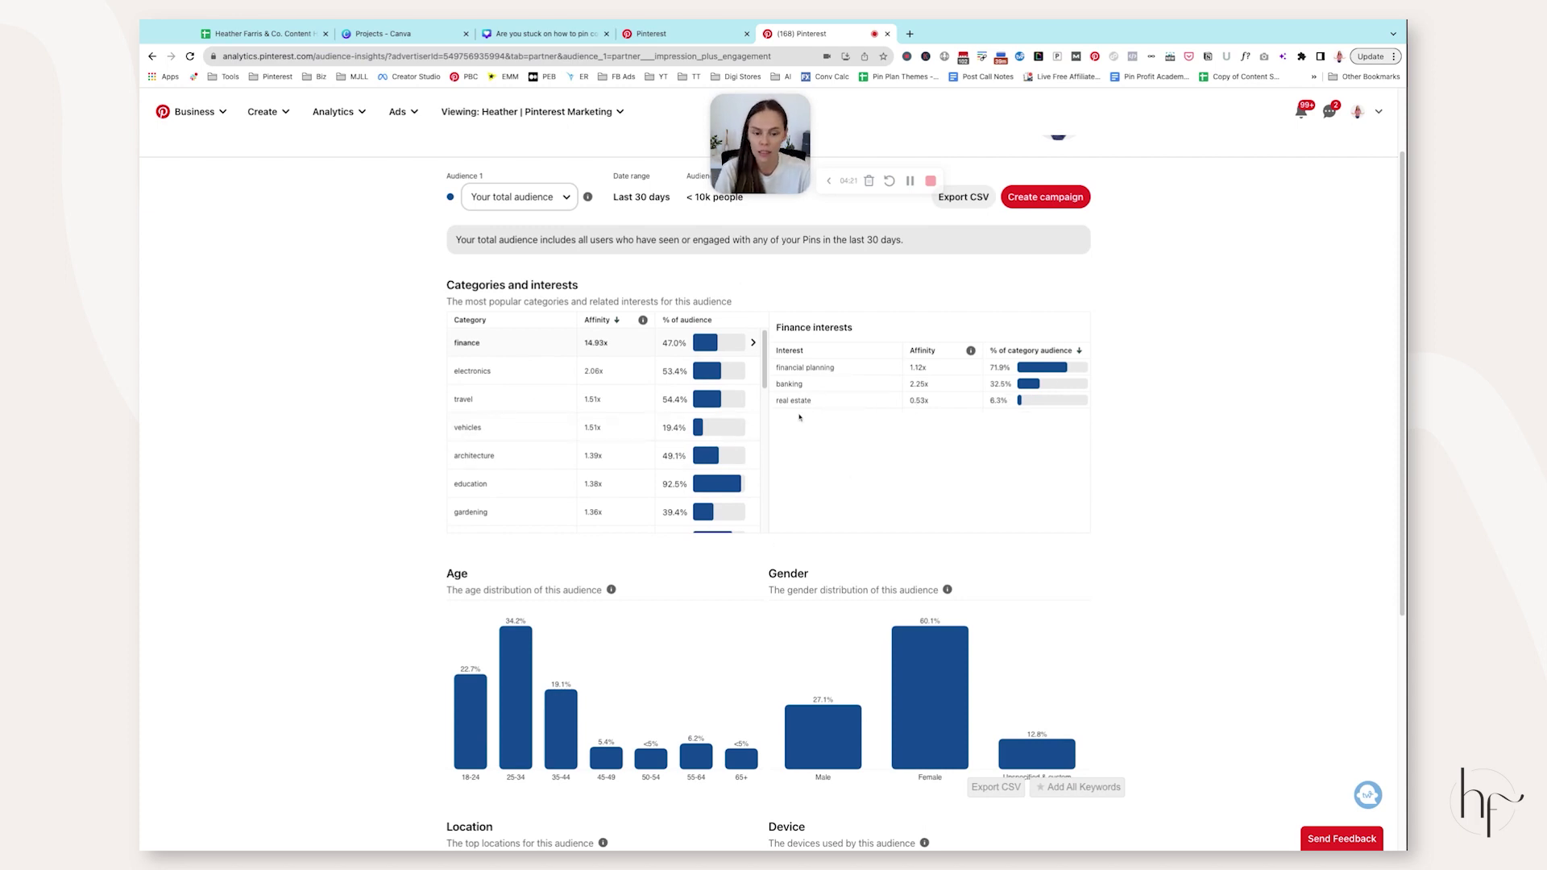
- Start a new ad campaign without resuming the earlier work, and set the ad group's targeting strategy to Choose your own
{"action": "left_click", "coordinate": [401, 111]}
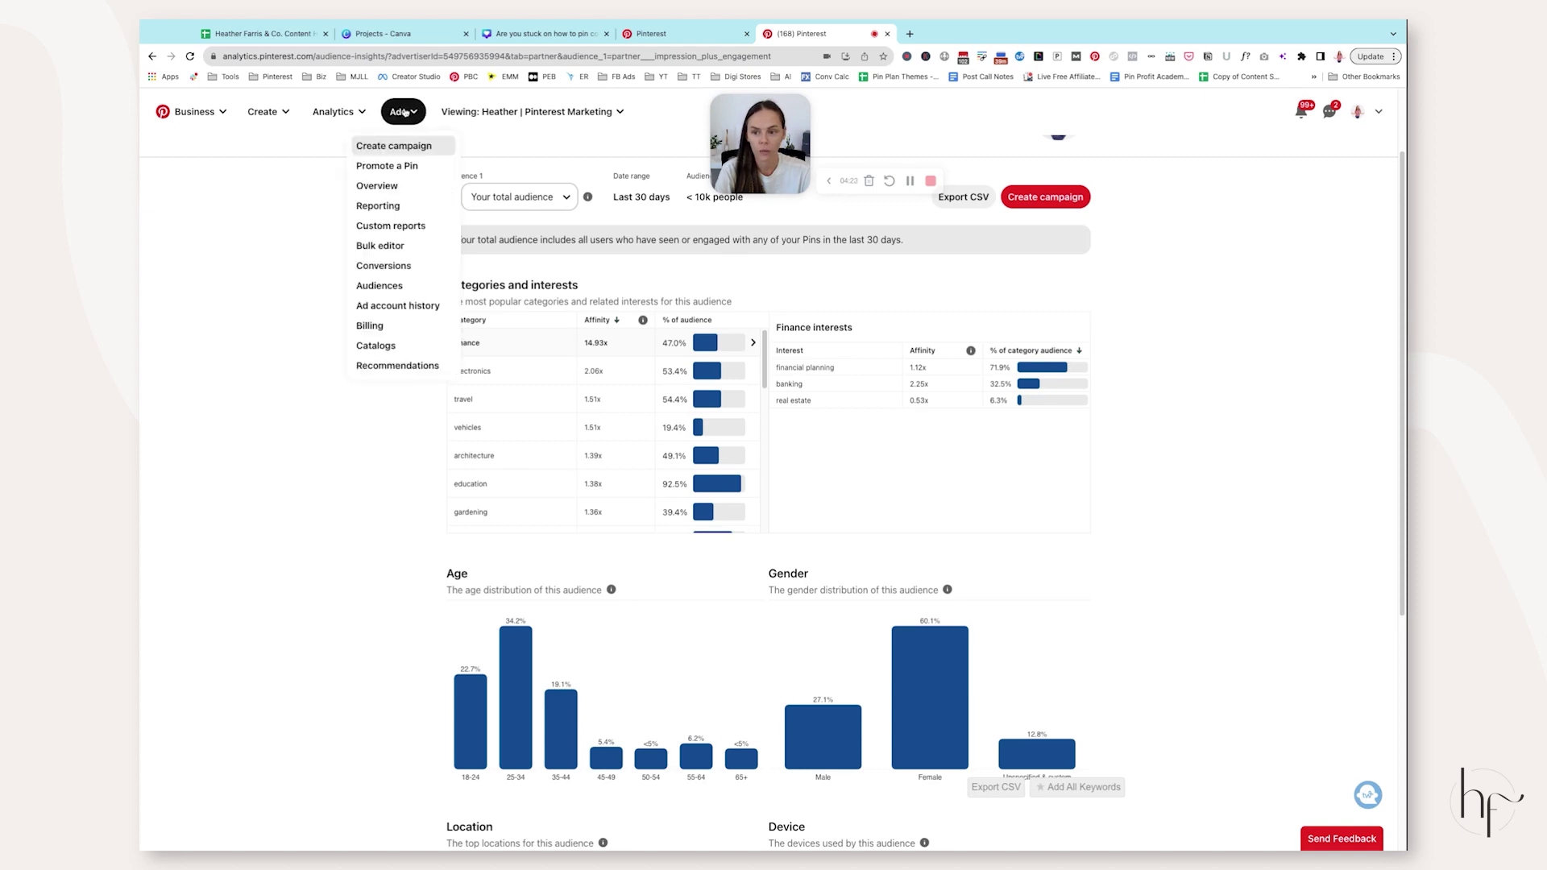
{"action": "left_click", "coordinate": [407, 145]}
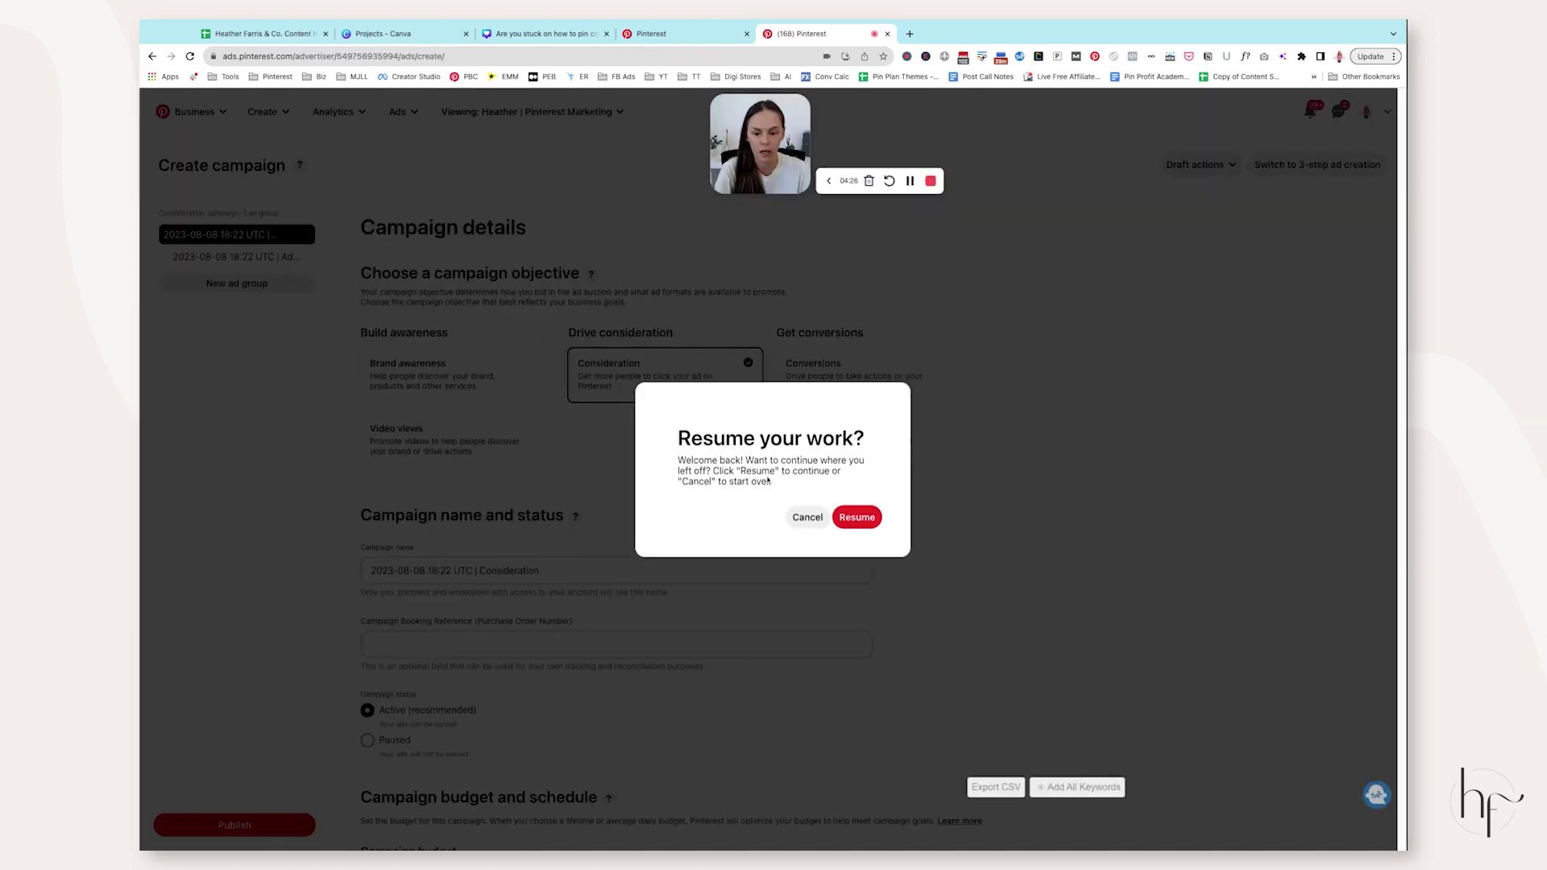
{"action": "left_click", "coordinate": [807, 518]}
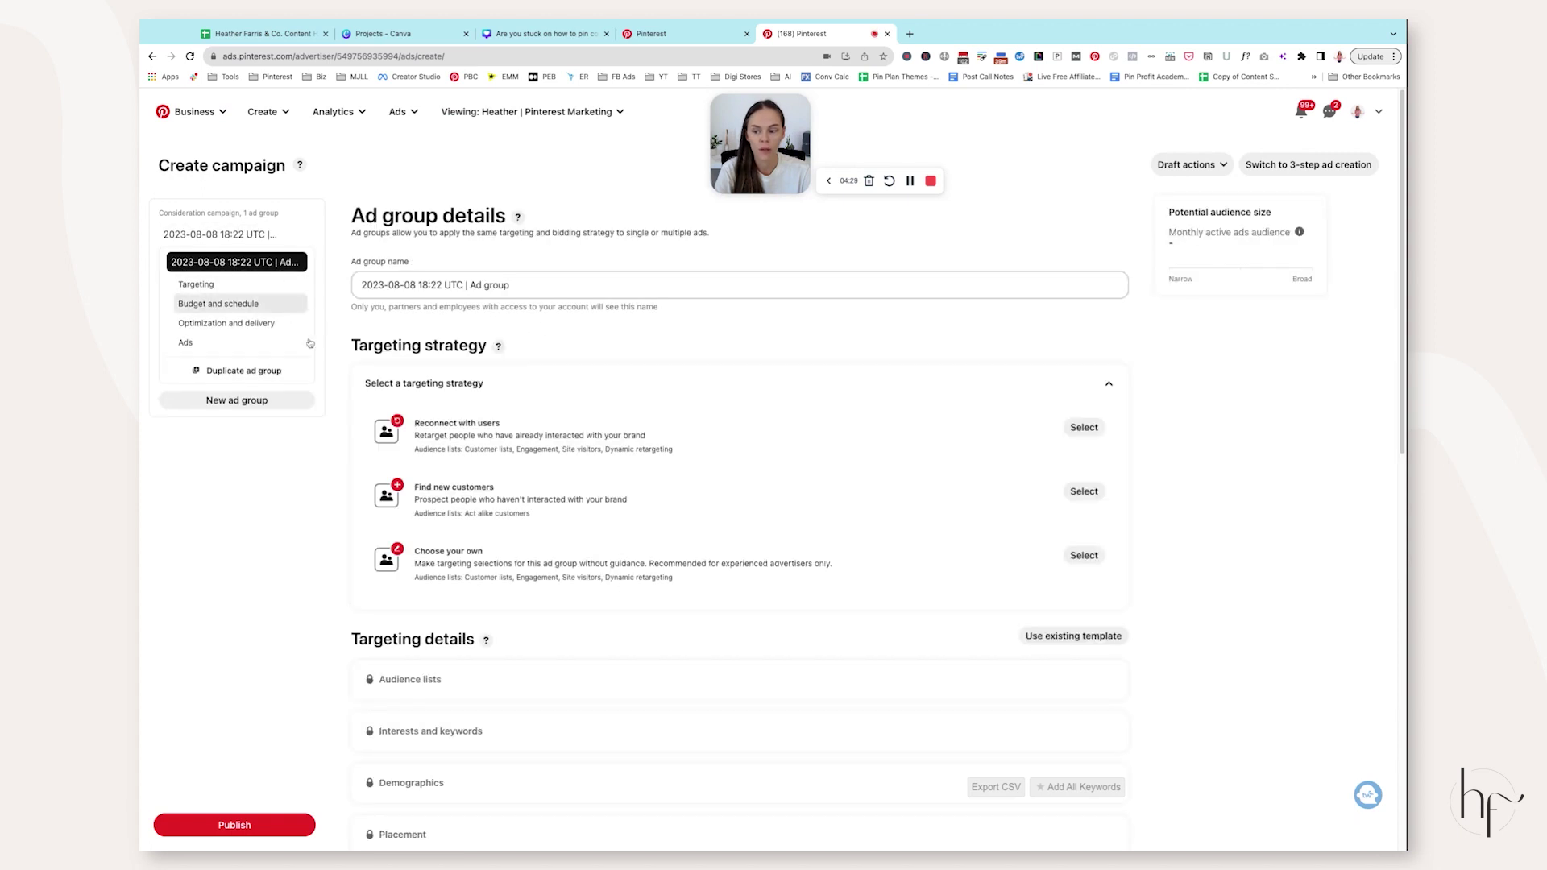
{"action": "left_click", "coordinate": [1077, 556]}
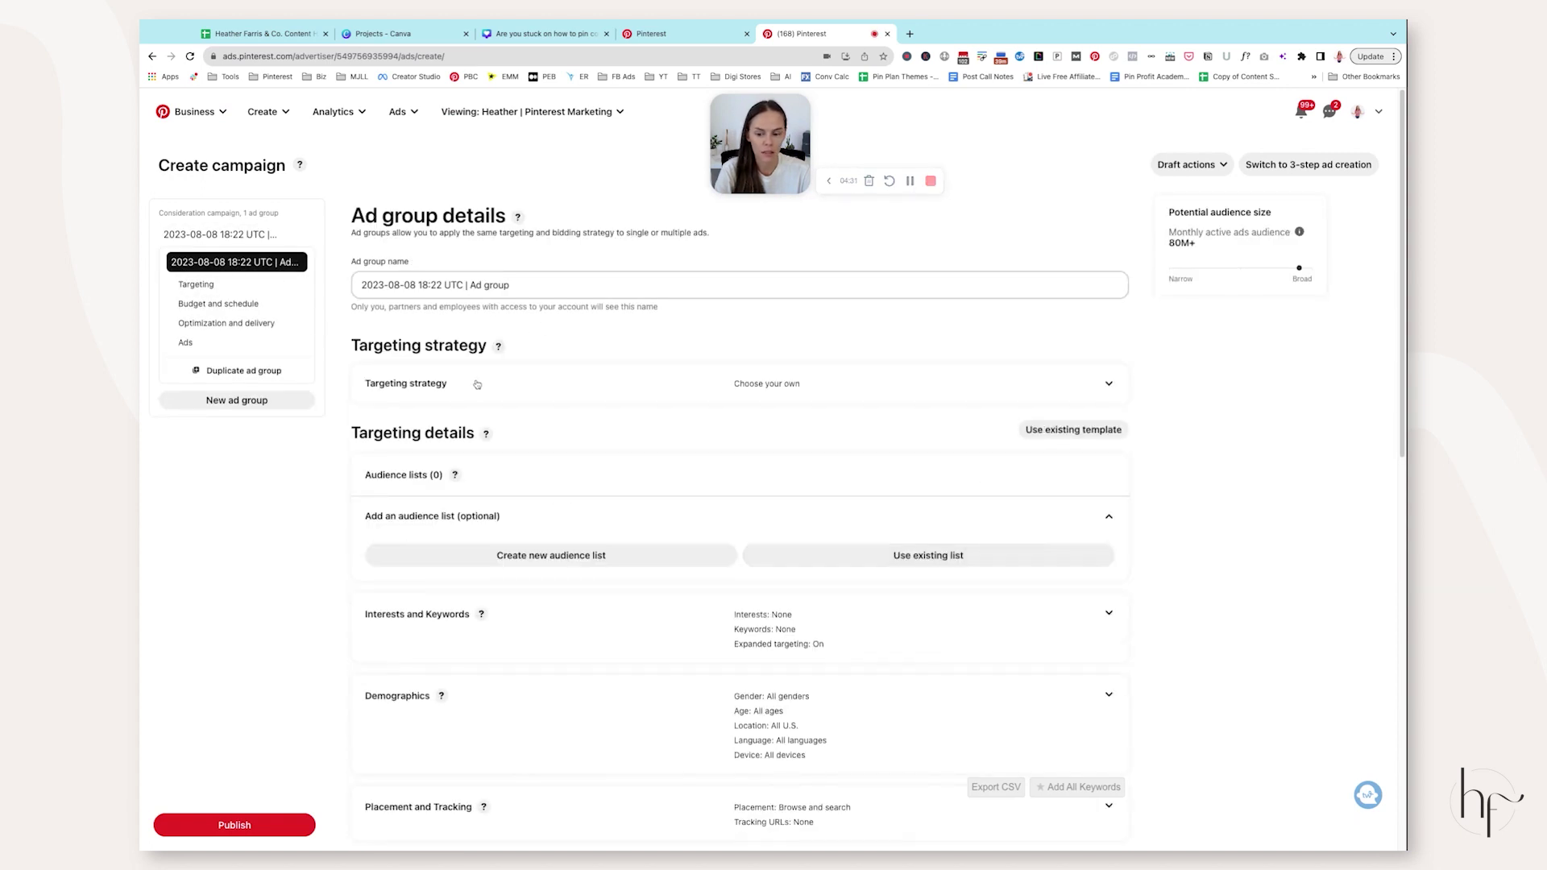
{"action": "left_click", "coordinate": [449, 387]}
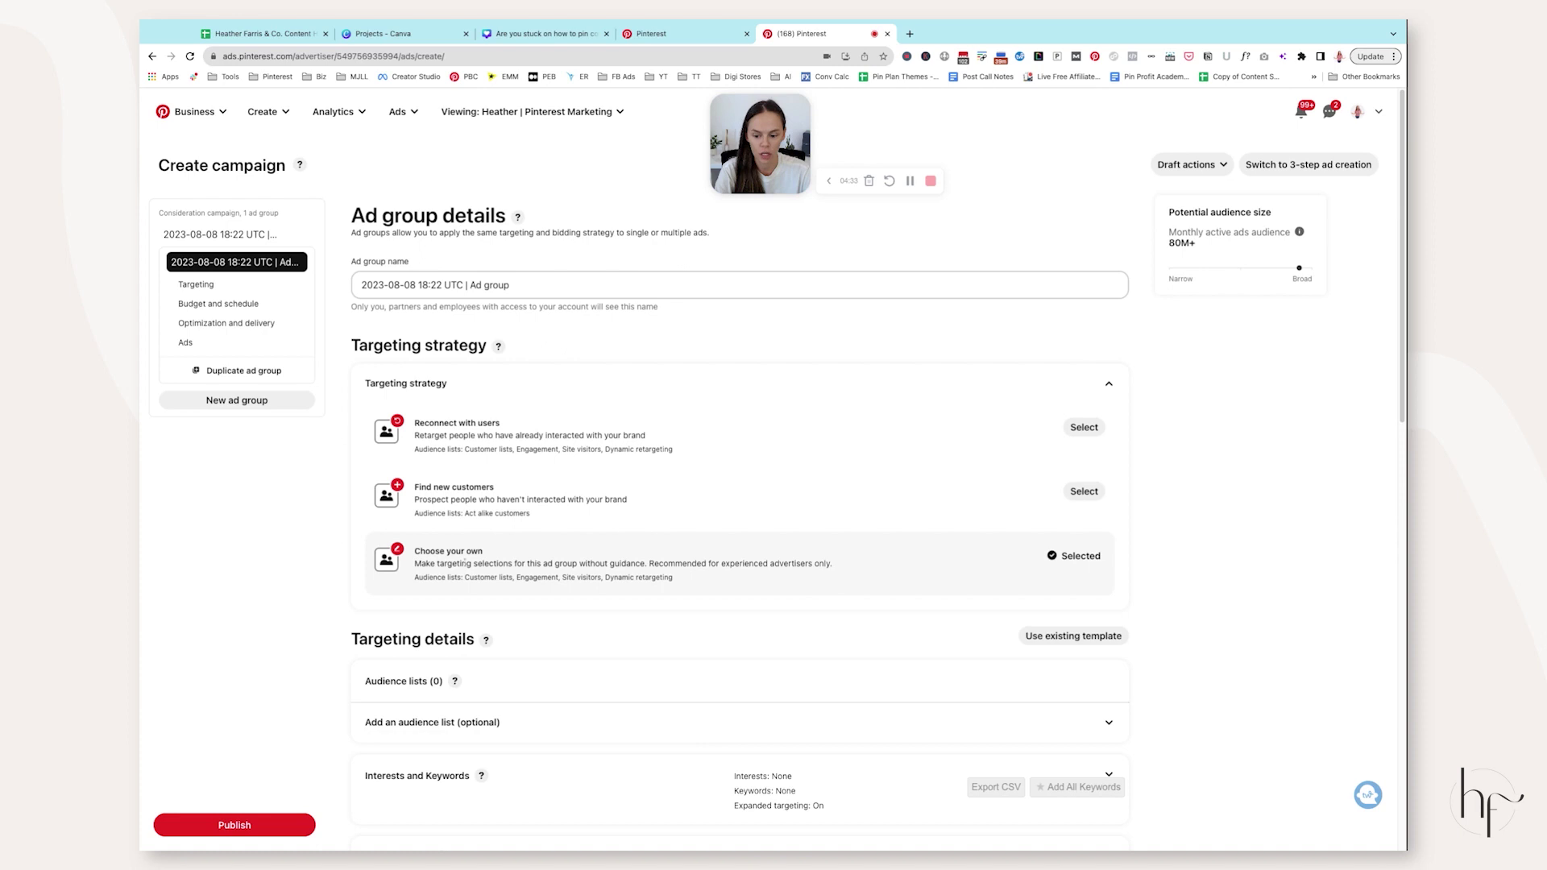
{"action": "left_click", "coordinate": [858, 384]}
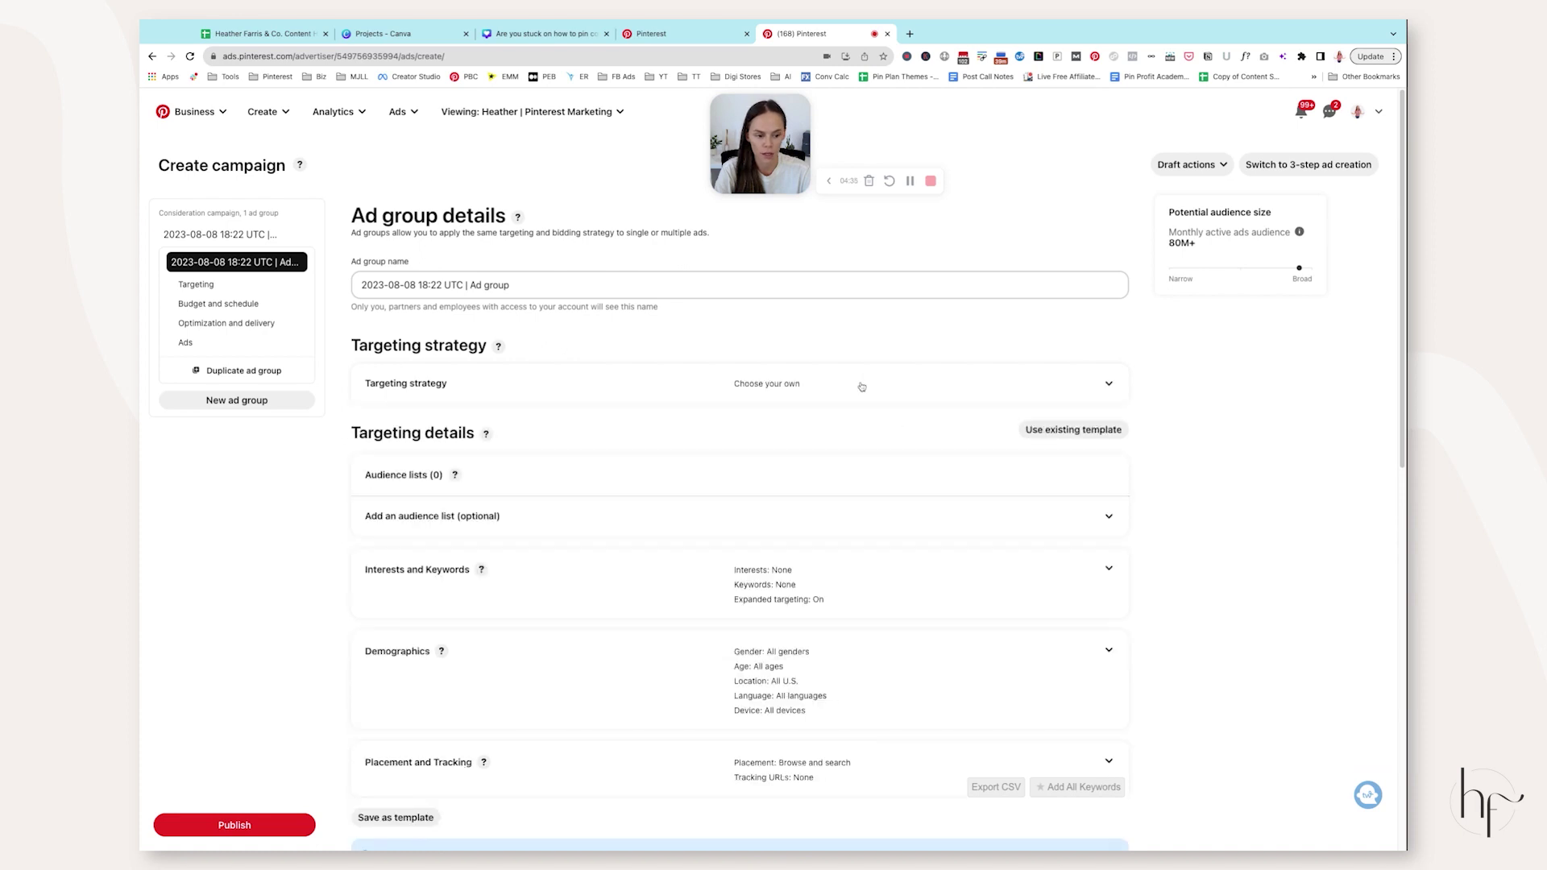
- Search the ad group's targeting interests for "business marketing" and briefly check the matching Education interest
{"action": "scroll", "coordinate": [859, 386], "scroll_direction": "down", "scroll_amount": 3}
{"action": "left_click", "coordinate": [409, 352]}
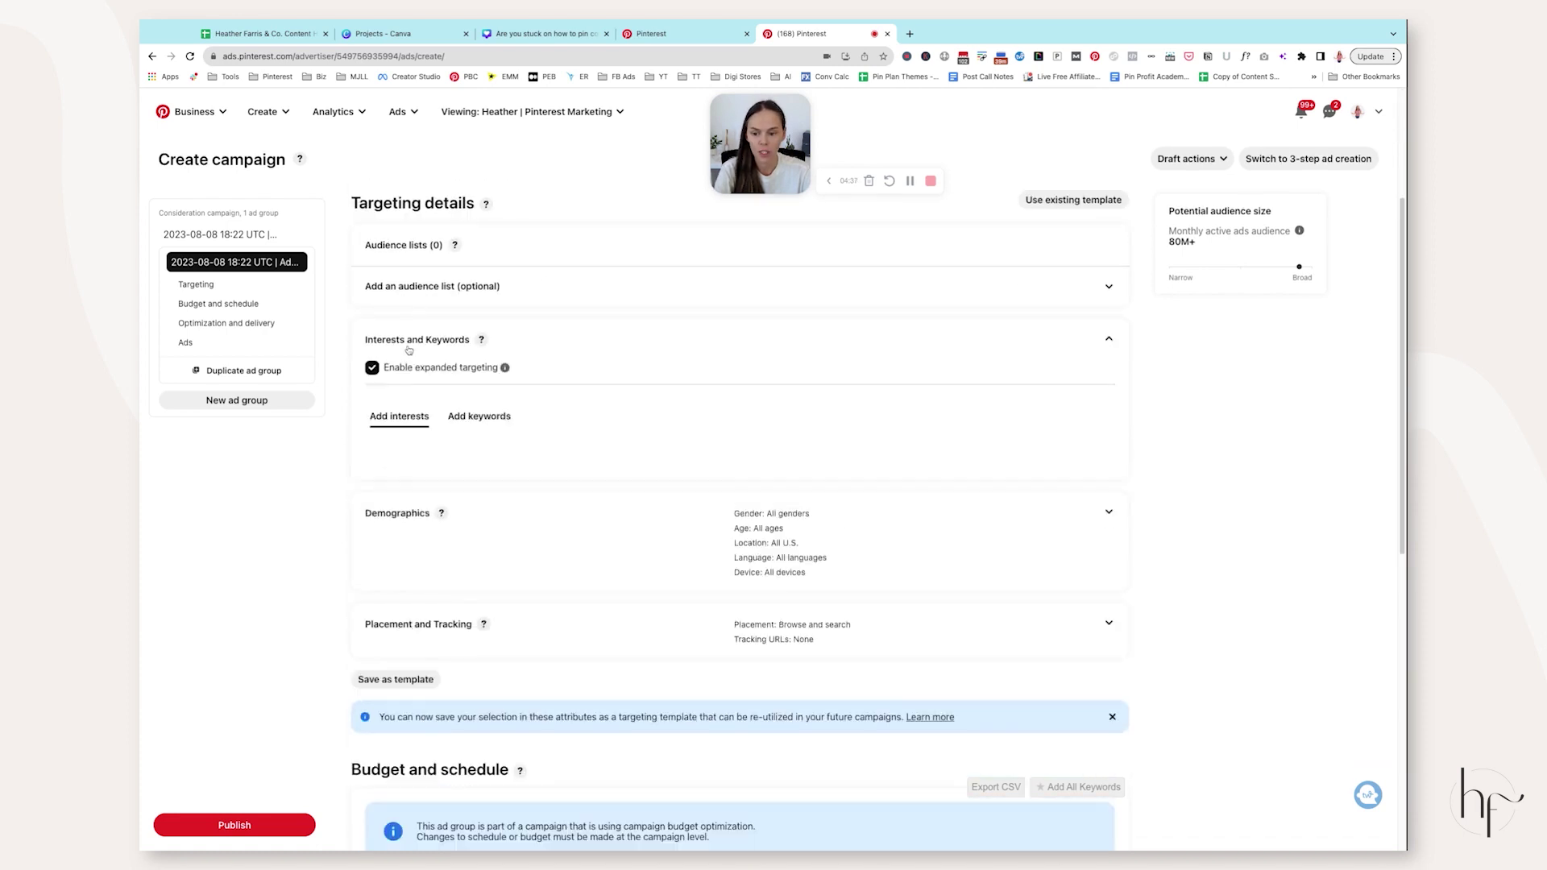
{"action": "scroll", "coordinate": [644, 419], "scroll_direction": "down", "scroll_amount": 2}
{"action": "scroll", "coordinate": [400, 532], "scroll_direction": "down", "scroll_amount": 2}
{"action": "left_click", "coordinate": [790, 387]}
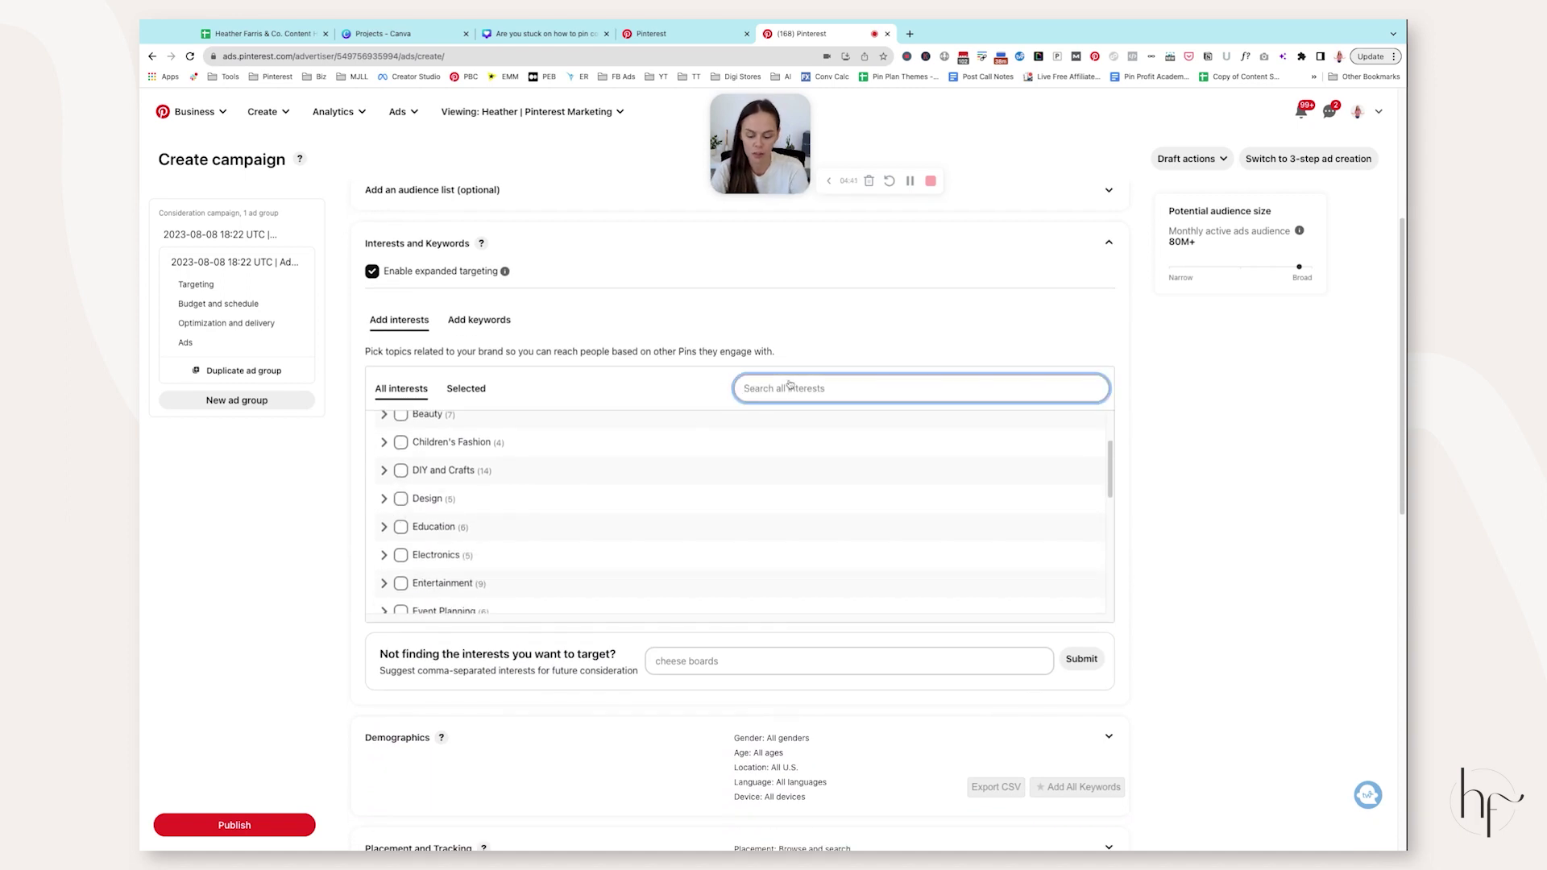
{"action": "type", "text": "business marketing"}
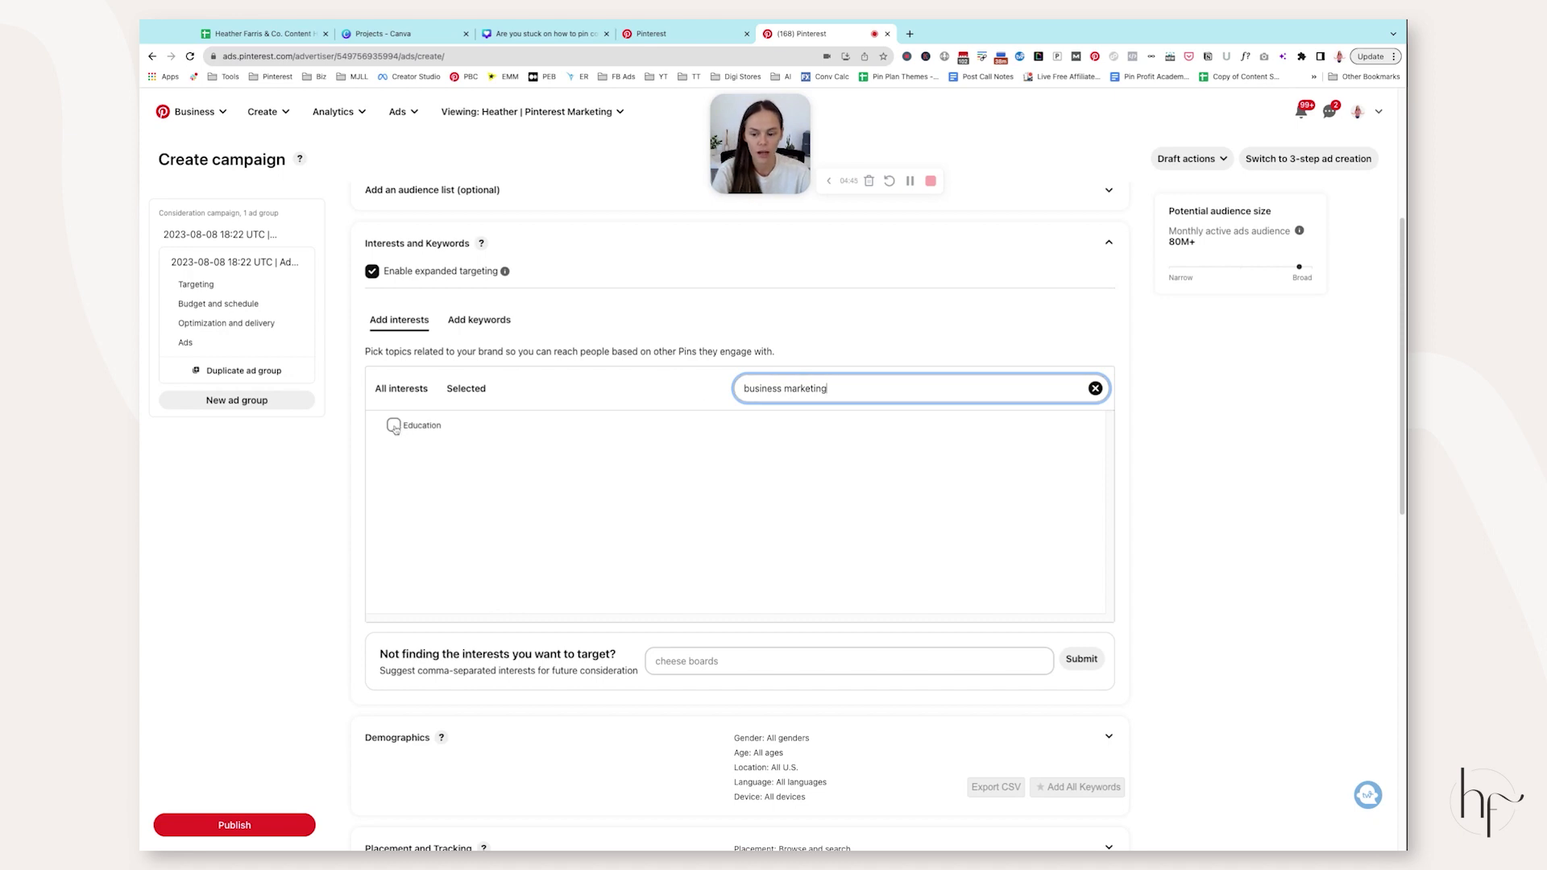
{"action": "left_click", "coordinate": [393, 427]}
{"action": "left_click", "coordinate": [393, 426]}
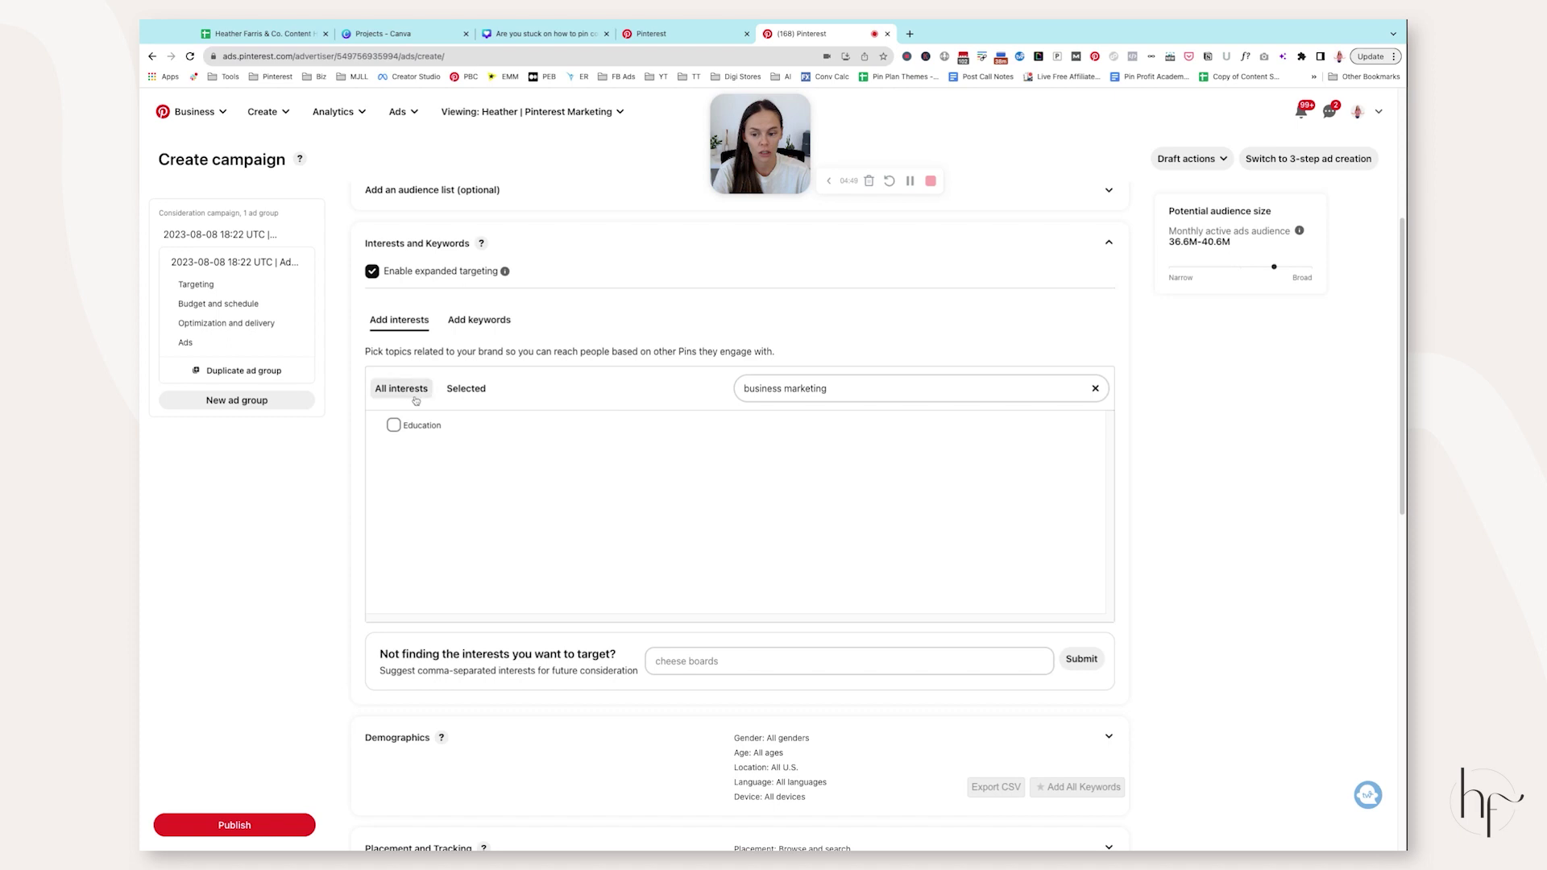
- Browse the full list of ad targeting interests for topics related to the brand
{"action": "left_click", "coordinate": [385, 451]}
{"action": "left_click", "coordinate": [399, 474]}
{"action": "scroll", "coordinate": [471, 460], "scroll_direction": "down", "scroll_amount": 2}
{"action": "left_click", "coordinate": [399, 497]}
{"action": "scroll", "coordinate": [524, 512], "scroll_direction": "down", "scroll_amount": 5}
{"action": "scroll", "coordinate": [504, 536], "scroll_direction": "down", "scroll_amount": 3}
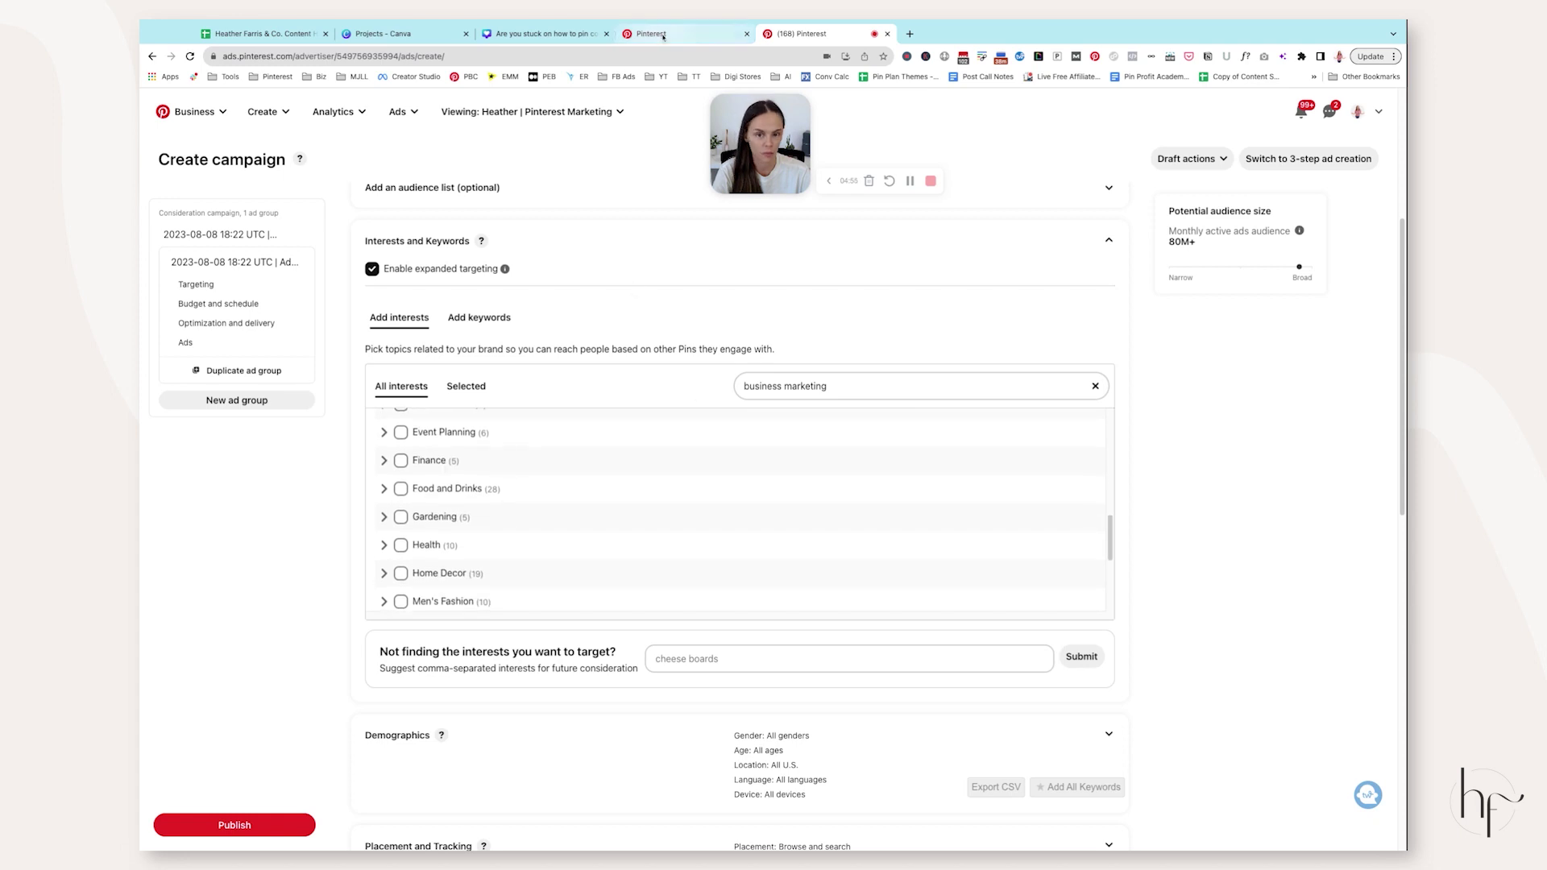
- Return to the pin draft and add "business marketing" as a tagged topic
{"action": "left_click", "coordinate": [669, 33]}
{"action": "type", "text": "business marketing"}
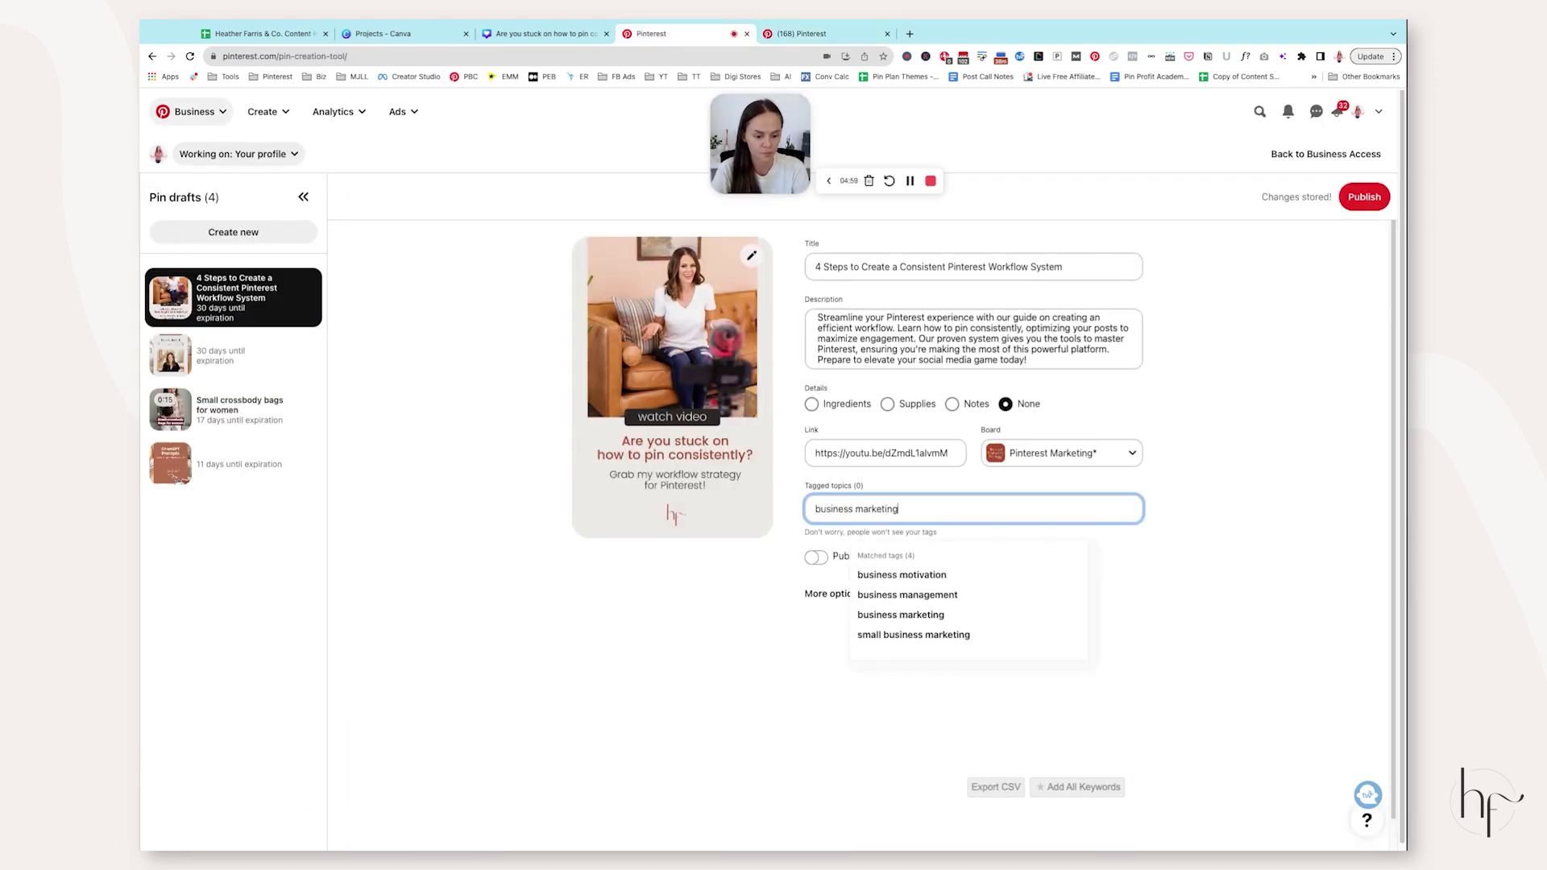
{"action": "left_click", "coordinate": [900, 574]}
- Search the tagged topics for "small business" and "business", and add the "business ideas" topic to the pin
{"action": "type", "text": "small business"}
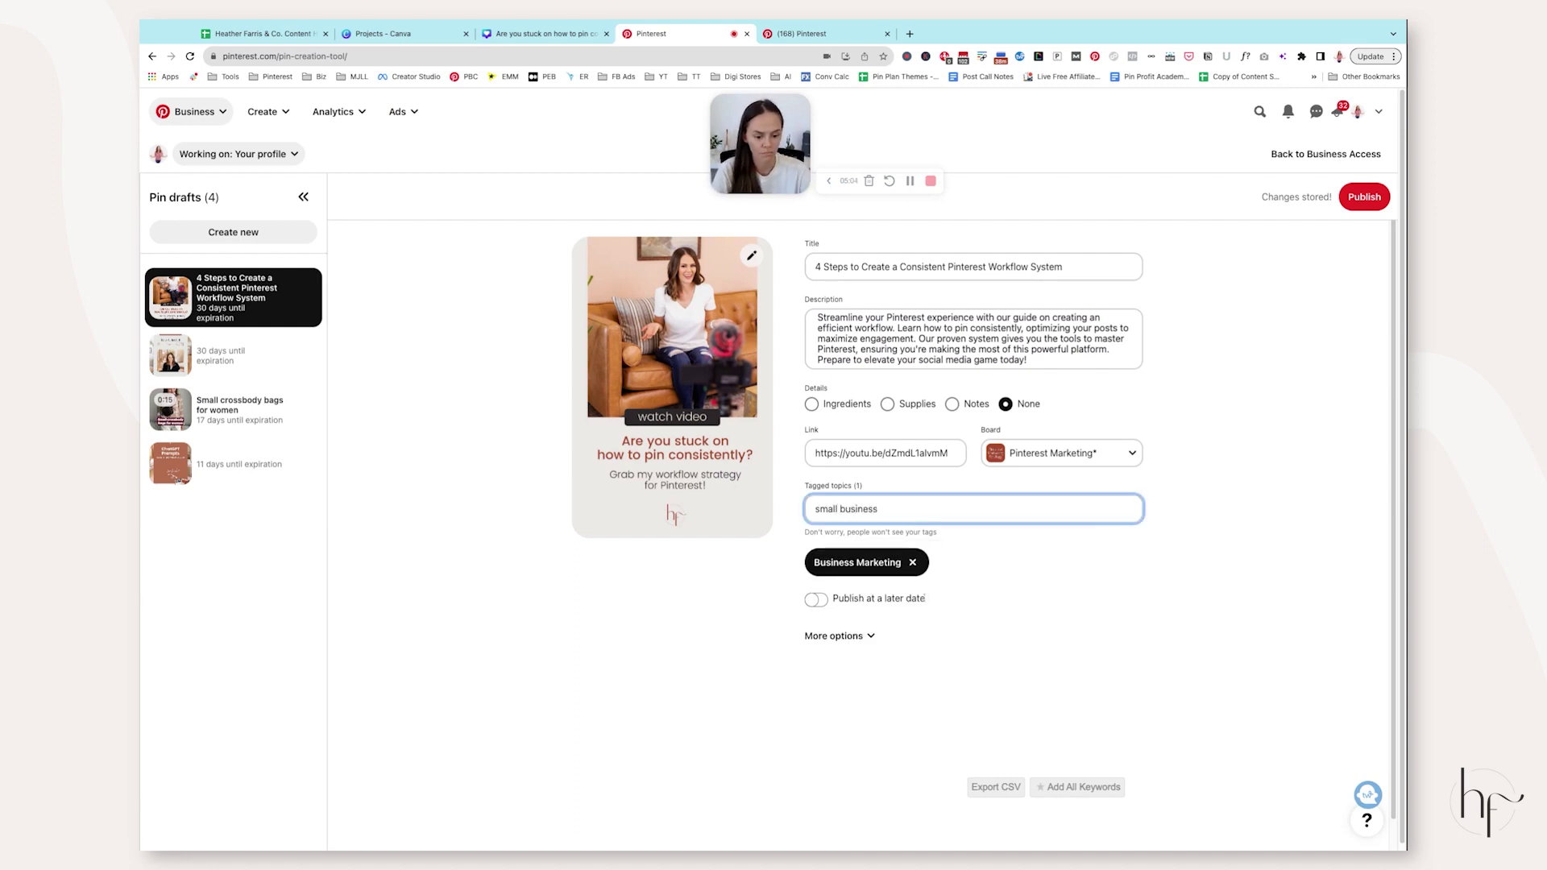
{"action": "triple_click", "coordinate": [905, 508]}
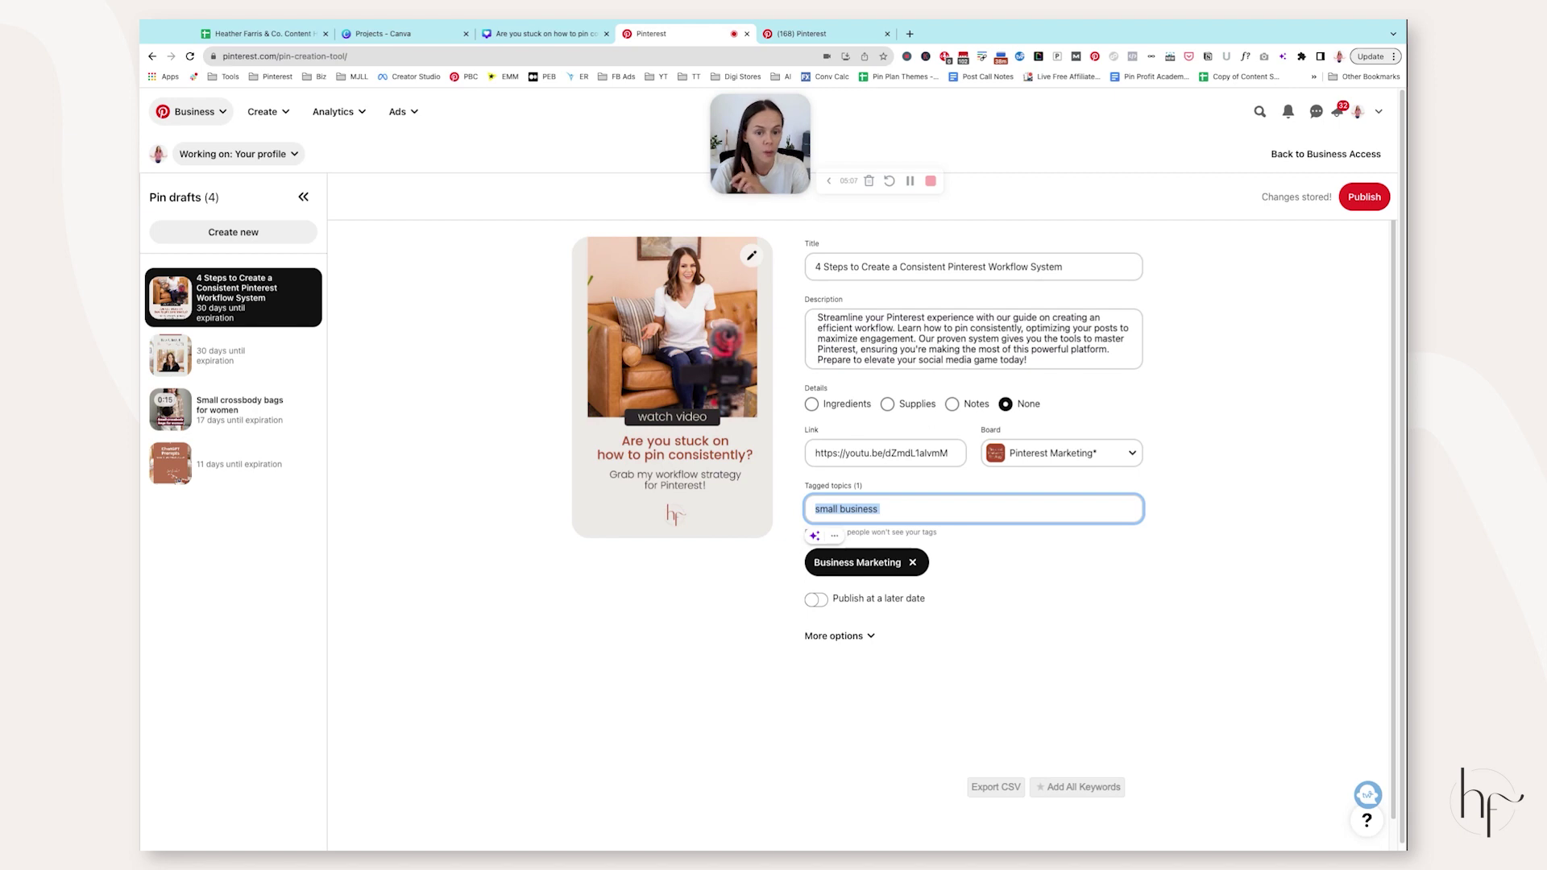
{"action": "type", "text": "business"}
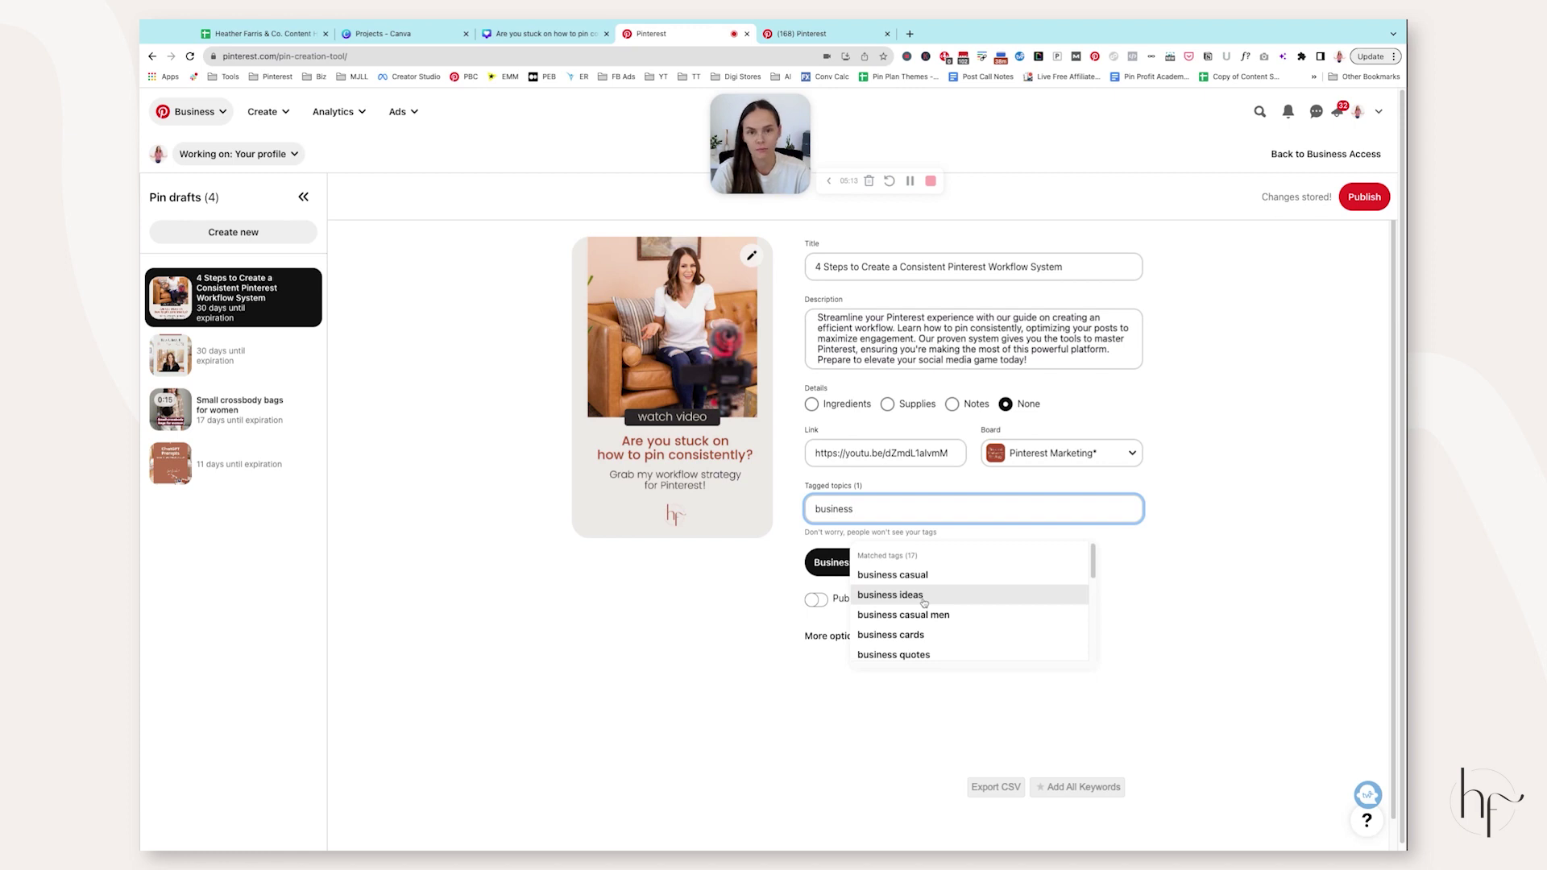
{"action": "left_click", "coordinate": [891, 595]}
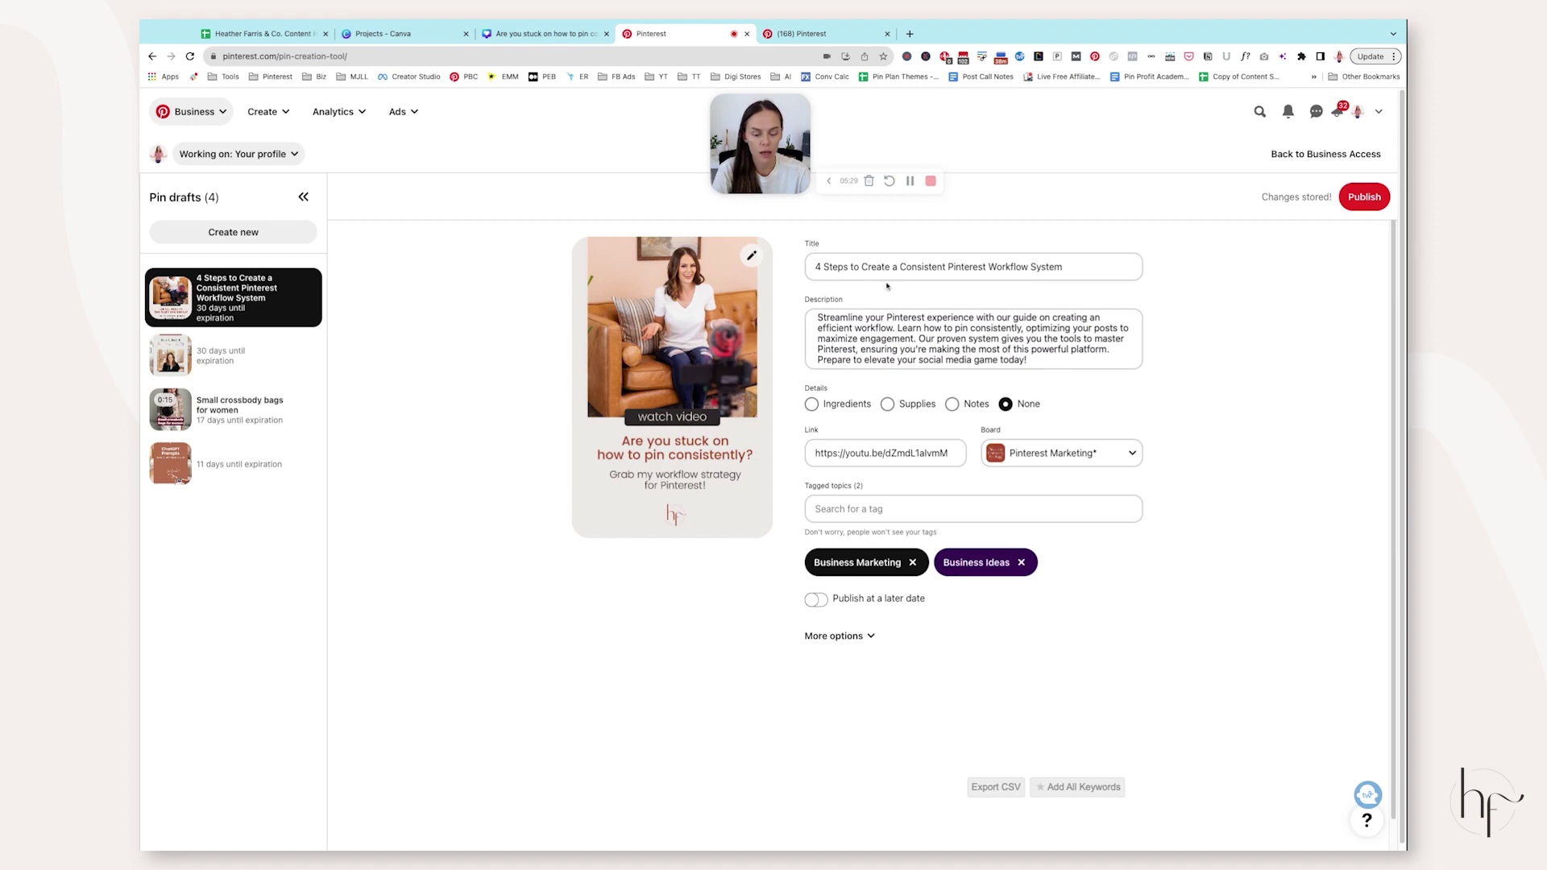
- Review the pin's title, description and link against the text on its image
{"action": "left_click_drag", "start_coordinate": [816, 267], "coordinate": [1063, 266]}
{"action": "left_click", "coordinate": [814, 319]}
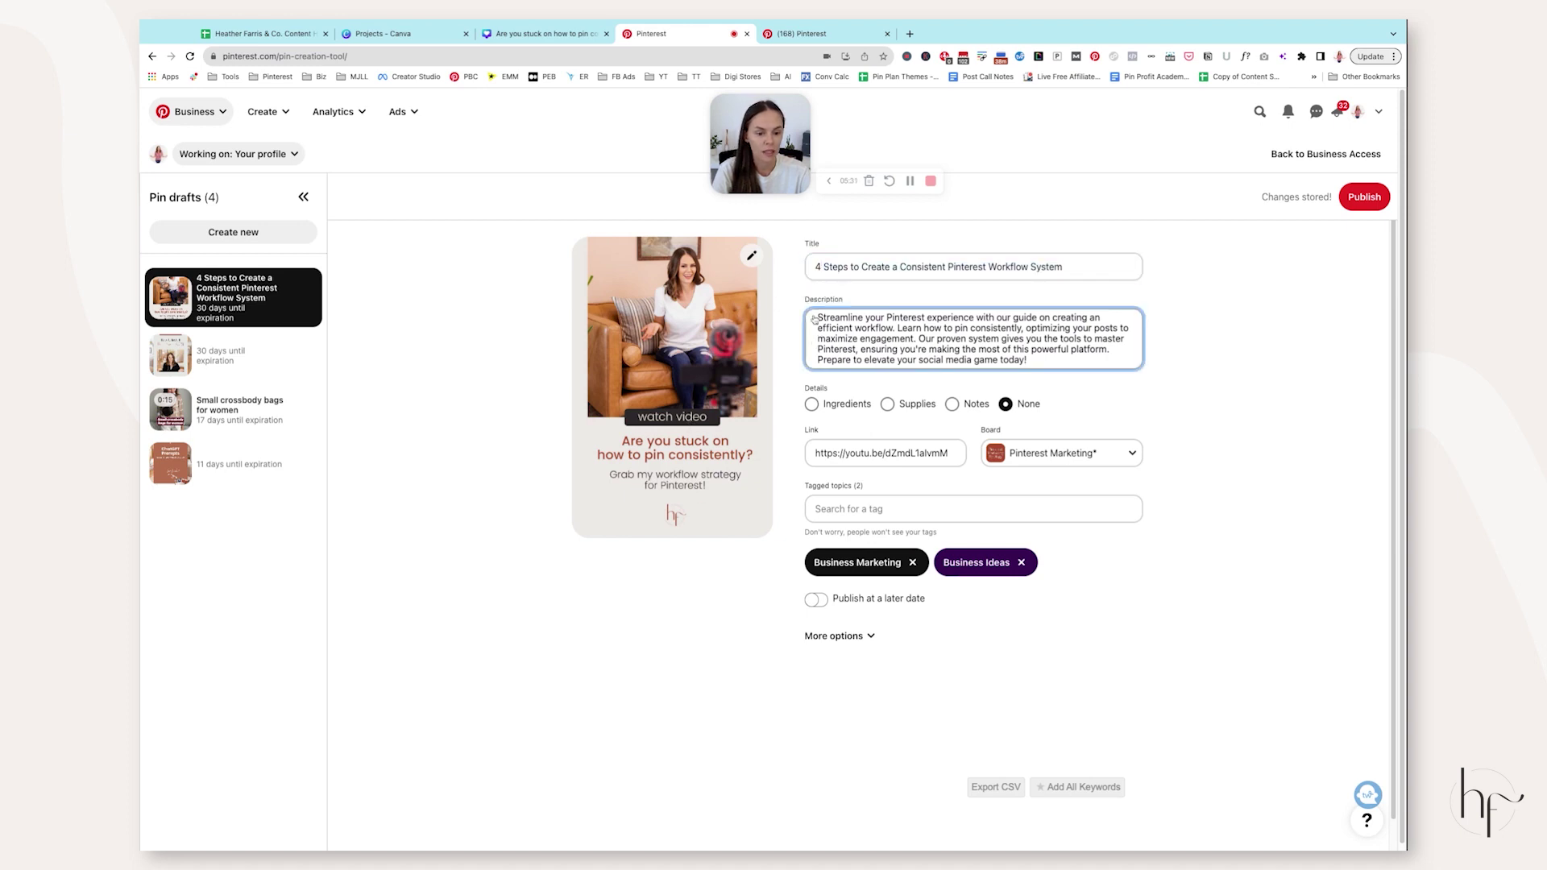
{"action": "left_click", "coordinate": [854, 395]}
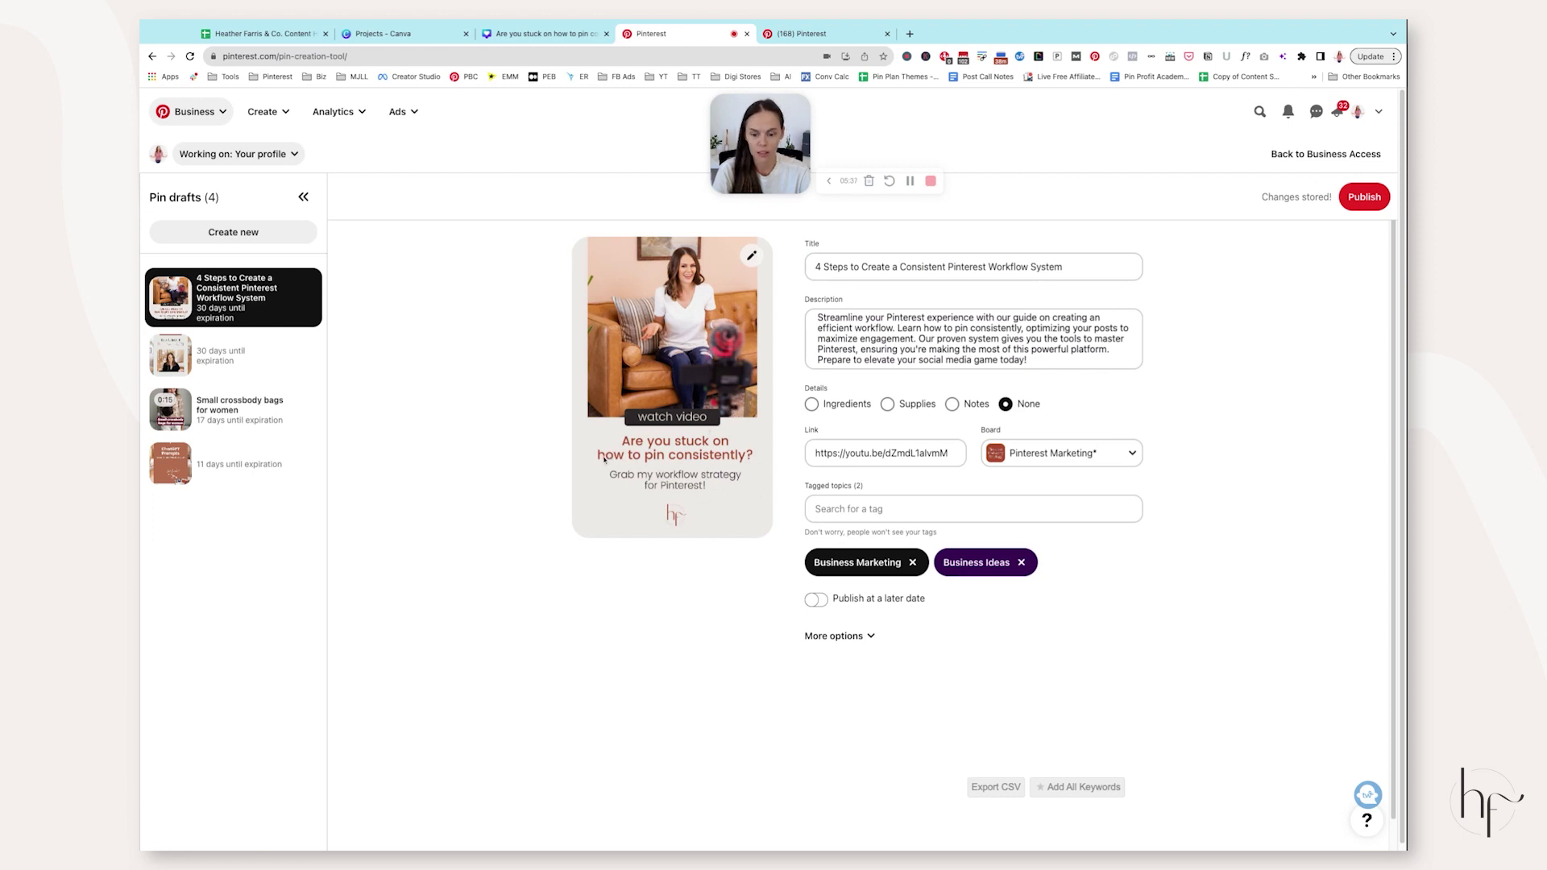
{"action": "left_click", "coordinate": [827, 267]}
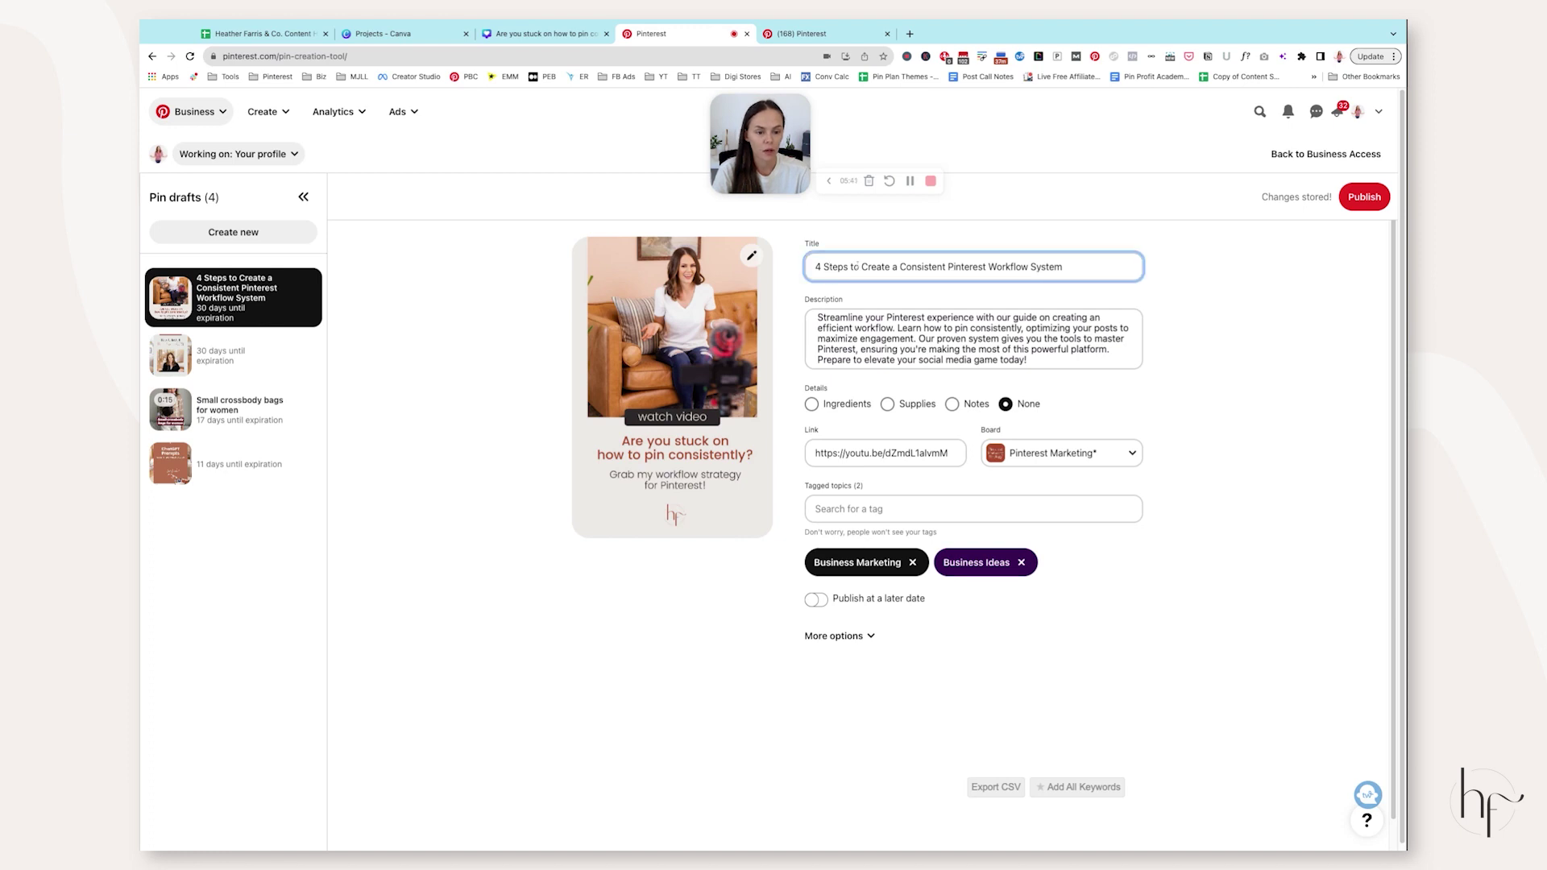
{"action": "left_click_drag", "start_coordinate": [863, 267], "coordinate": [1063, 266]}
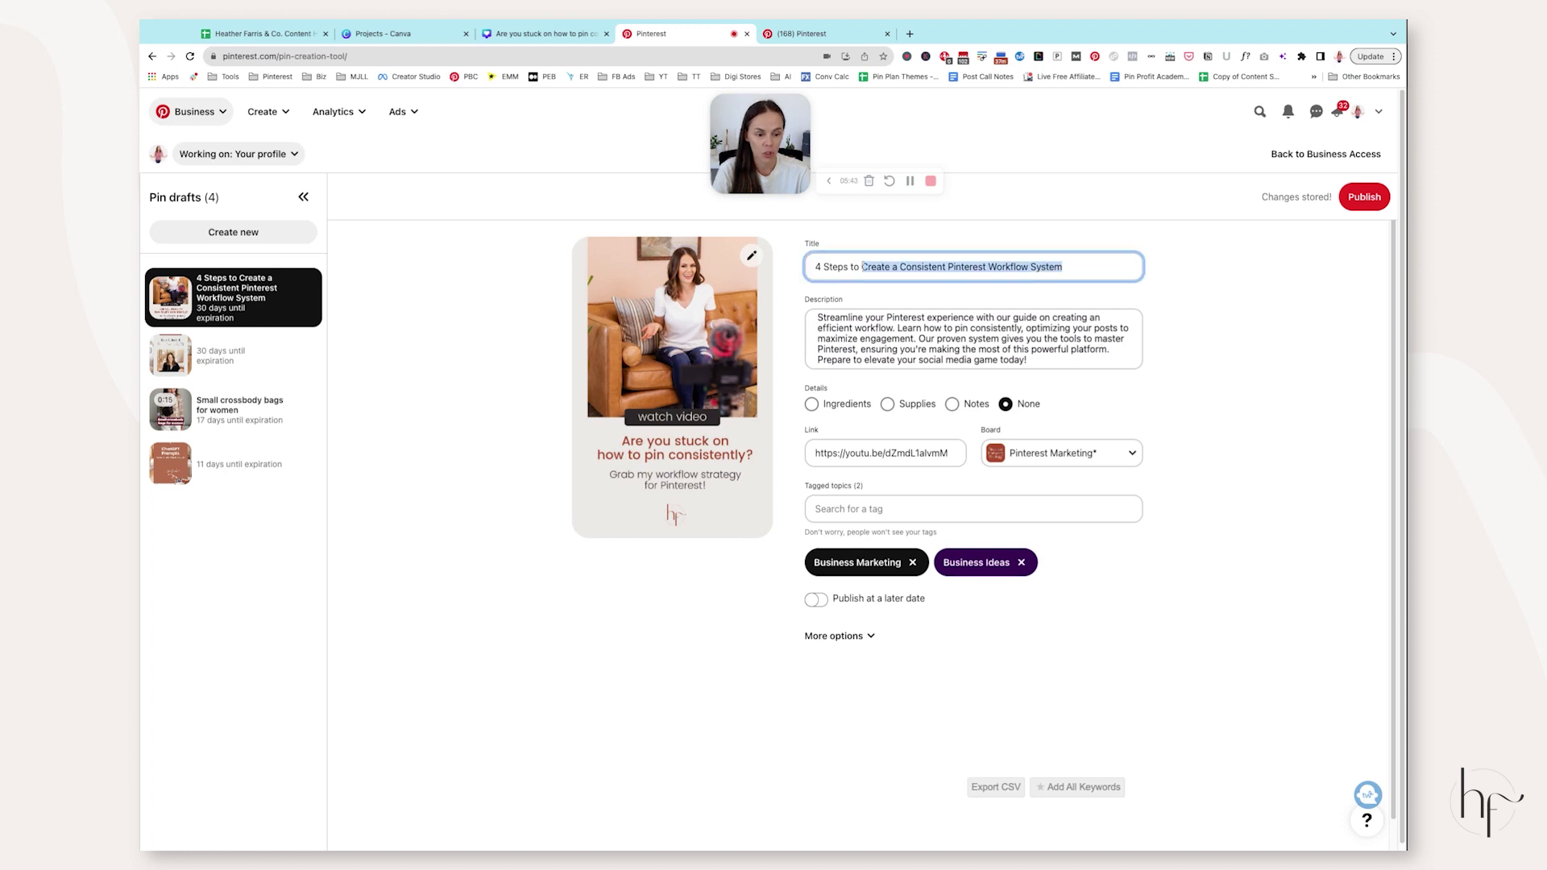
{"action": "key", "text": "Tab"}
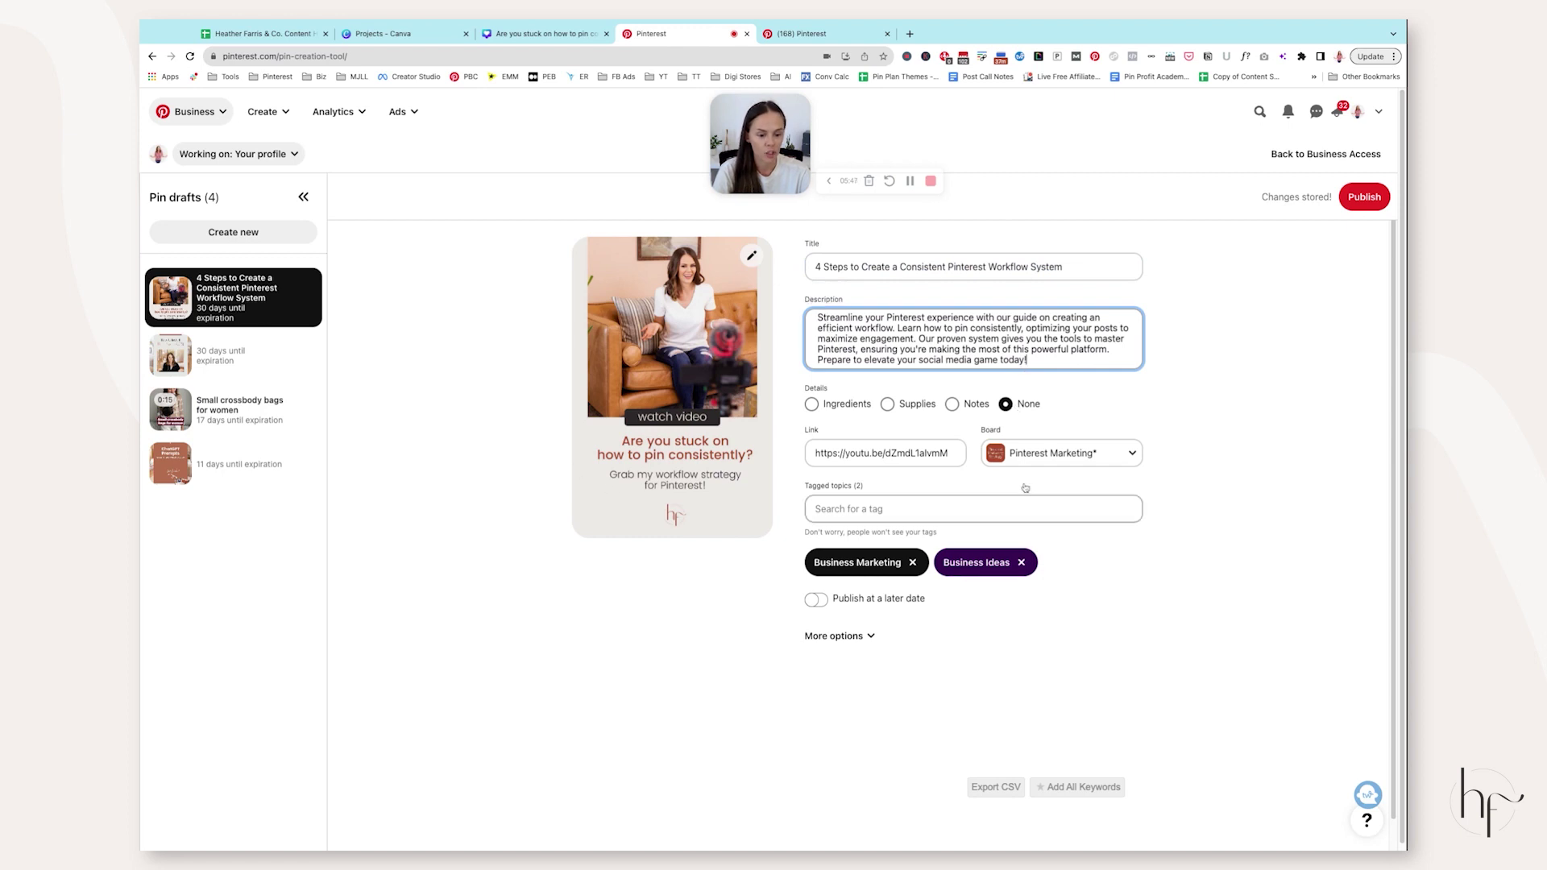
{"action": "triple_click", "coordinate": [894, 458]}
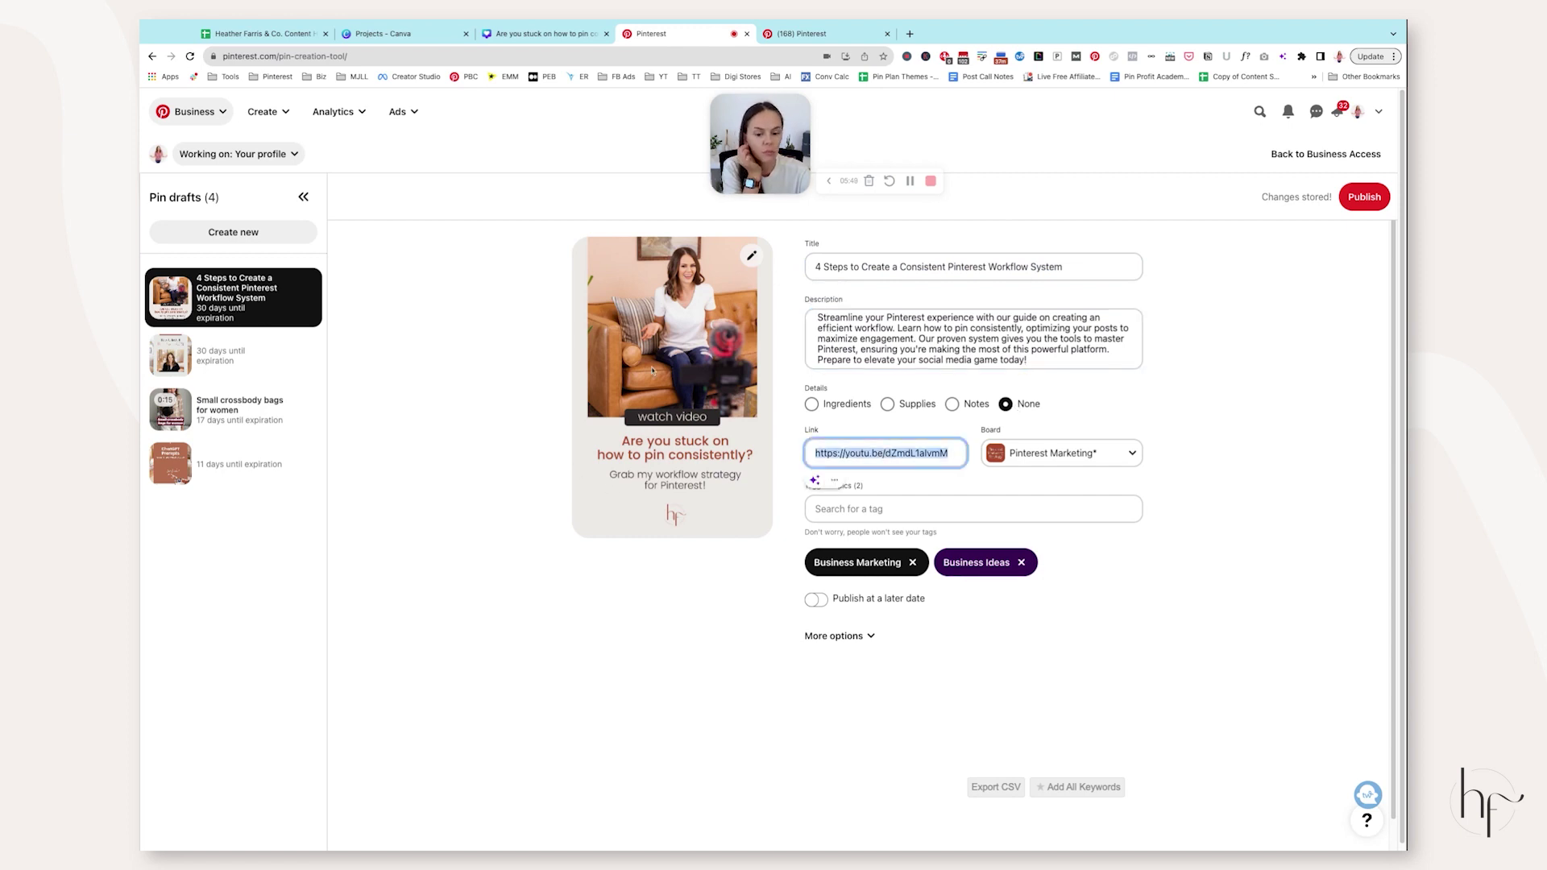
{"action": "left_click", "coordinate": [1189, 430]}
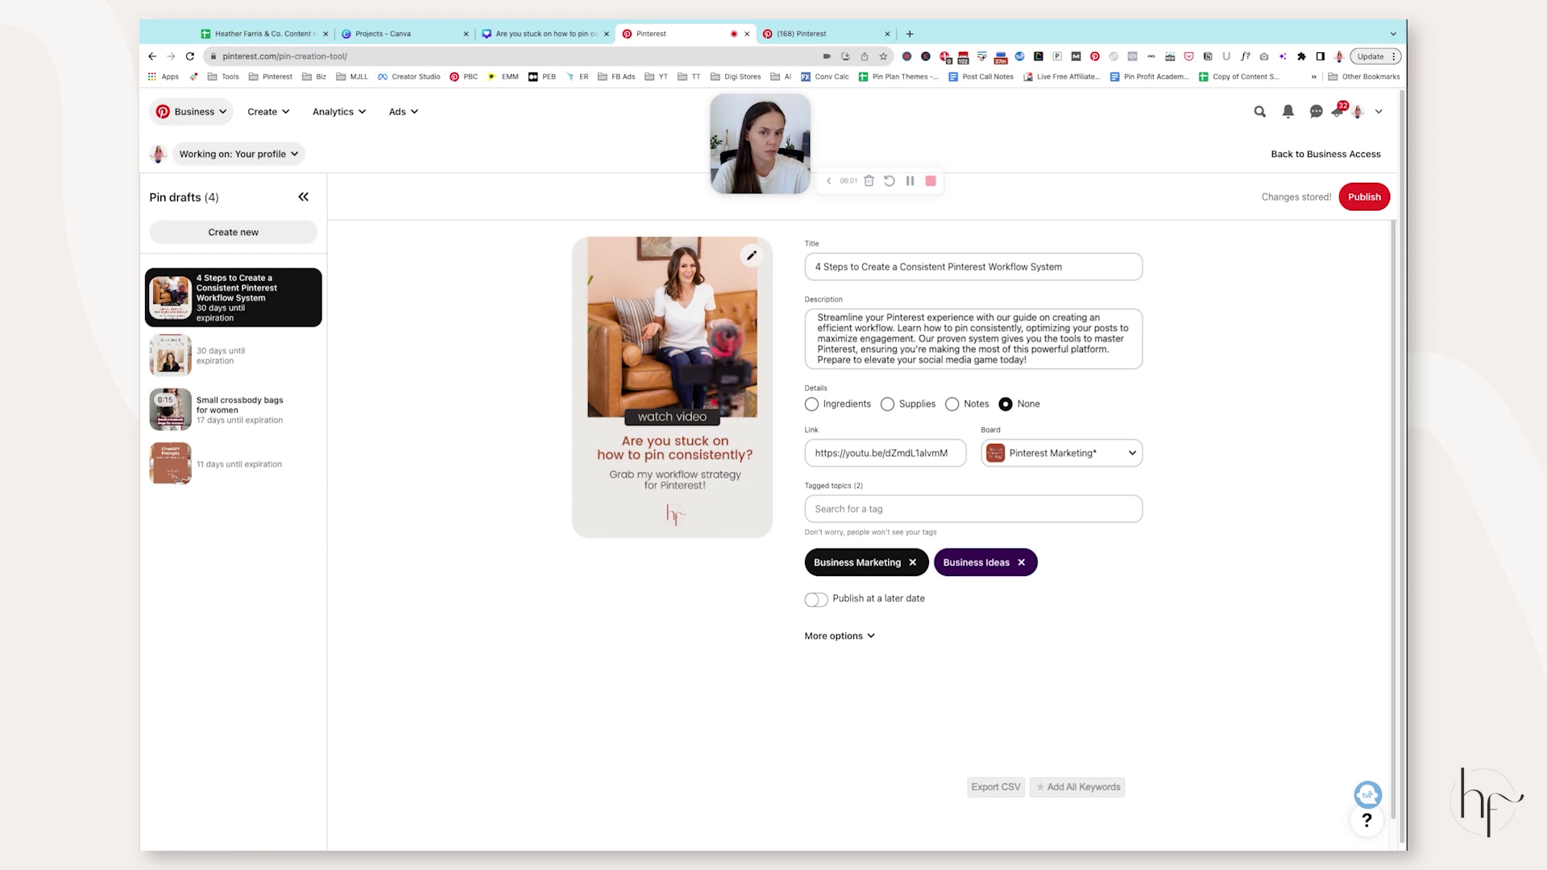
- Set the pin to publish at a later date, on 08/08/2023 at 04:00 PM
{"action": "left_click", "coordinate": [816, 601]}
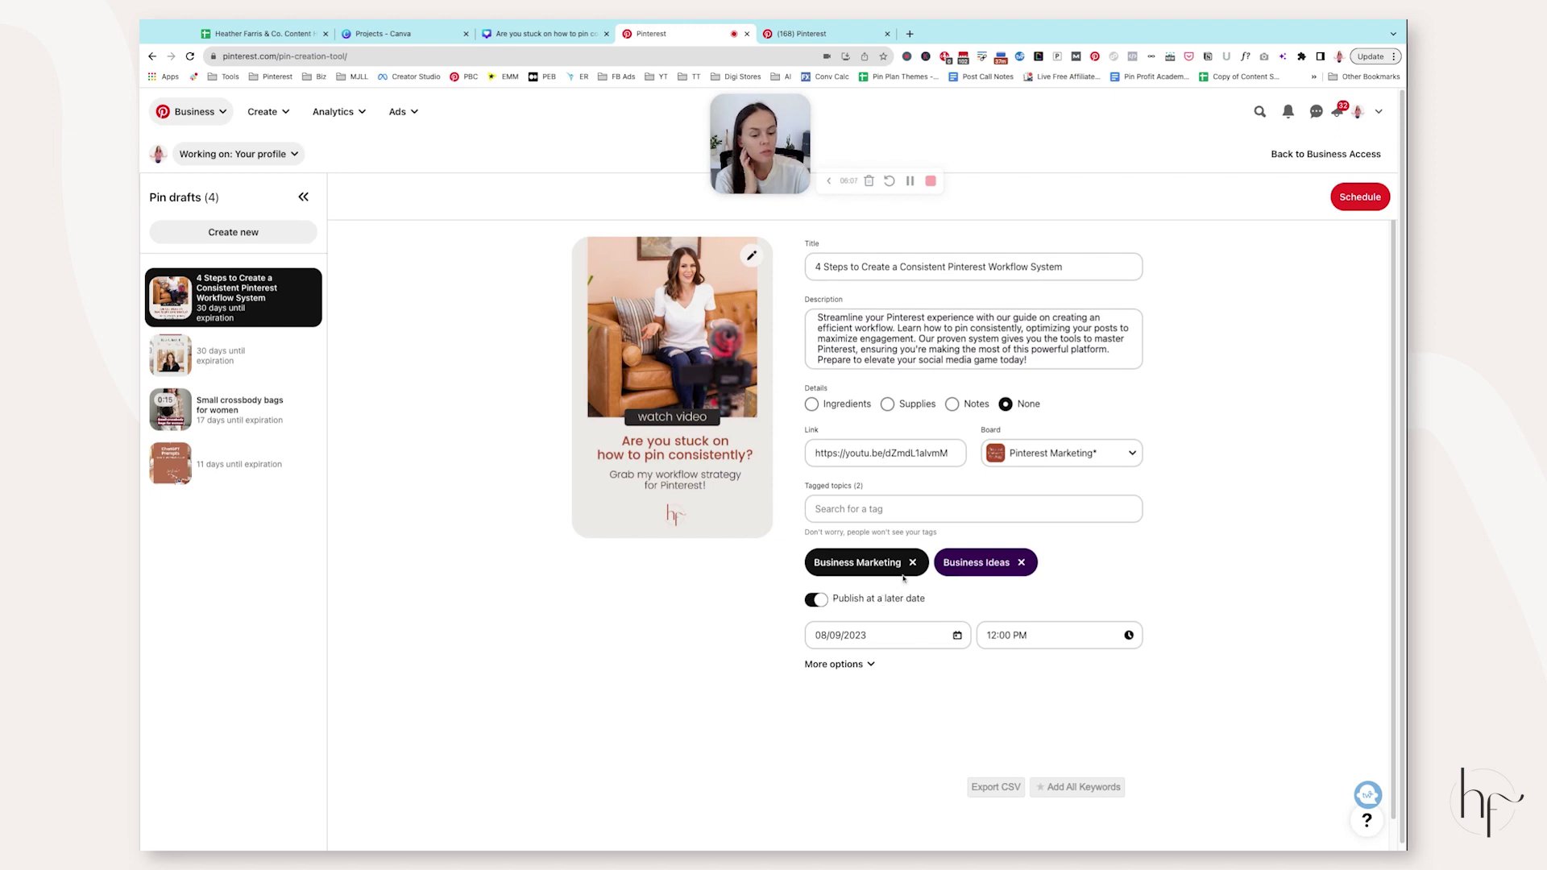
{"action": "scroll", "coordinate": [903, 577], "scroll_direction": "down", "scroll_amount": 1}
{"action": "left_click", "coordinate": [886, 598]}
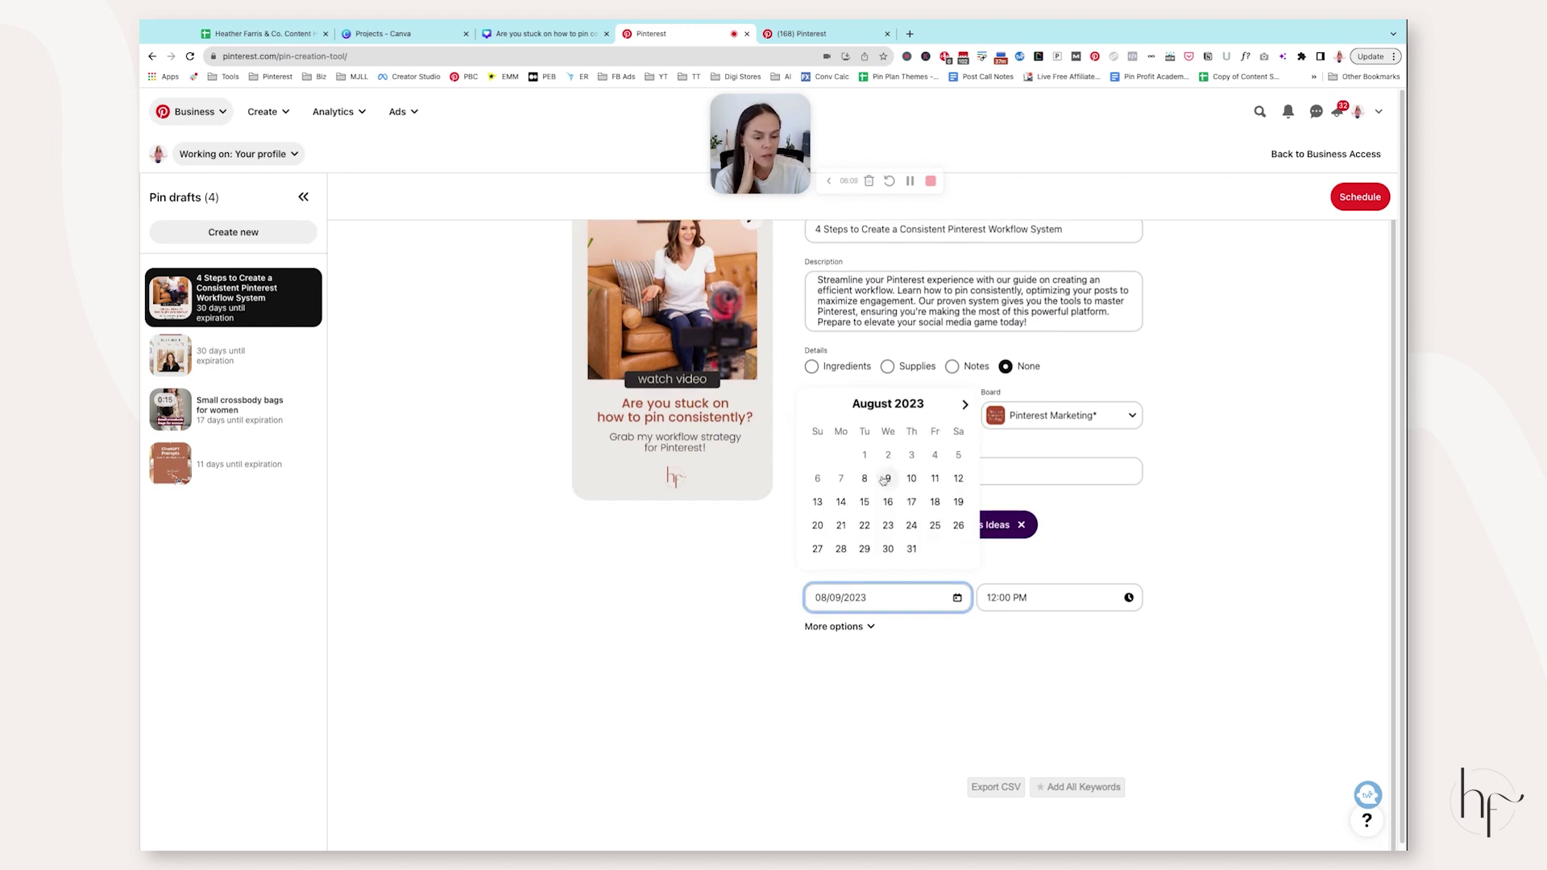
{"action": "left_click", "coordinate": [885, 479]}
{"action": "left_click", "coordinate": [1036, 598]}
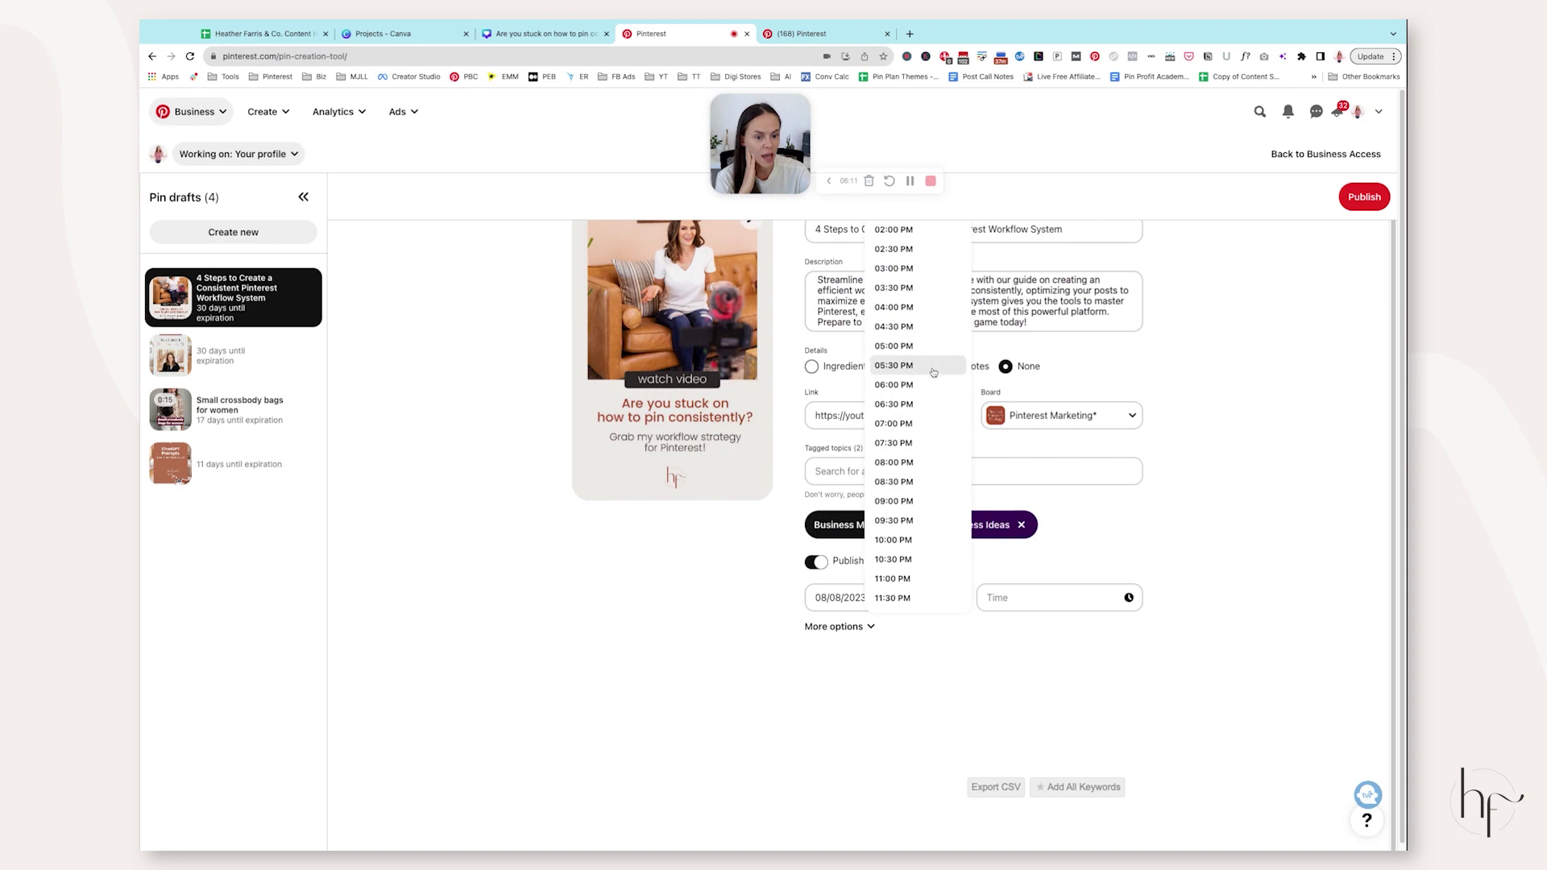
{"action": "scroll", "coordinate": [987, 367], "scroll_direction": "up", "scroll_amount": 1}
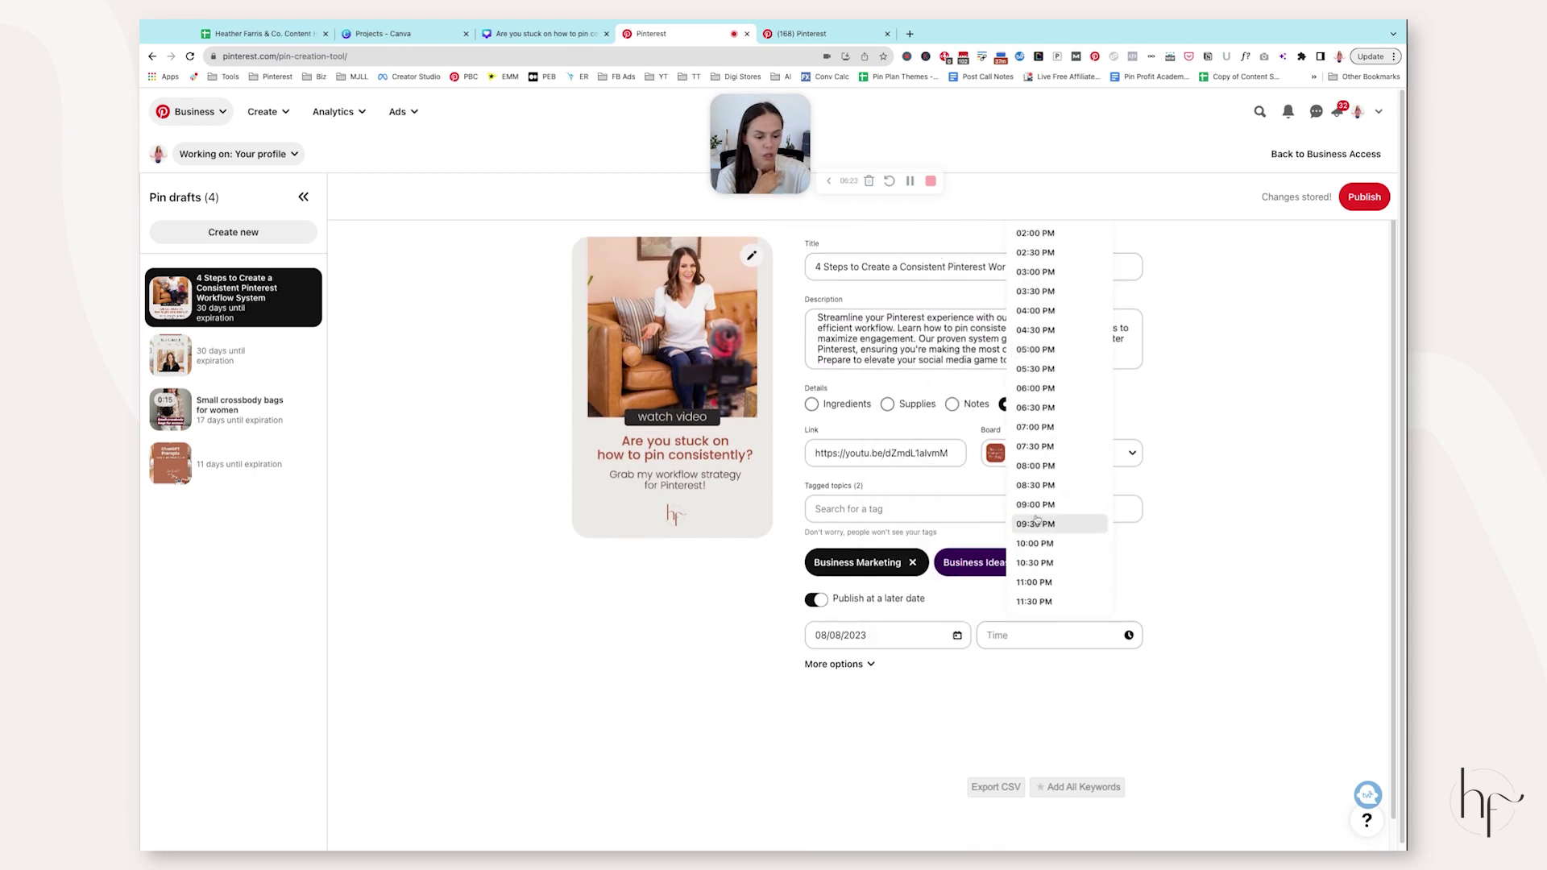
{"action": "left_click", "coordinate": [1048, 311]}
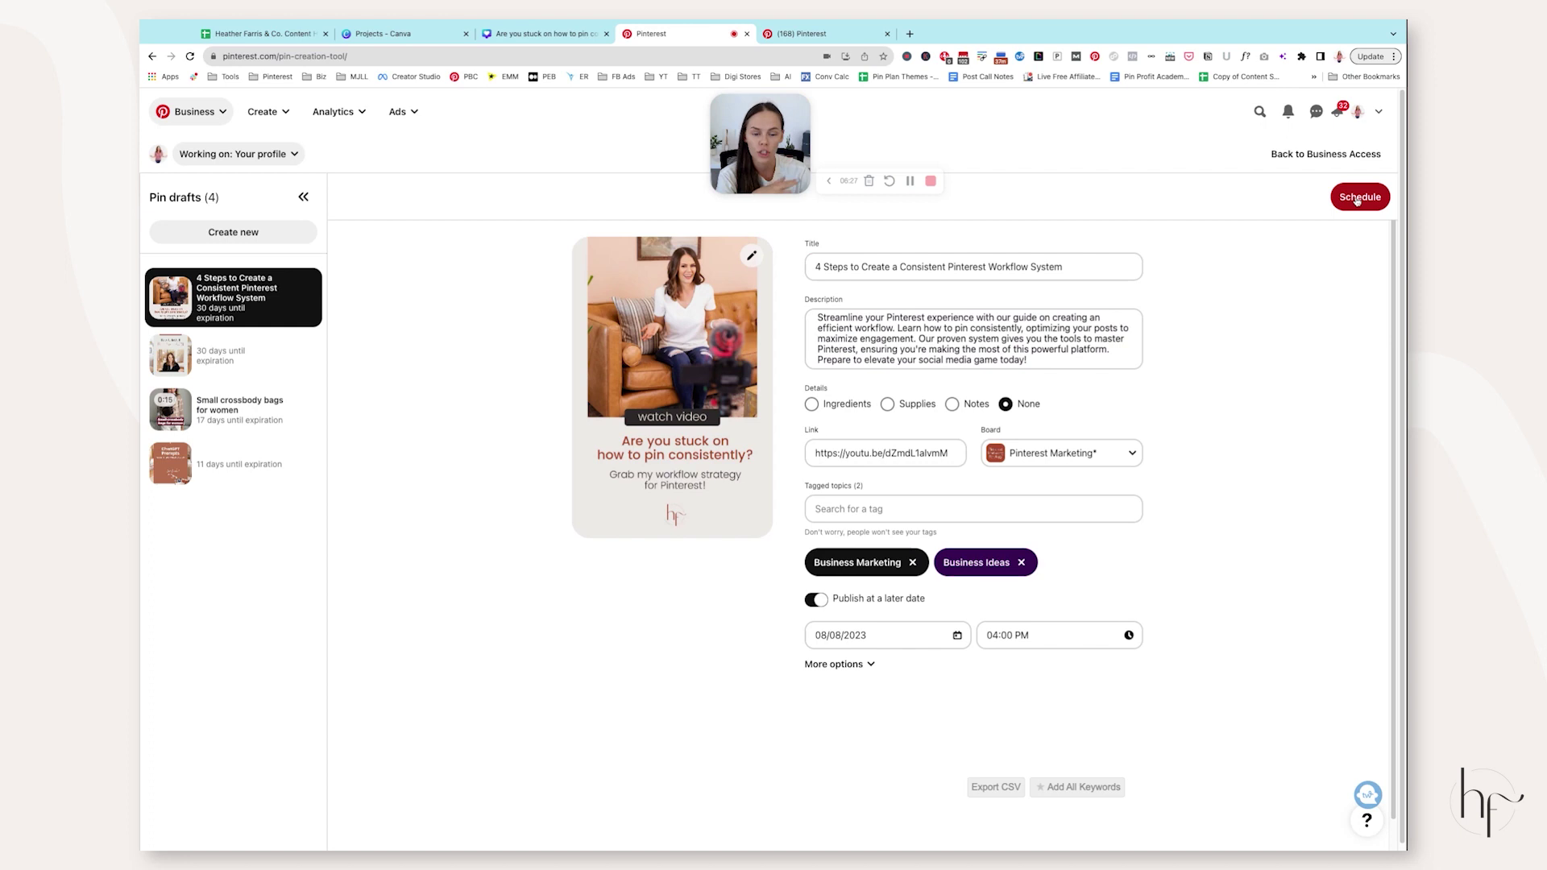
- Create another pin draft from the "Pinterest SEO Explained" image file
{"action": "left_click", "coordinate": [259, 234]}
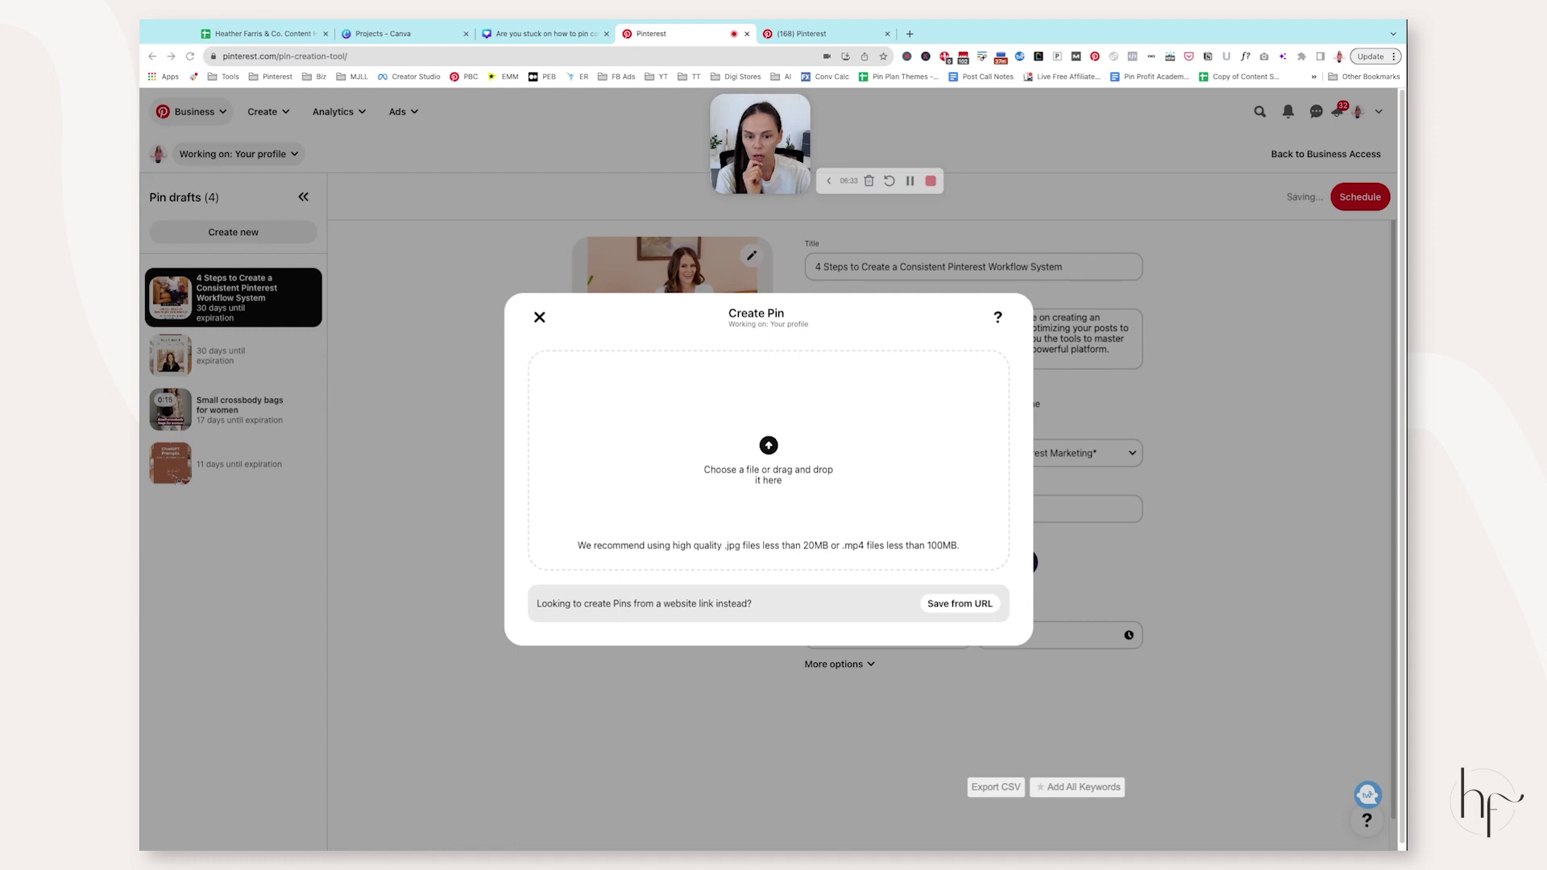
{"action": "left_click_drag", "start_coordinate": [145, 436], "coordinate": [693, 452]}
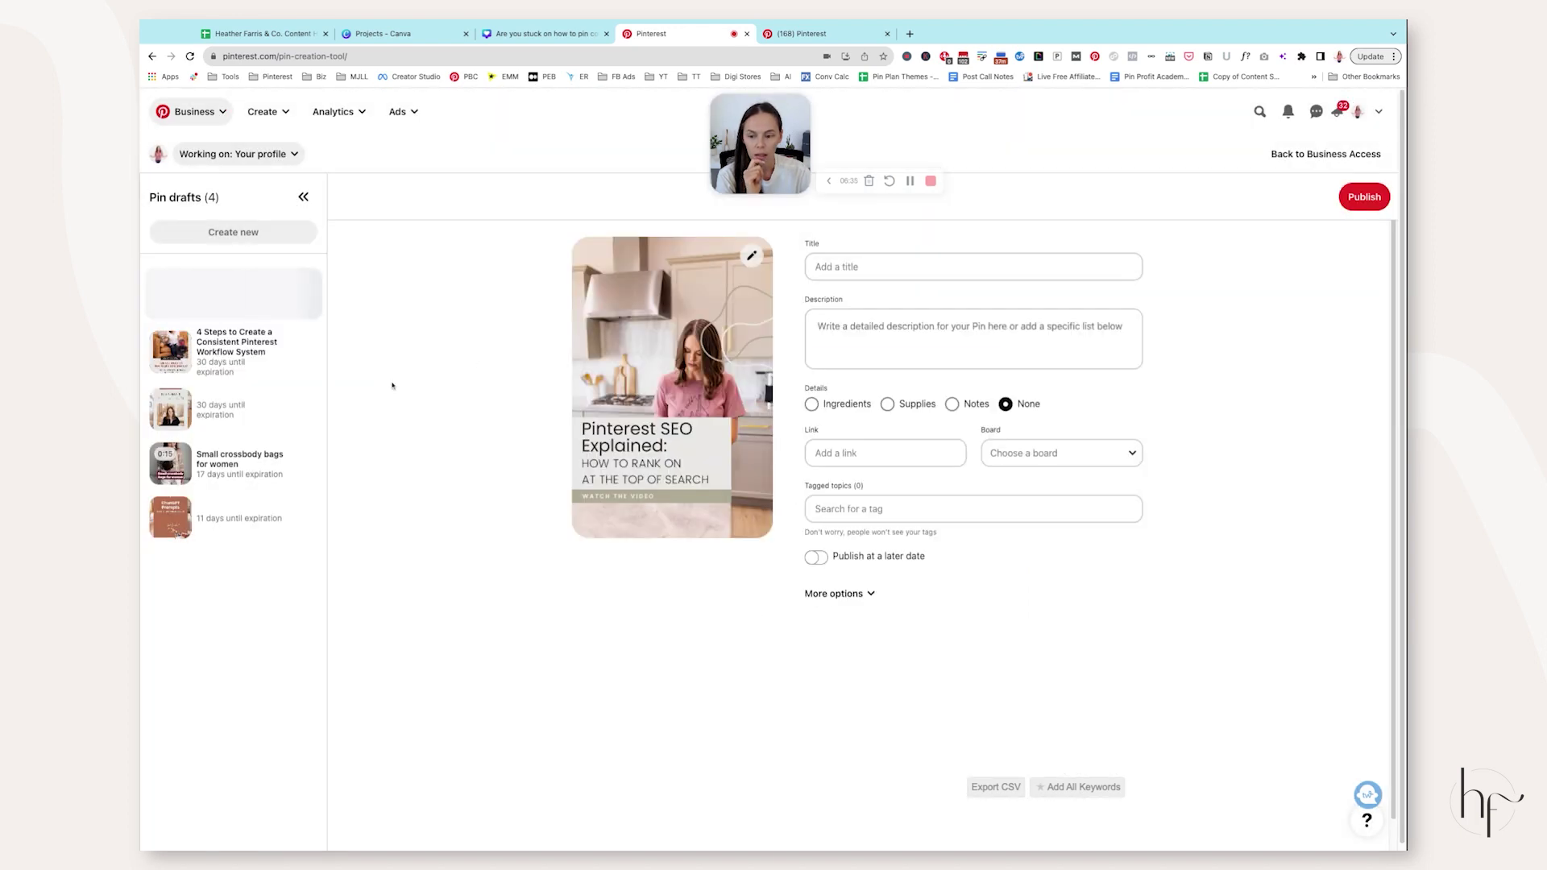
- Reopen the draft "4 Steps to Create a Consistent Pinterest Workflow System" and schedule it for Aug 8 at 04:00 PM
{"action": "left_click", "coordinate": [257, 358]}
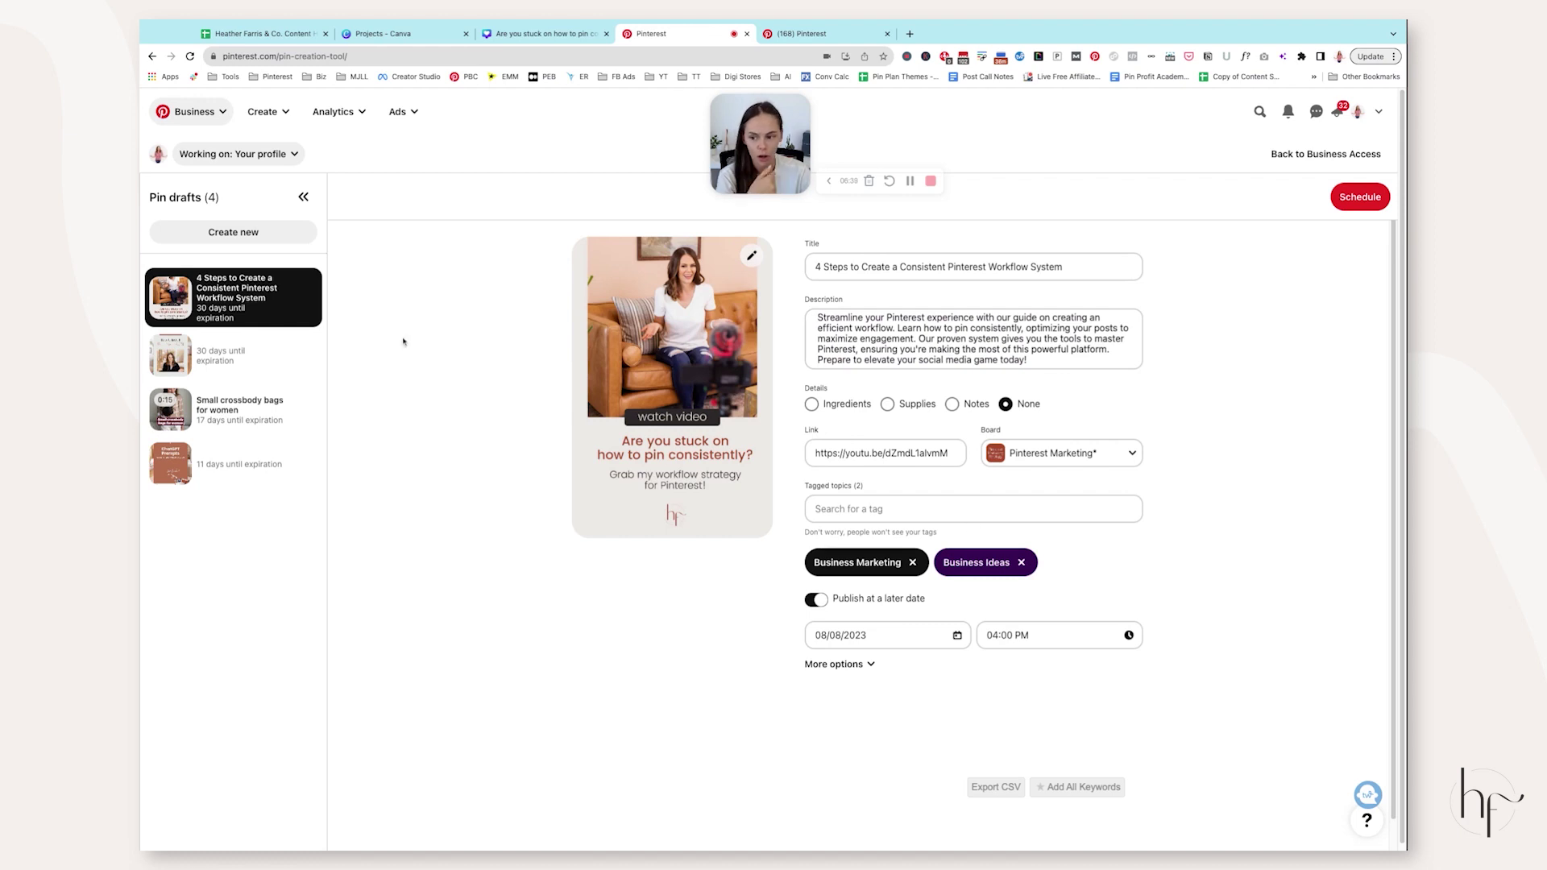
{"action": "left_click", "coordinate": [268, 351]}
{"action": "left_click", "coordinate": [261, 302]}
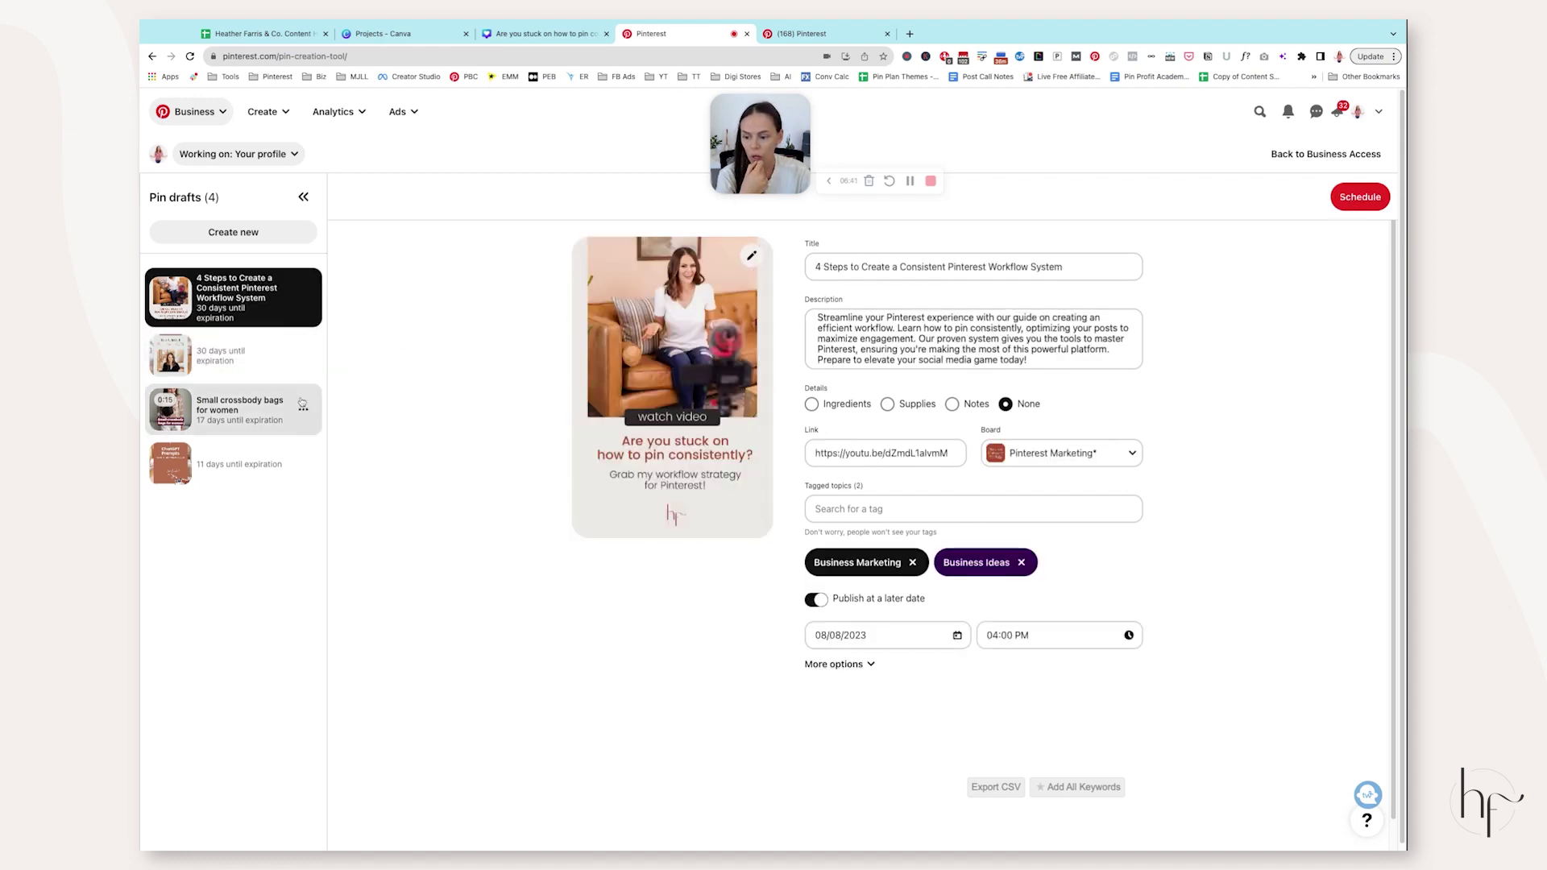
{"action": "left_click", "coordinate": [1360, 197]}
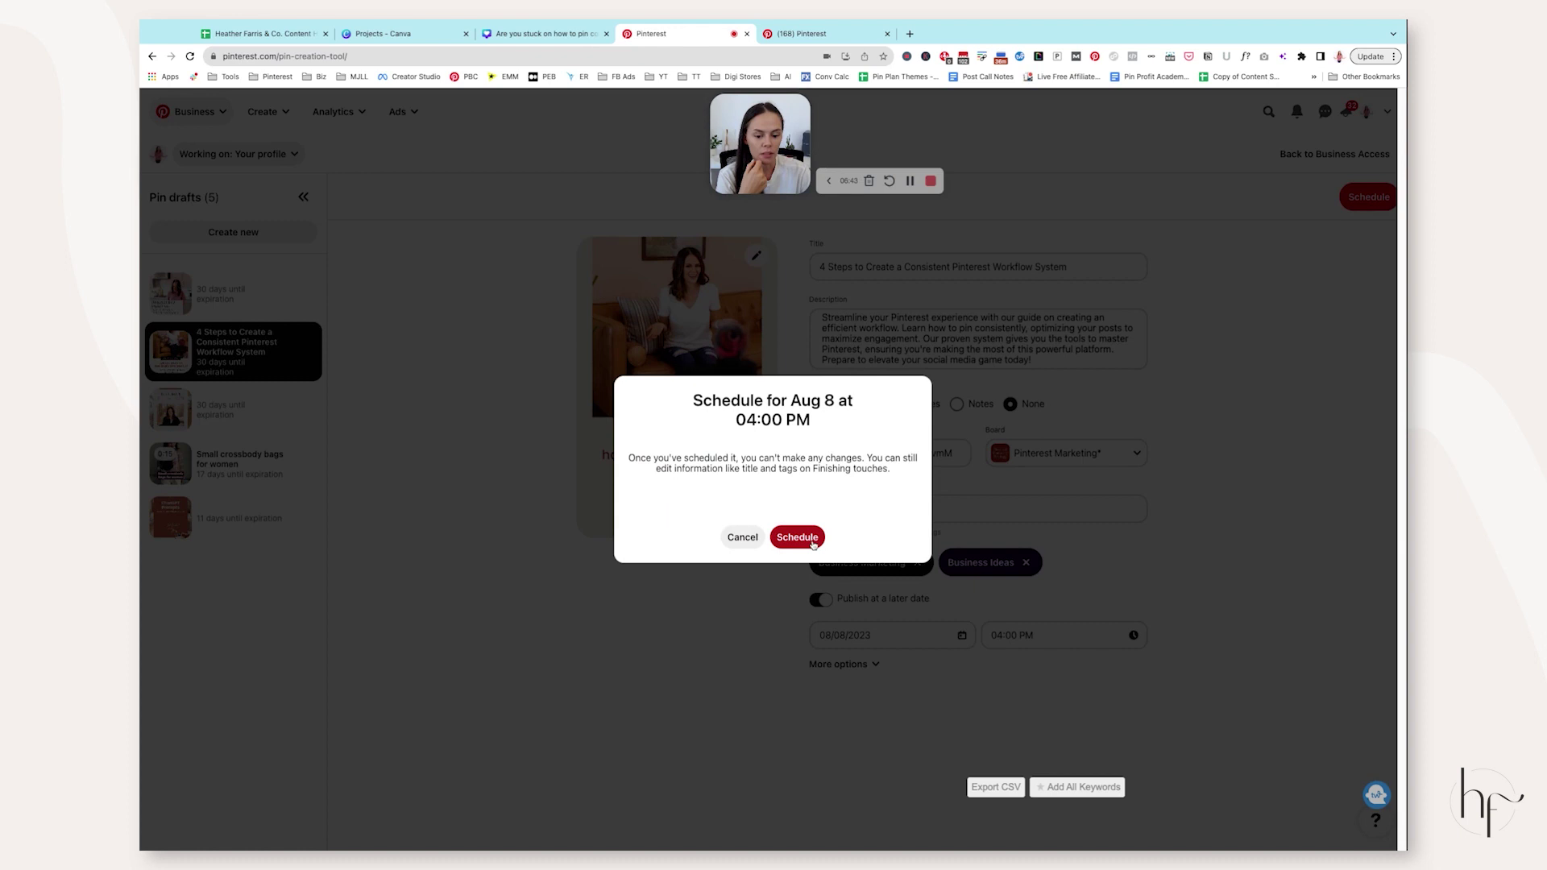
{"action": "left_click", "coordinate": [797, 537]}
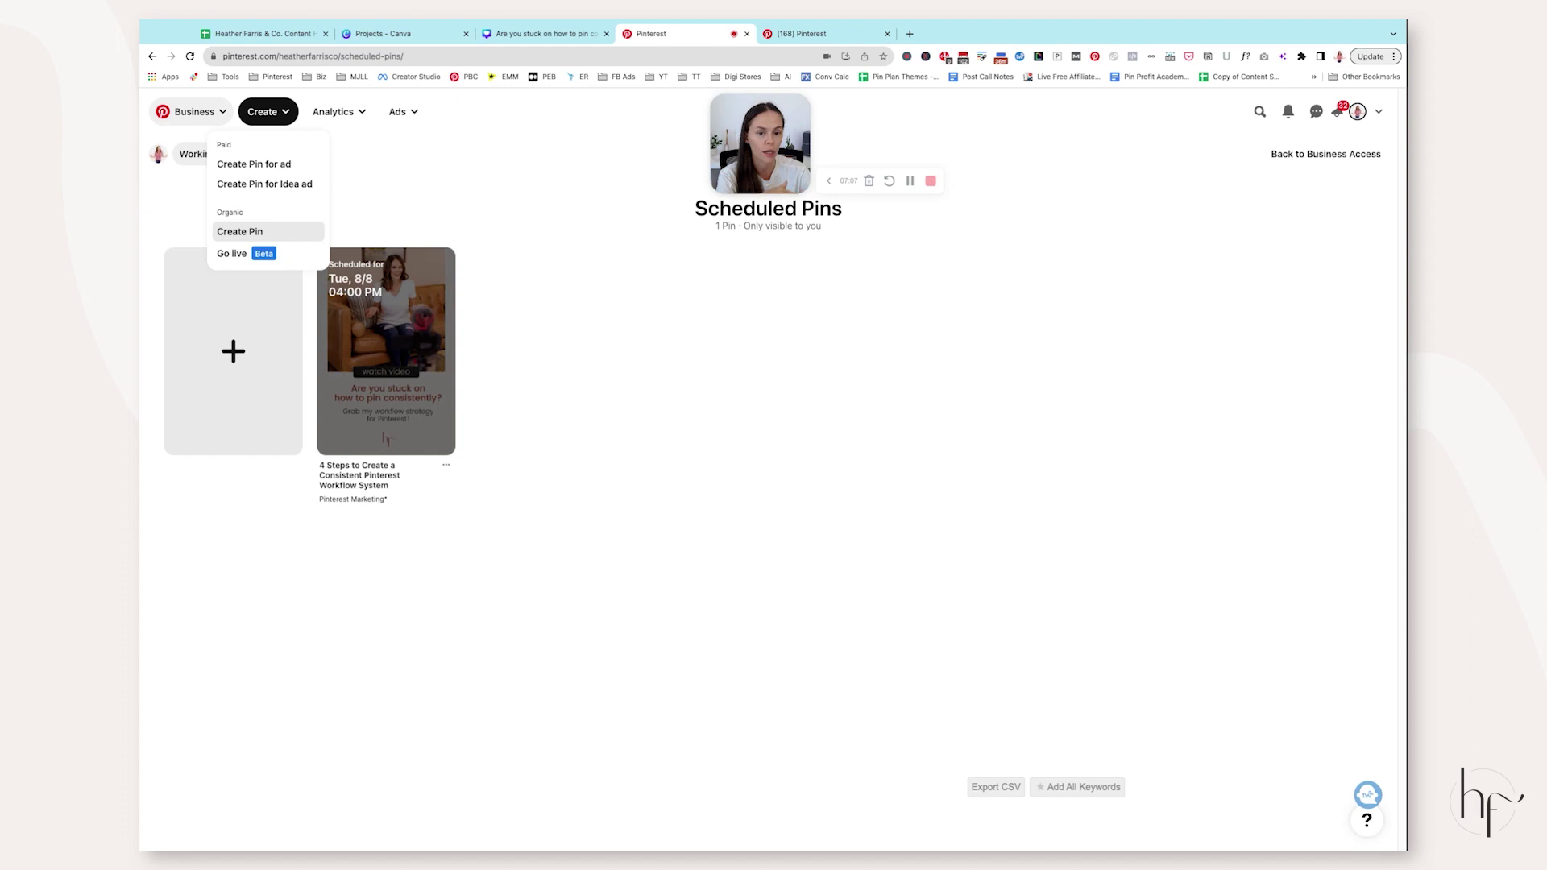
- Return to organic pin creation and open the "Pinterest SEO Explained" draft
{"action": "left_click", "coordinate": [239, 231]}
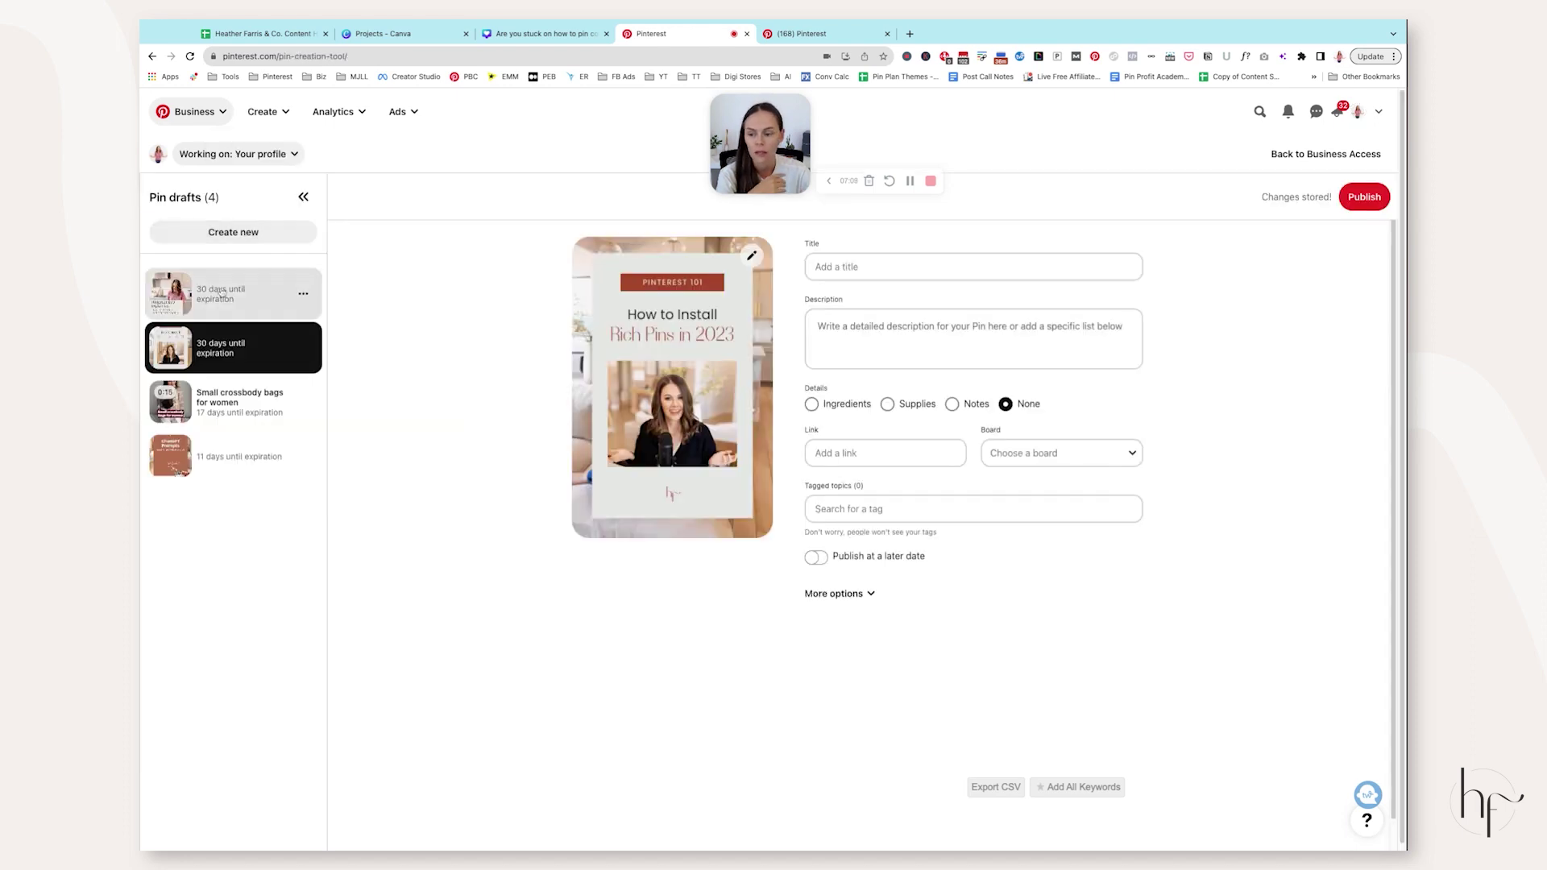
{"action": "left_click", "coordinate": [256, 301]}
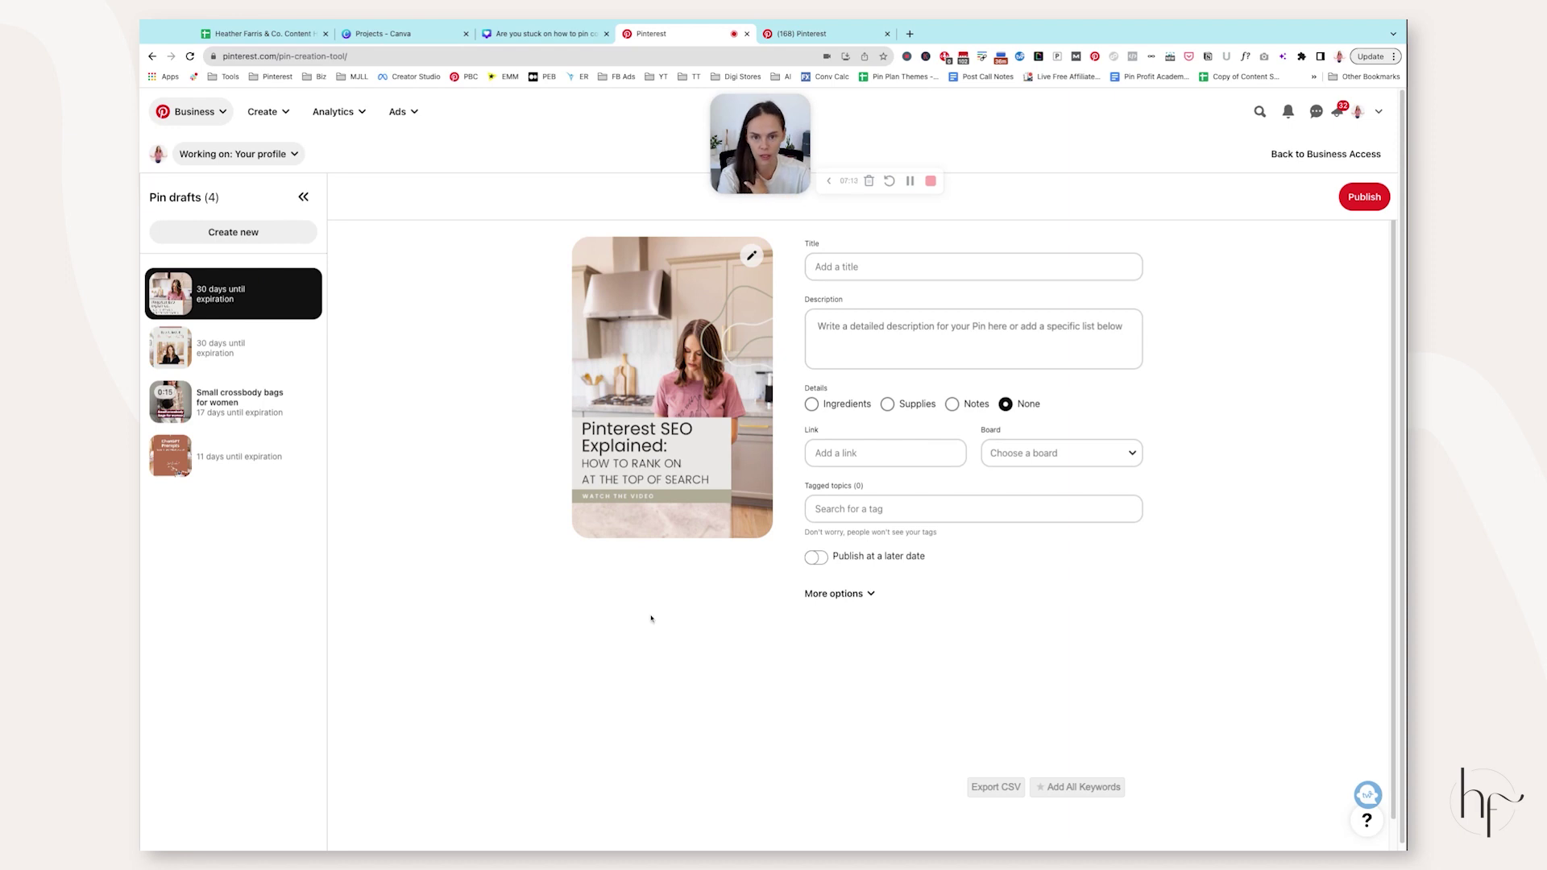
{"action": "mouse_move", "coordinate": [290, 280]}
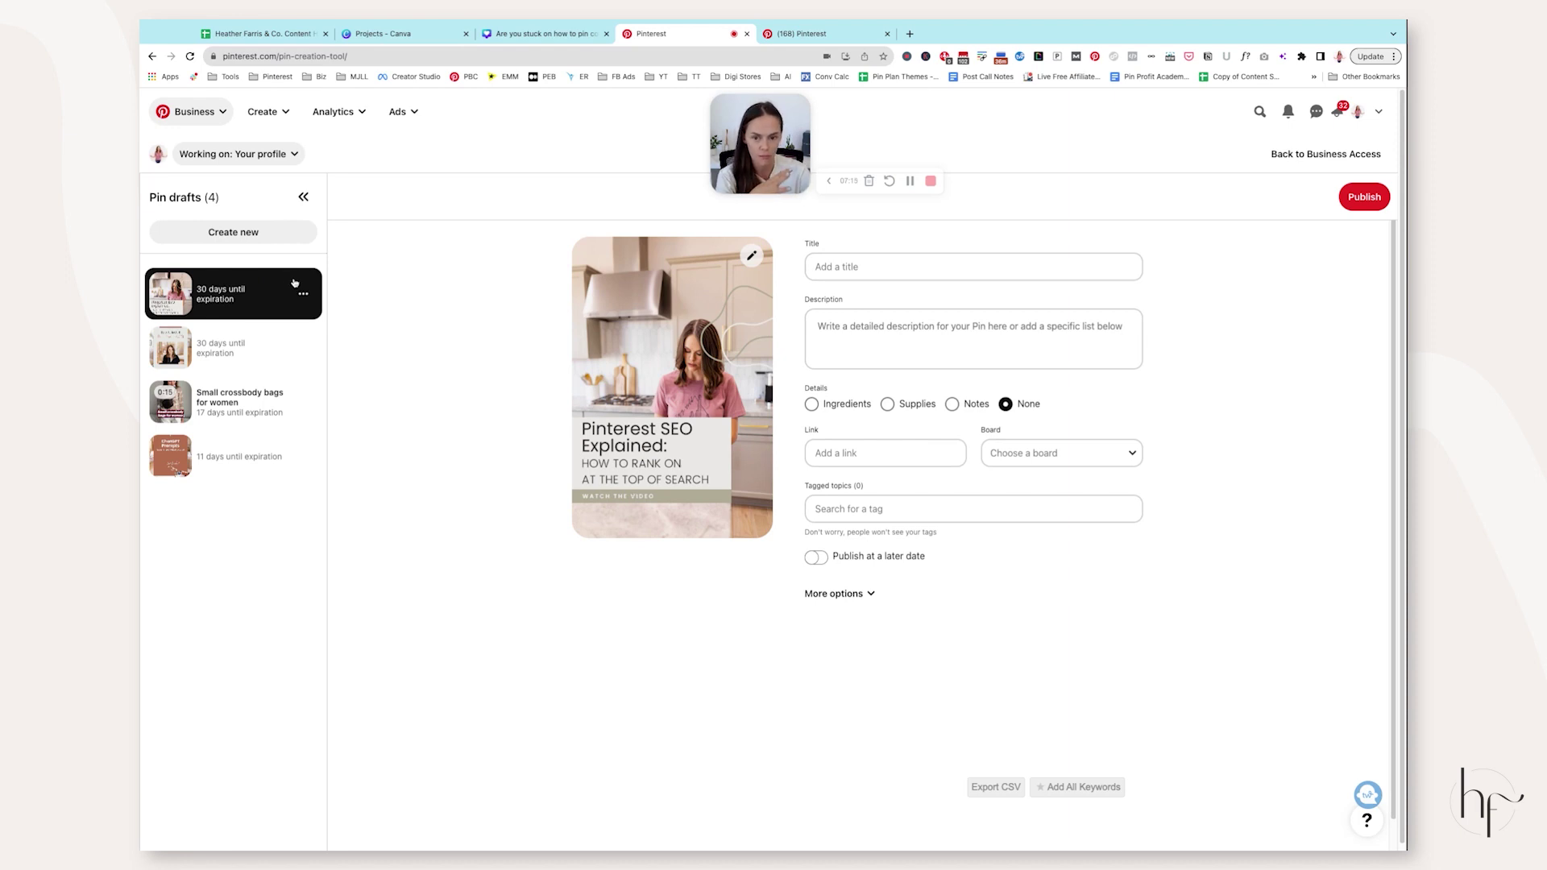
- Open the business profile, reload it and find the scheduled pins above the created pins
{"action": "left_click", "coordinate": [1358, 111]}
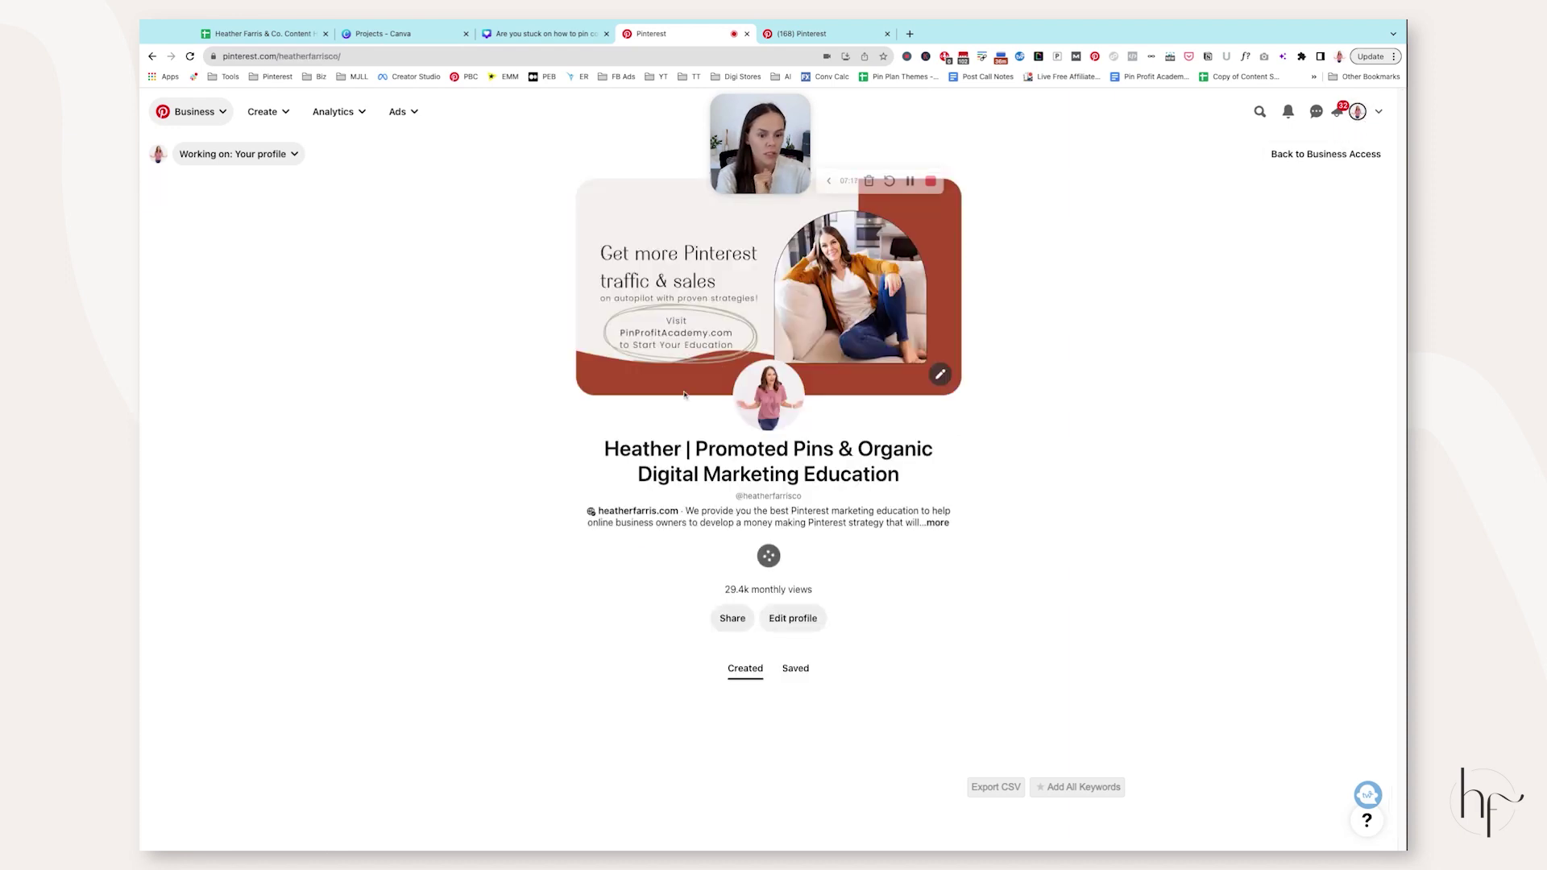
{"action": "scroll", "coordinate": [516, 403], "scroll_direction": "down", "scroll_amount": 4}
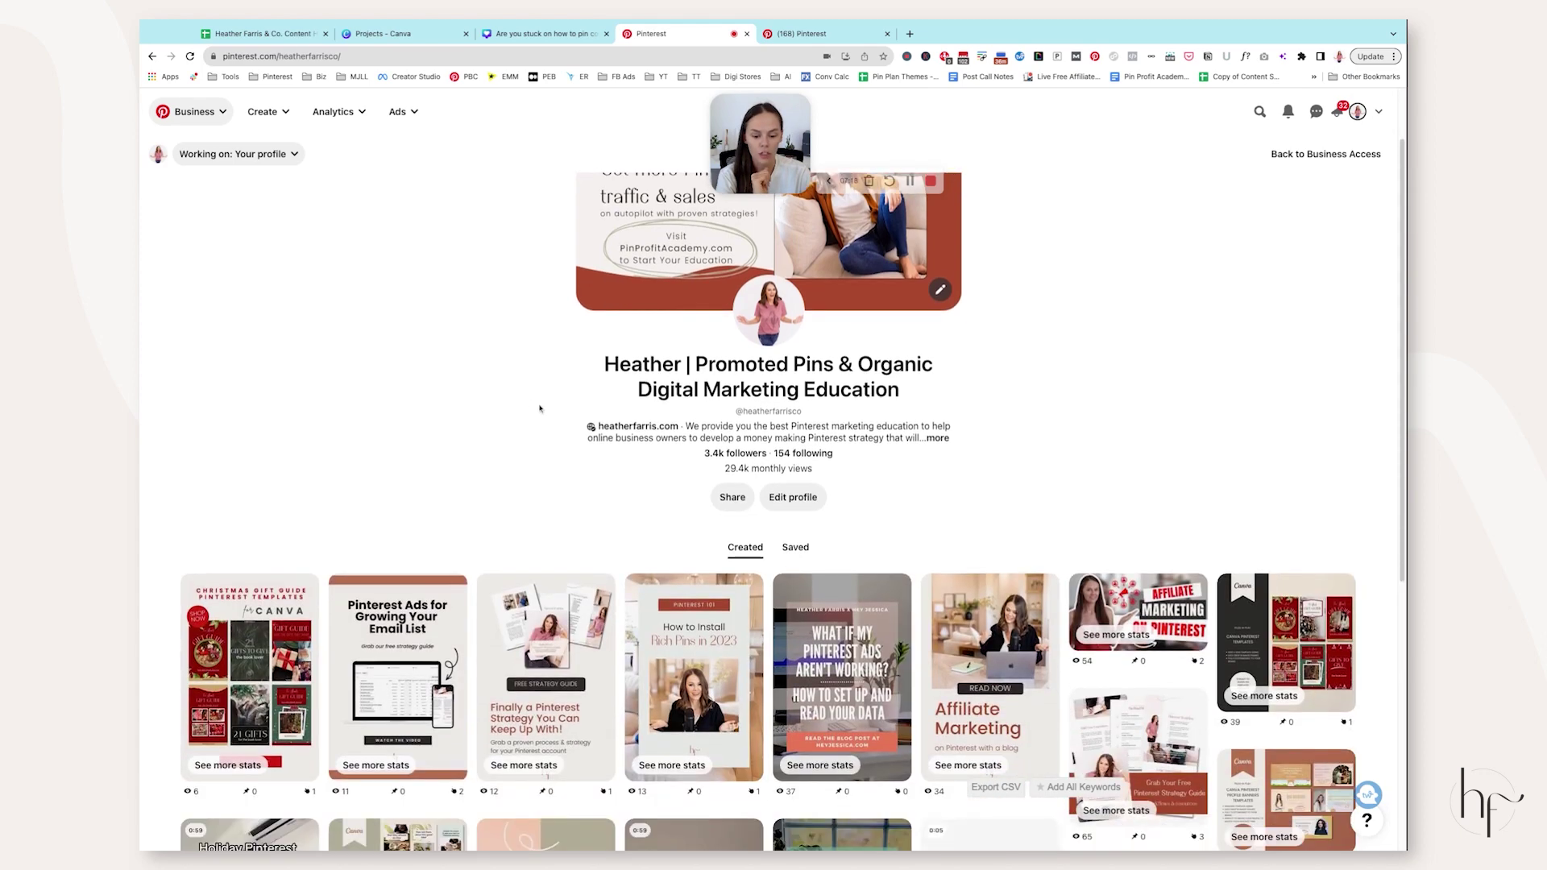
{"action": "scroll", "coordinate": [499, 303], "scroll_direction": "up", "scroll_amount": 3}
{"action": "key", "text": "super+r"}
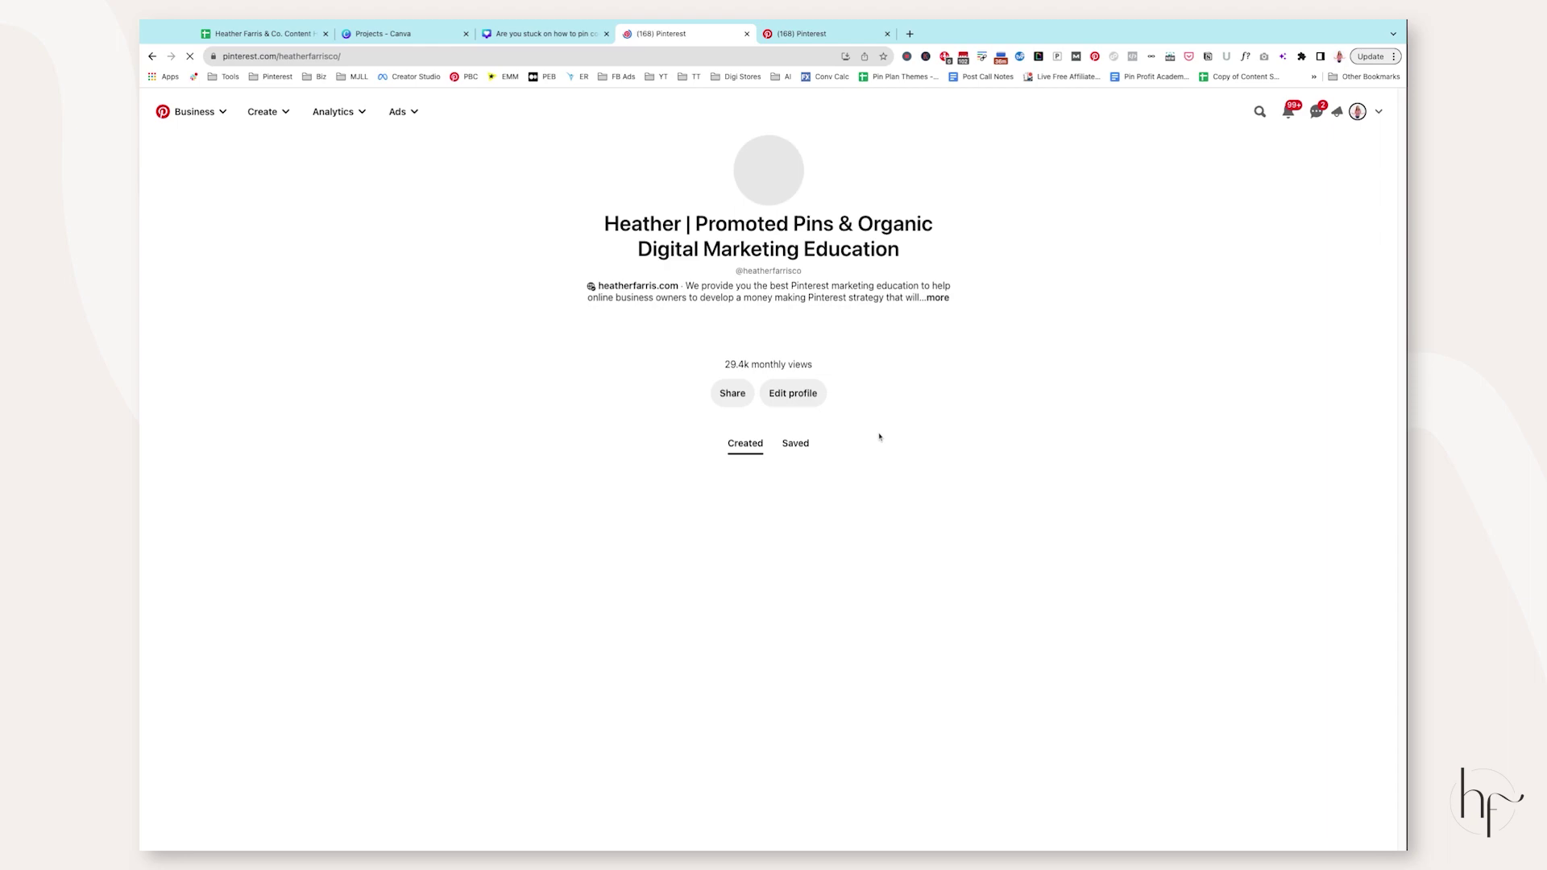
{"action": "scroll", "coordinate": [936, 569], "scroll_direction": "down", "scroll_amount": 3}
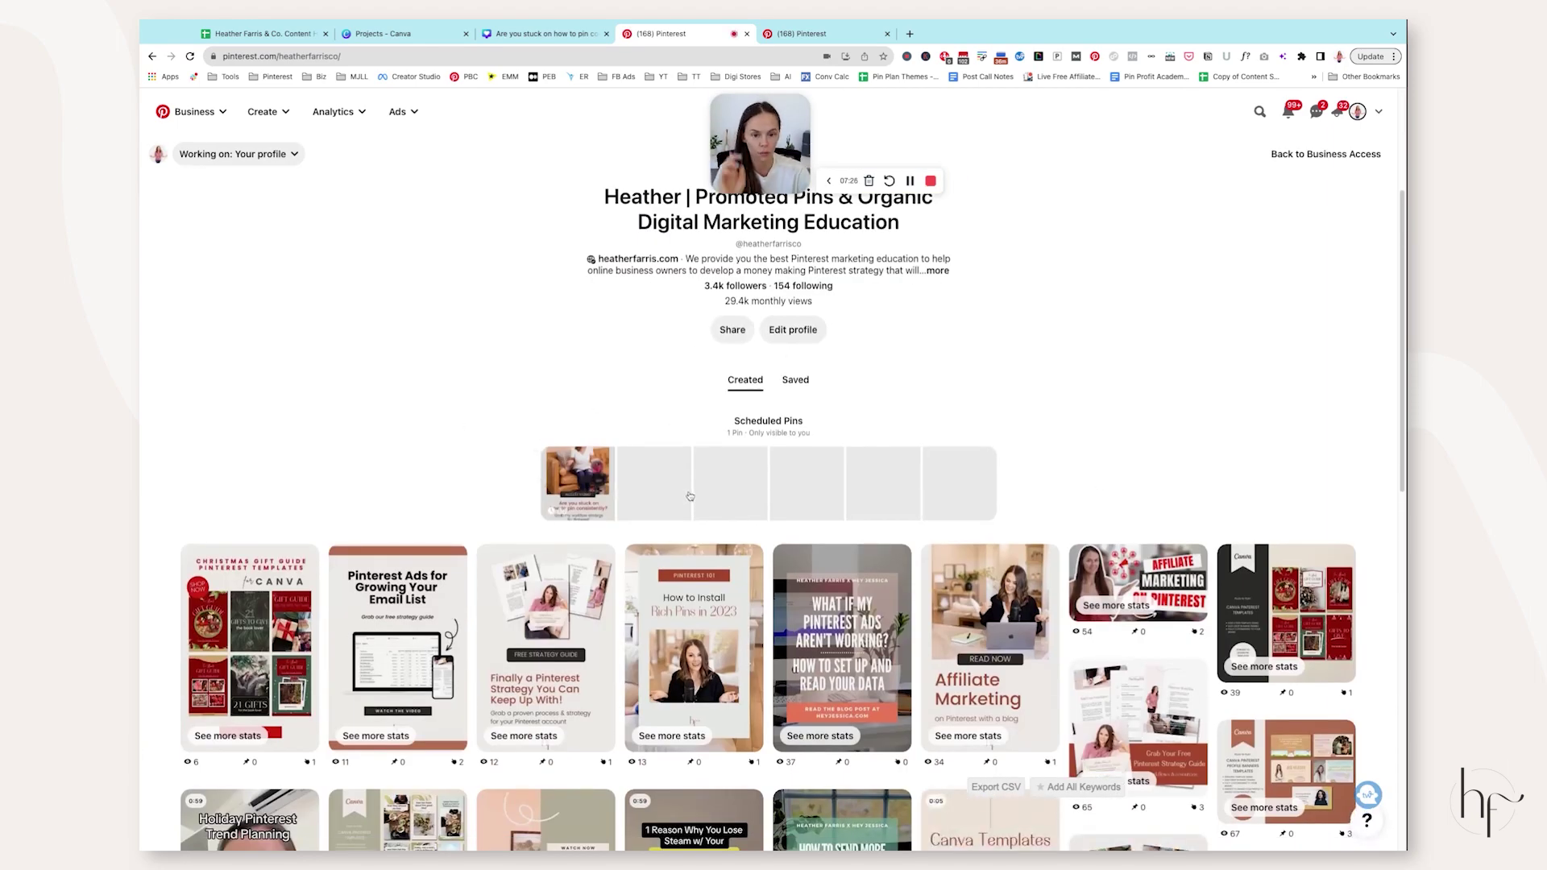
- Open the pin in the scheduled pins for editing, review its details and close it without changes
{"action": "left_click", "coordinate": [598, 494]}
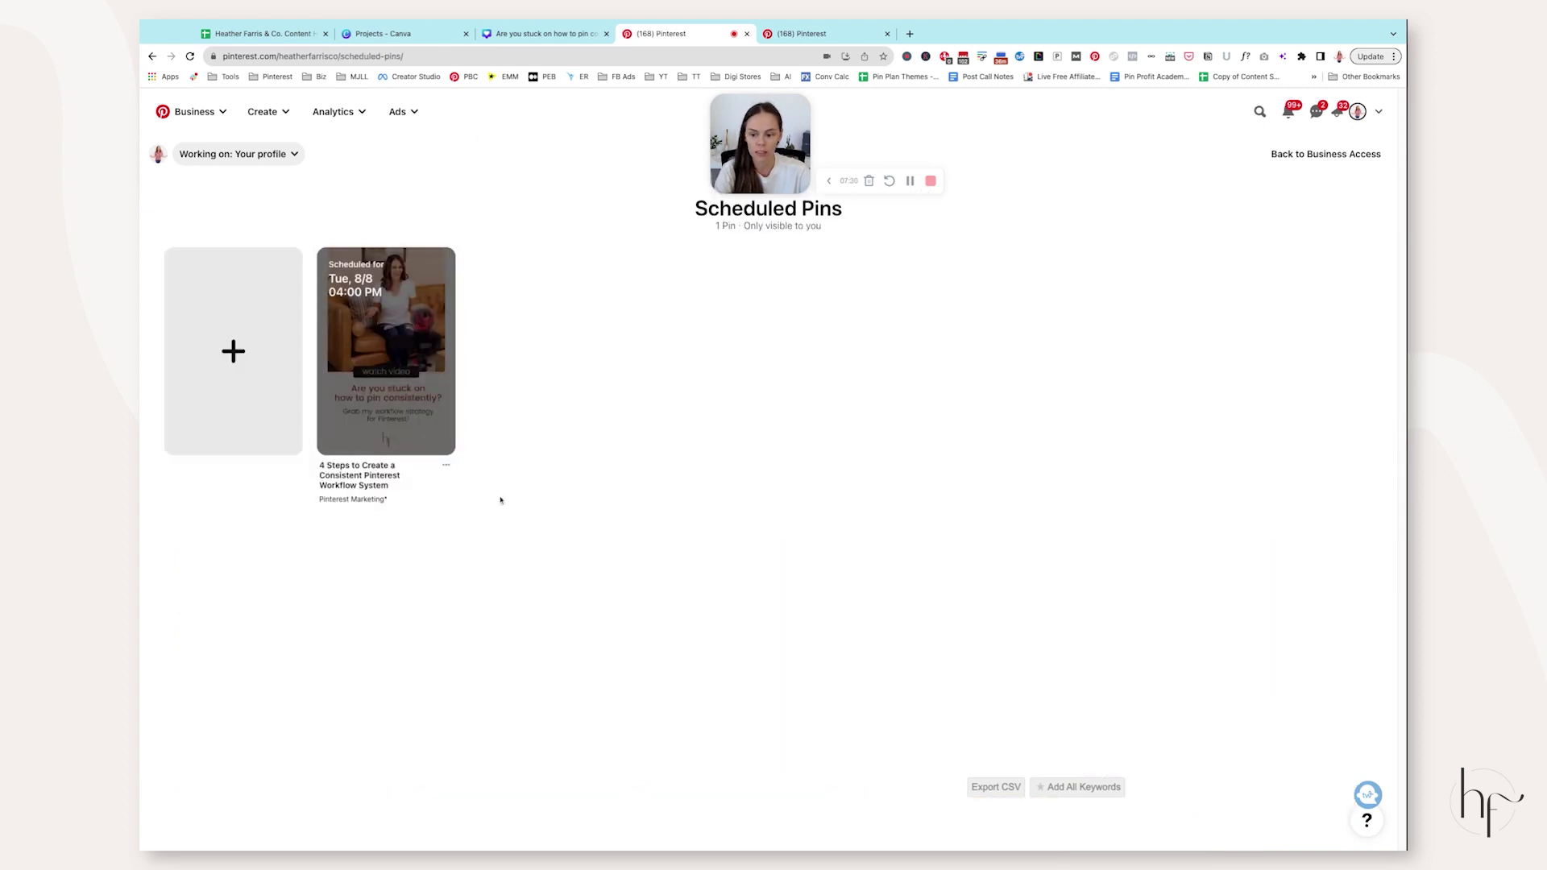
{"action": "left_click", "coordinate": [444, 301]}
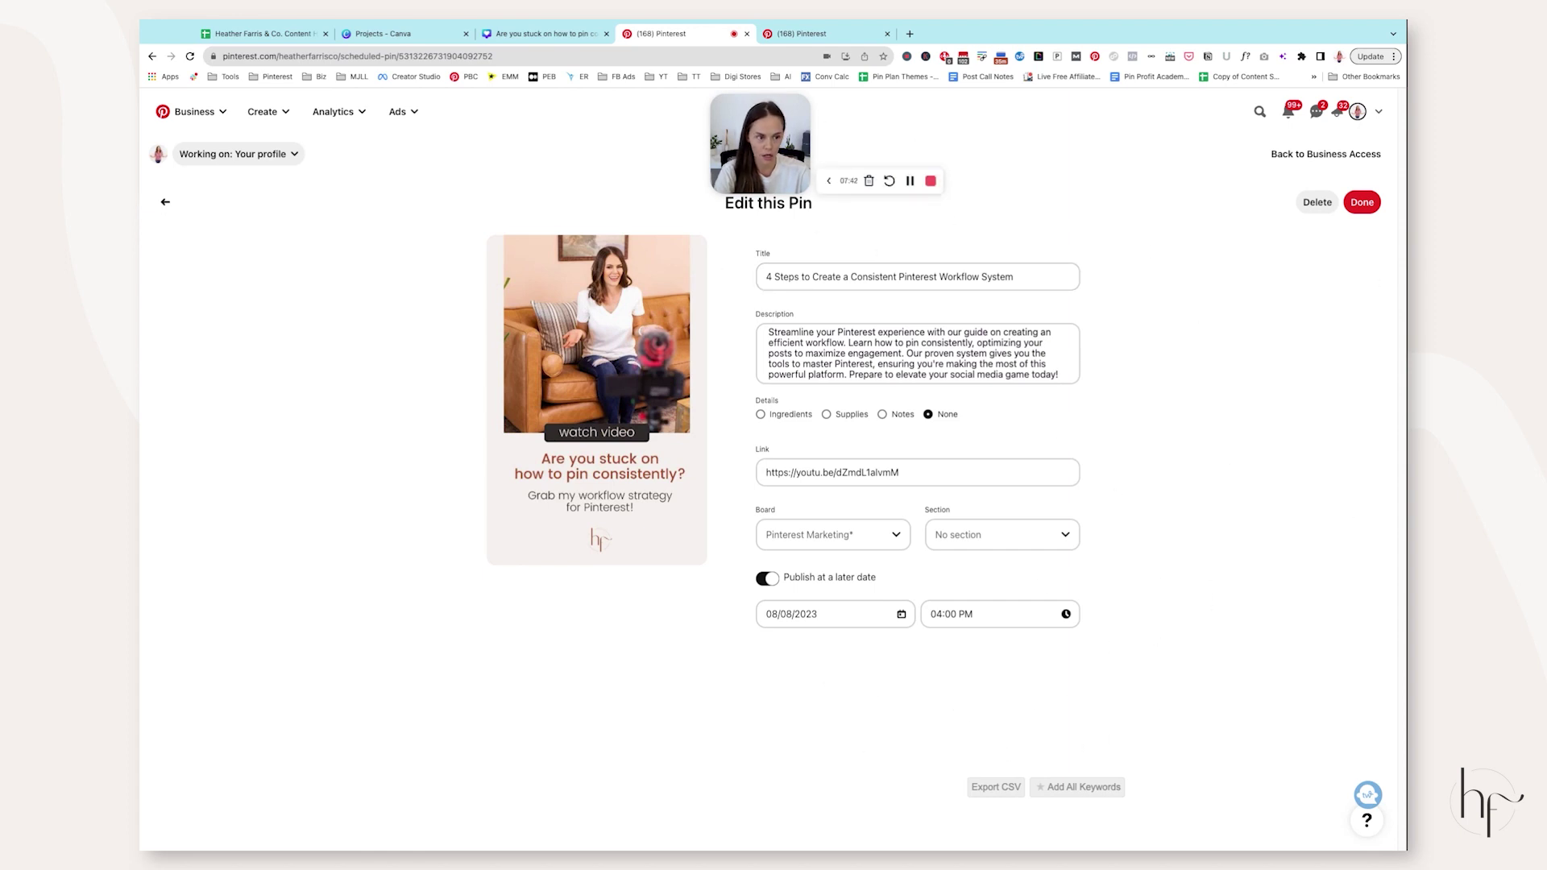
{"action": "left_click", "coordinate": [1363, 202]}
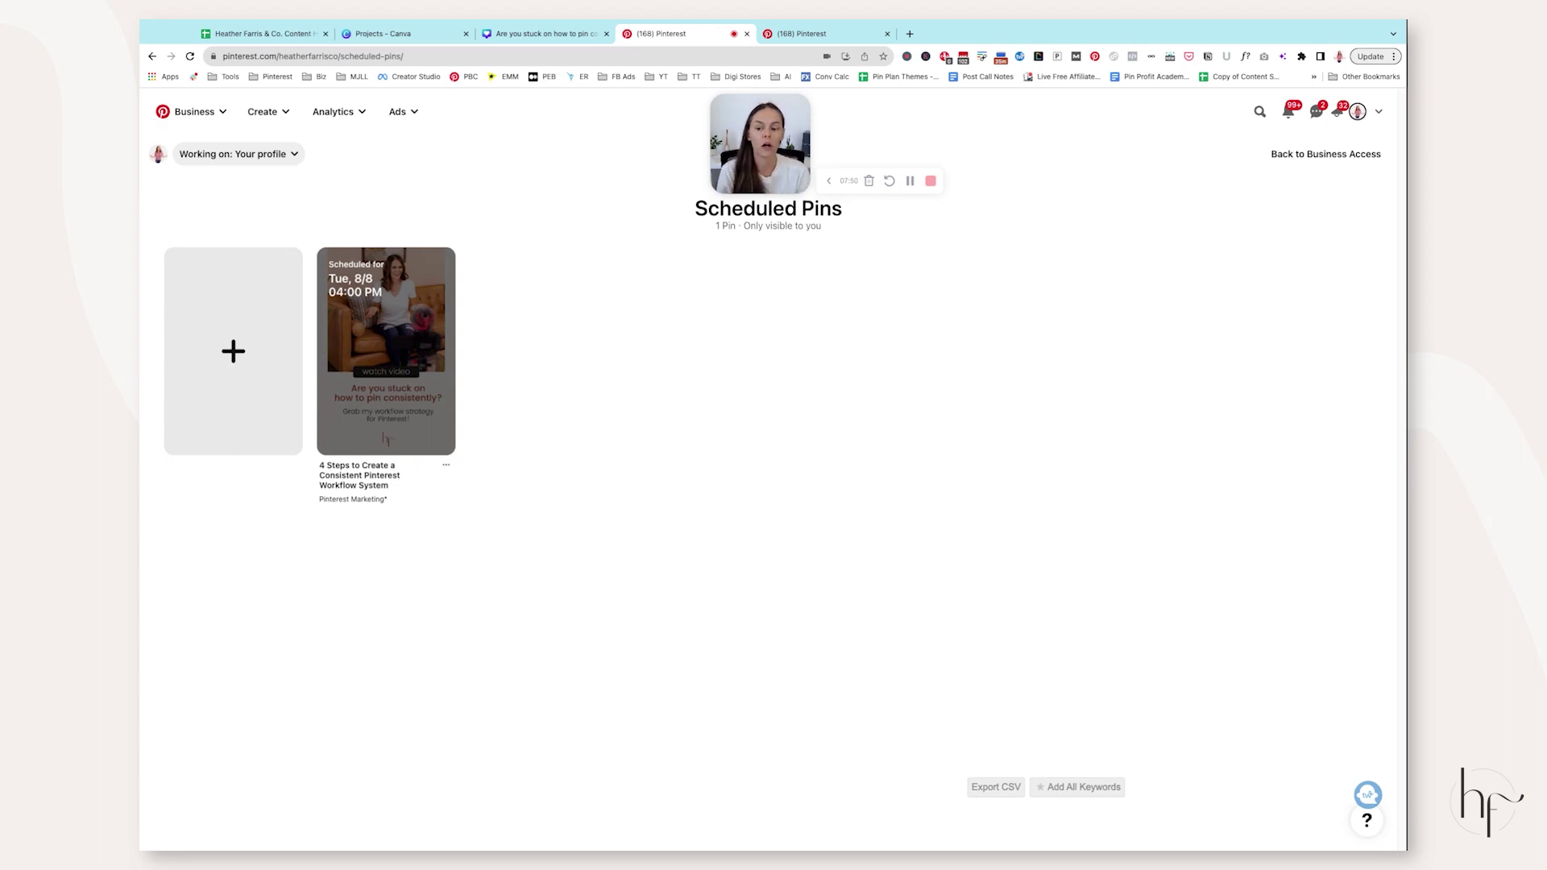
- Go back to the profile's scheduled pins section and reopen the scheduled workflow pin for editing
{"action": "left_click", "coordinate": [1358, 112]}
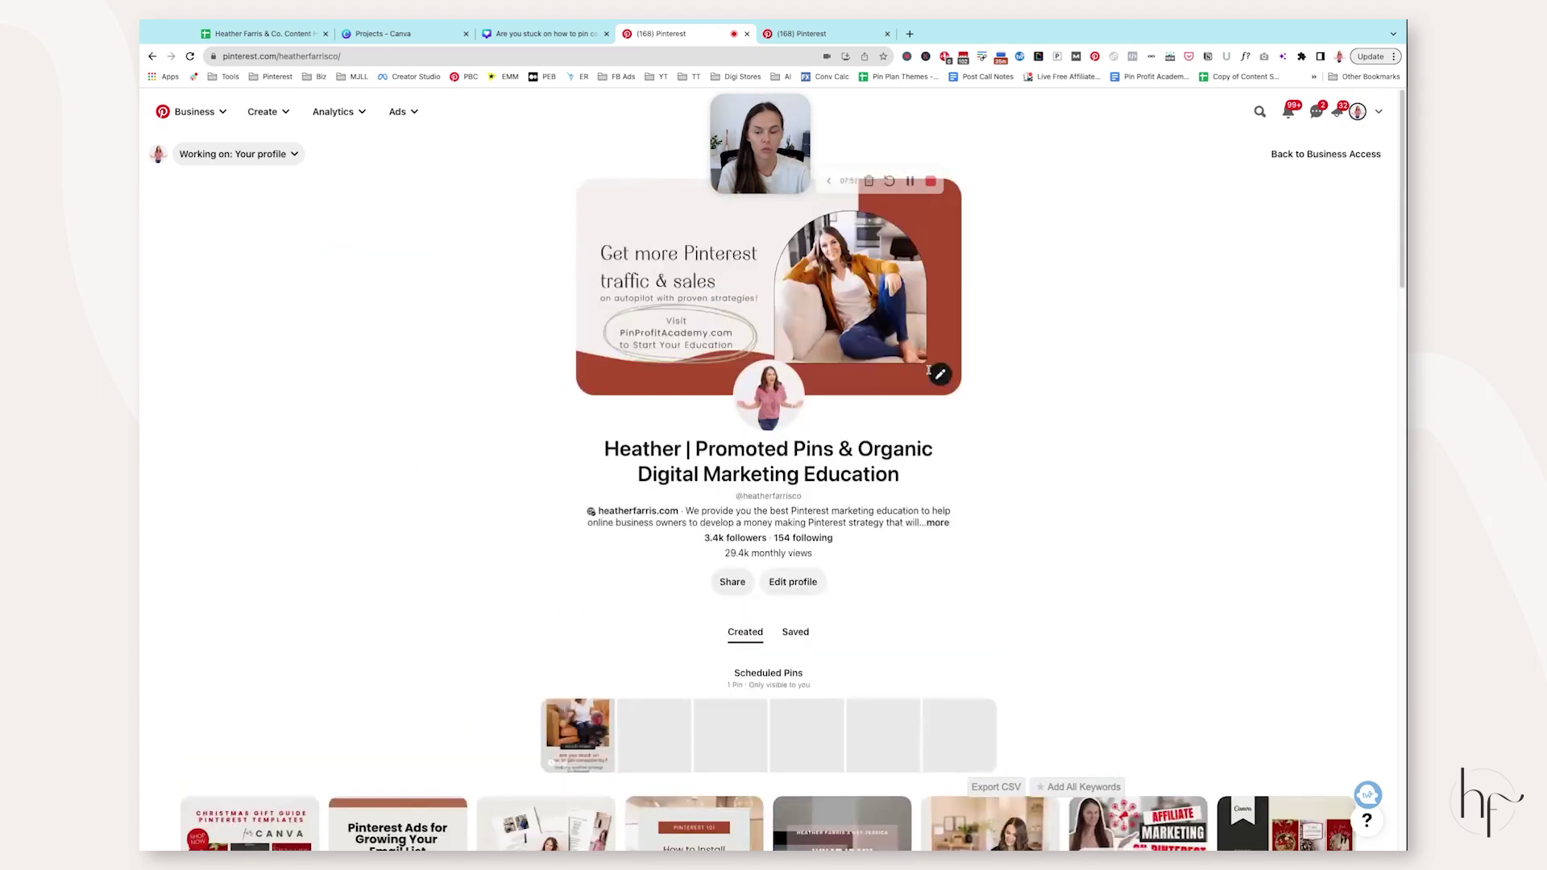
{"action": "scroll", "coordinate": [604, 558], "scroll_direction": "down", "scroll_amount": 3}
{"action": "triple_click", "coordinate": [768, 433]}
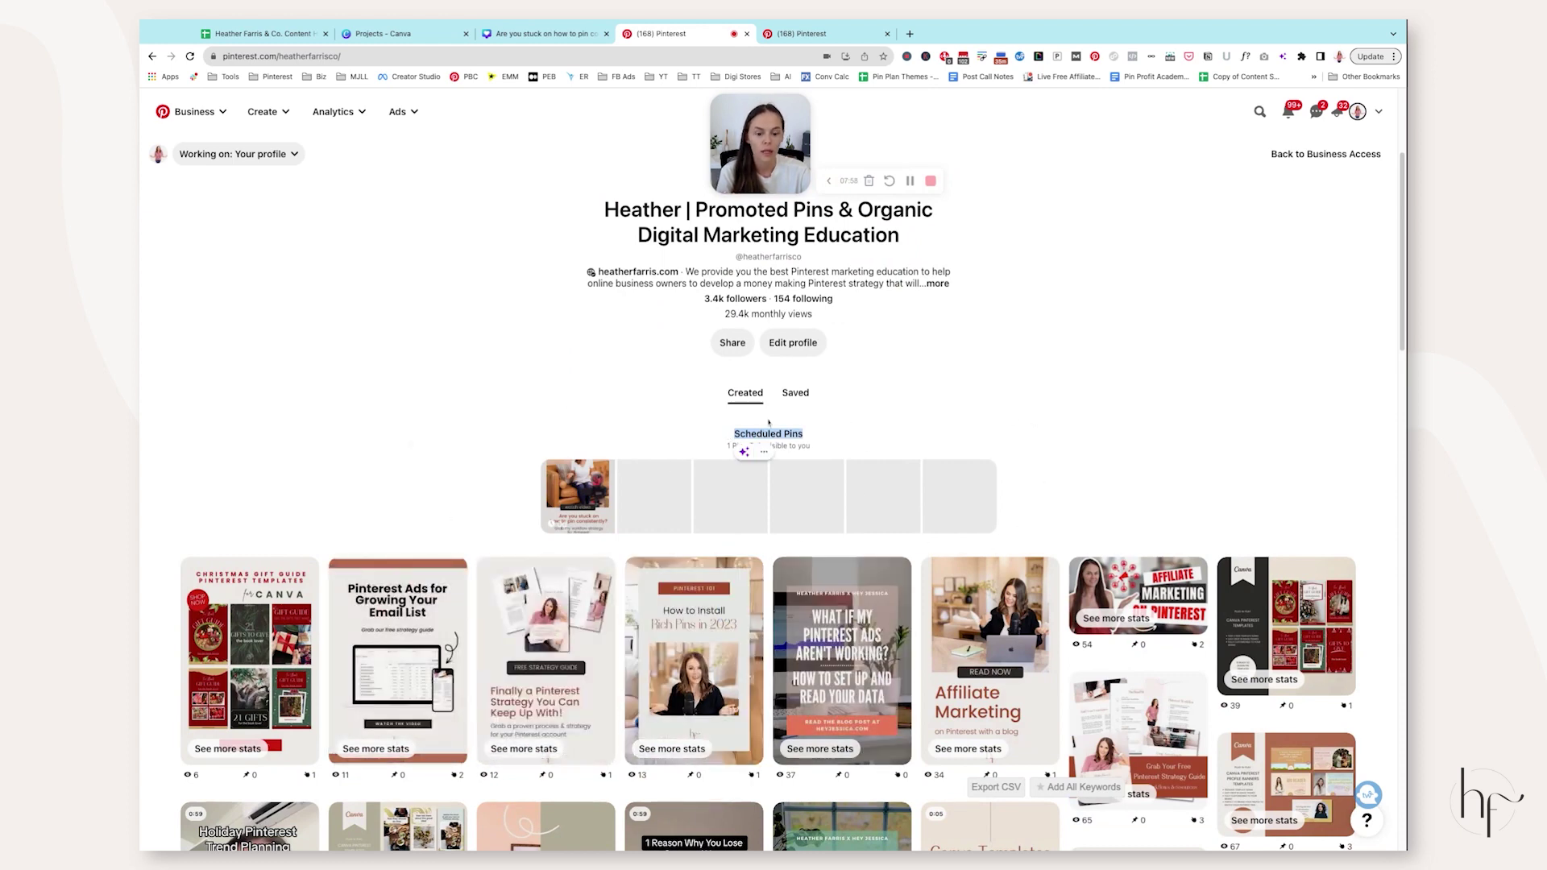
{"action": "left_click", "coordinate": [624, 512]}
{"action": "left_click", "coordinate": [441, 367]}
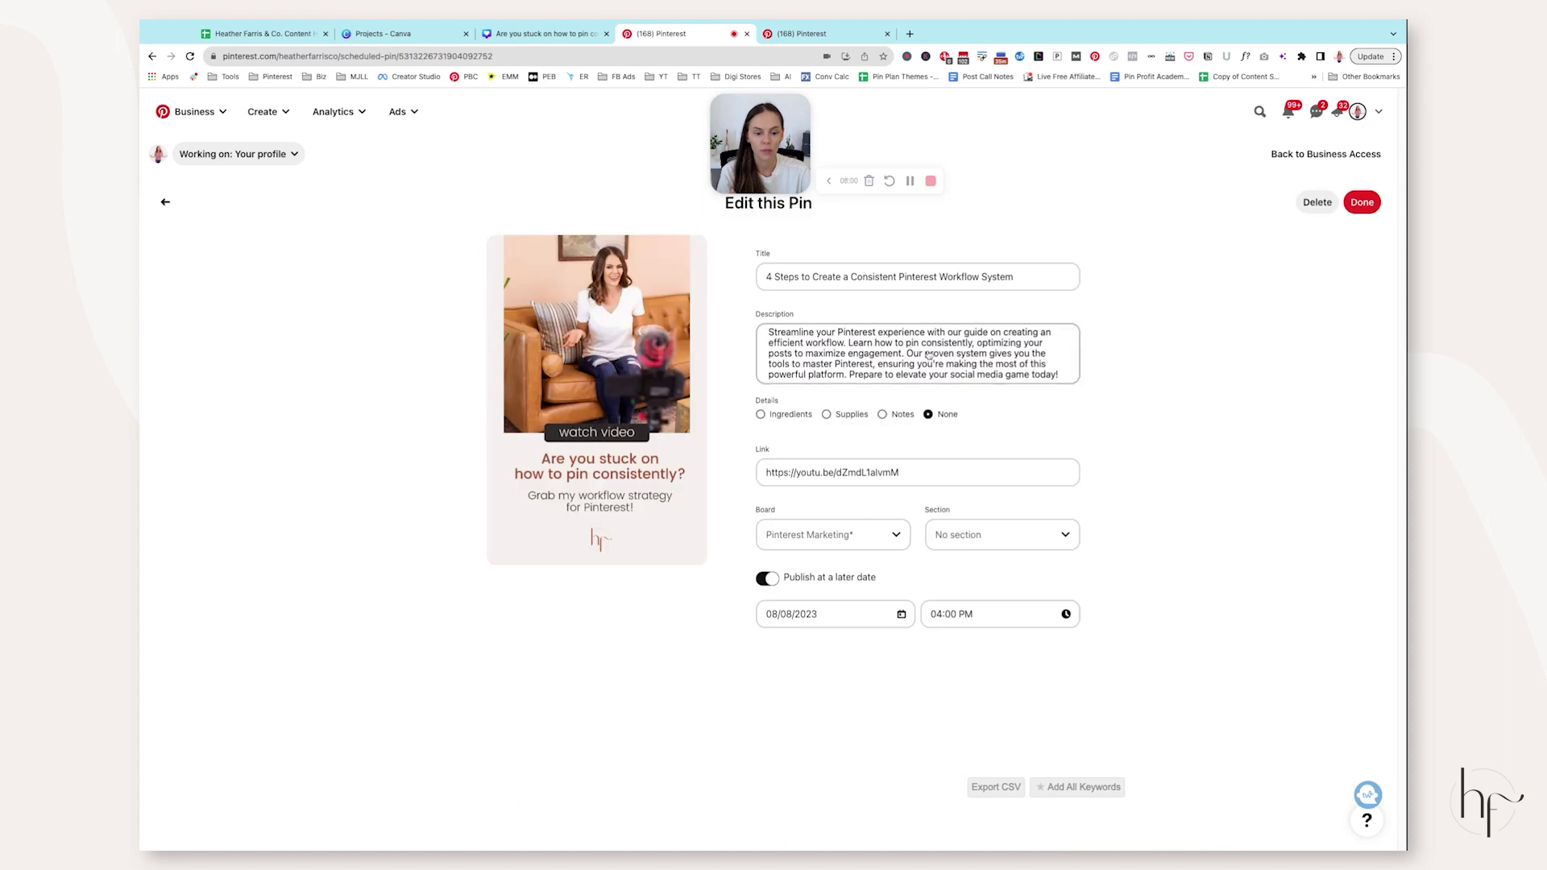
- Check the scheduled pin's additional options in the overview, then review its edit page again and close it
{"action": "left_click", "coordinate": [165, 202]}
{"action": "left_click", "coordinate": [446, 464]}
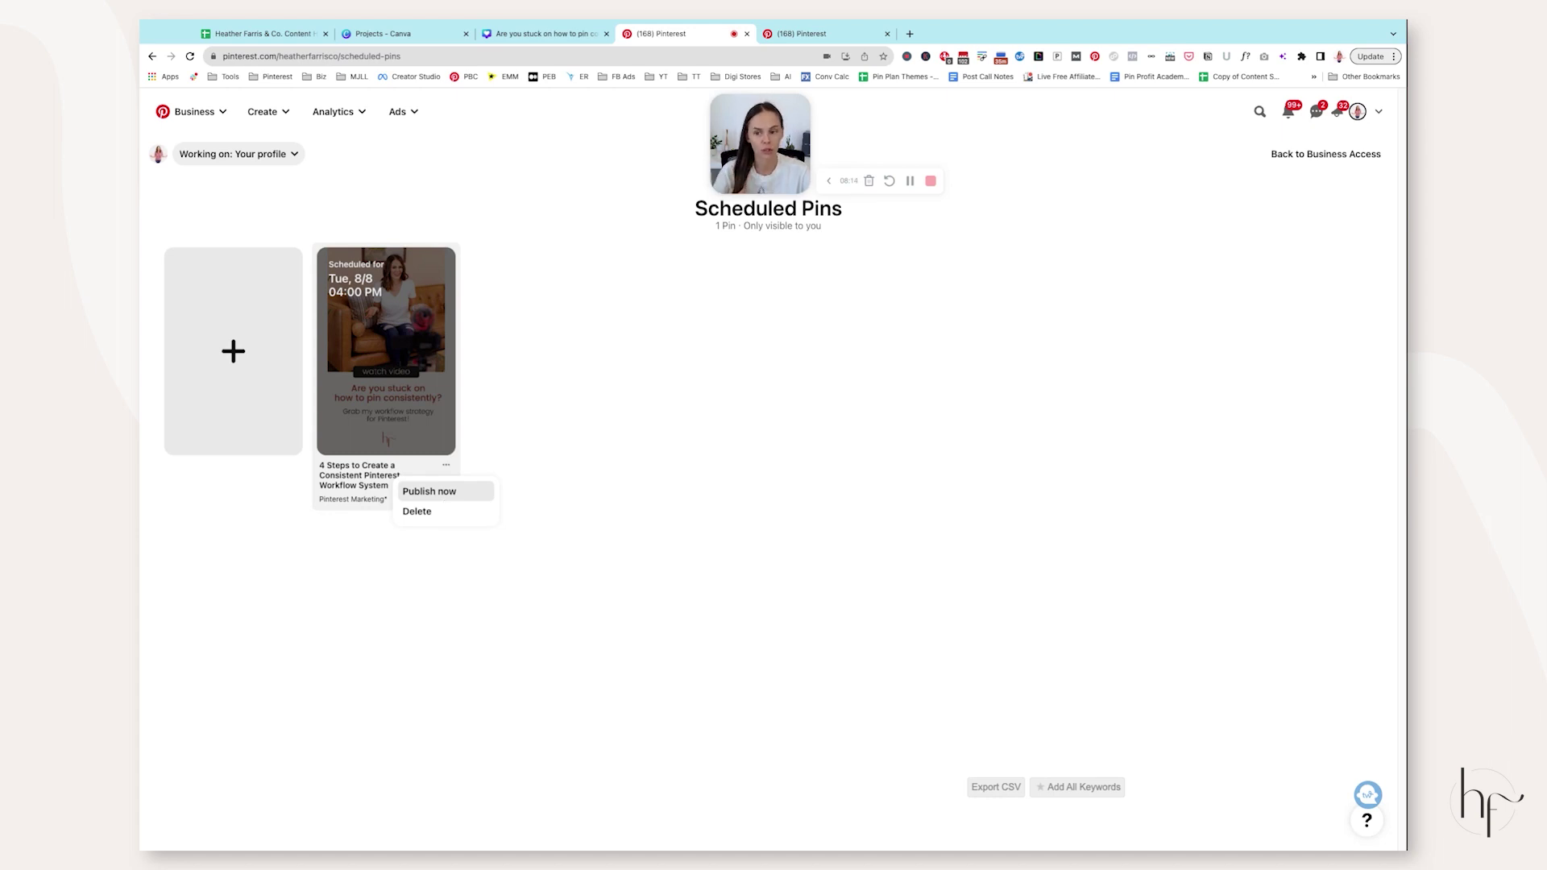
{"action": "left_click", "coordinate": [413, 395]}
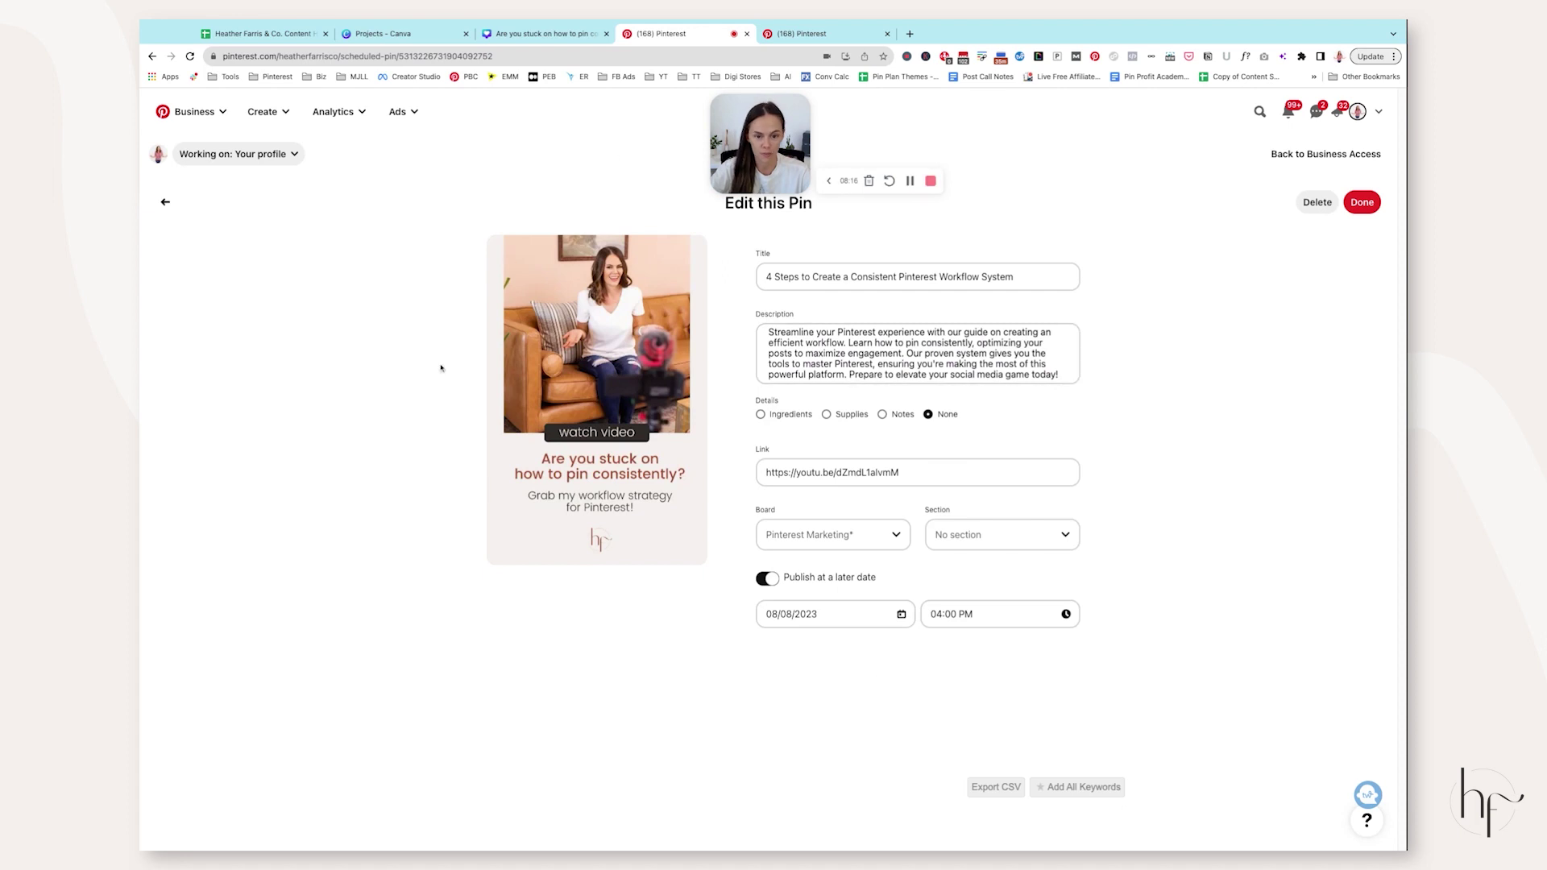
{"action": "left_click", "coordinate": [1361, 202]}
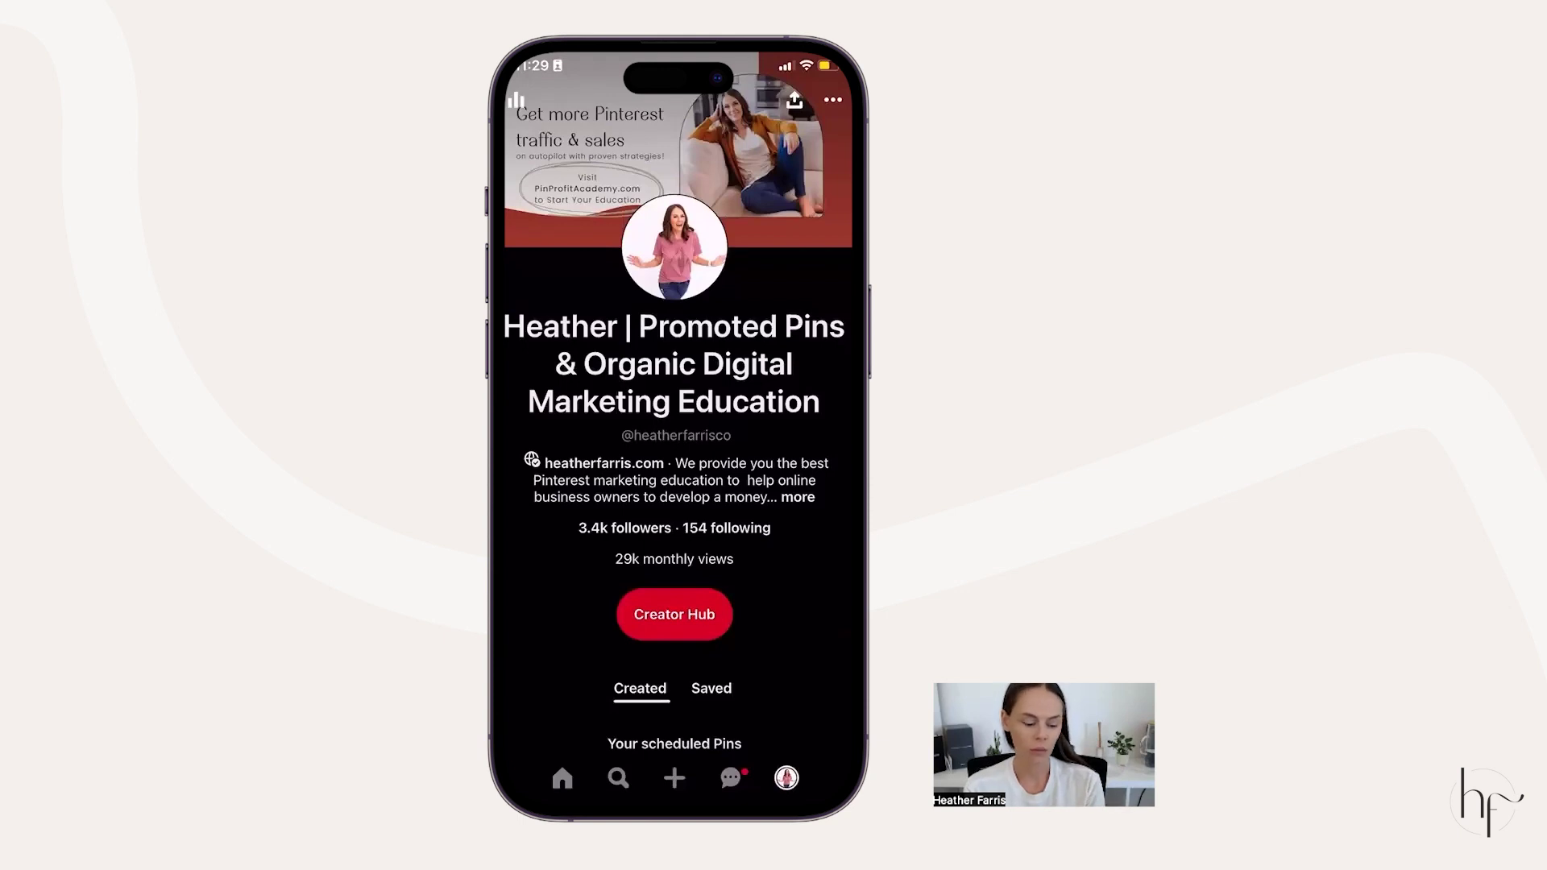
- In the Pinterest mobile app, start a new pin using the first video in the photo library
{"action": "left_click", "coordinate": [674, 778]}
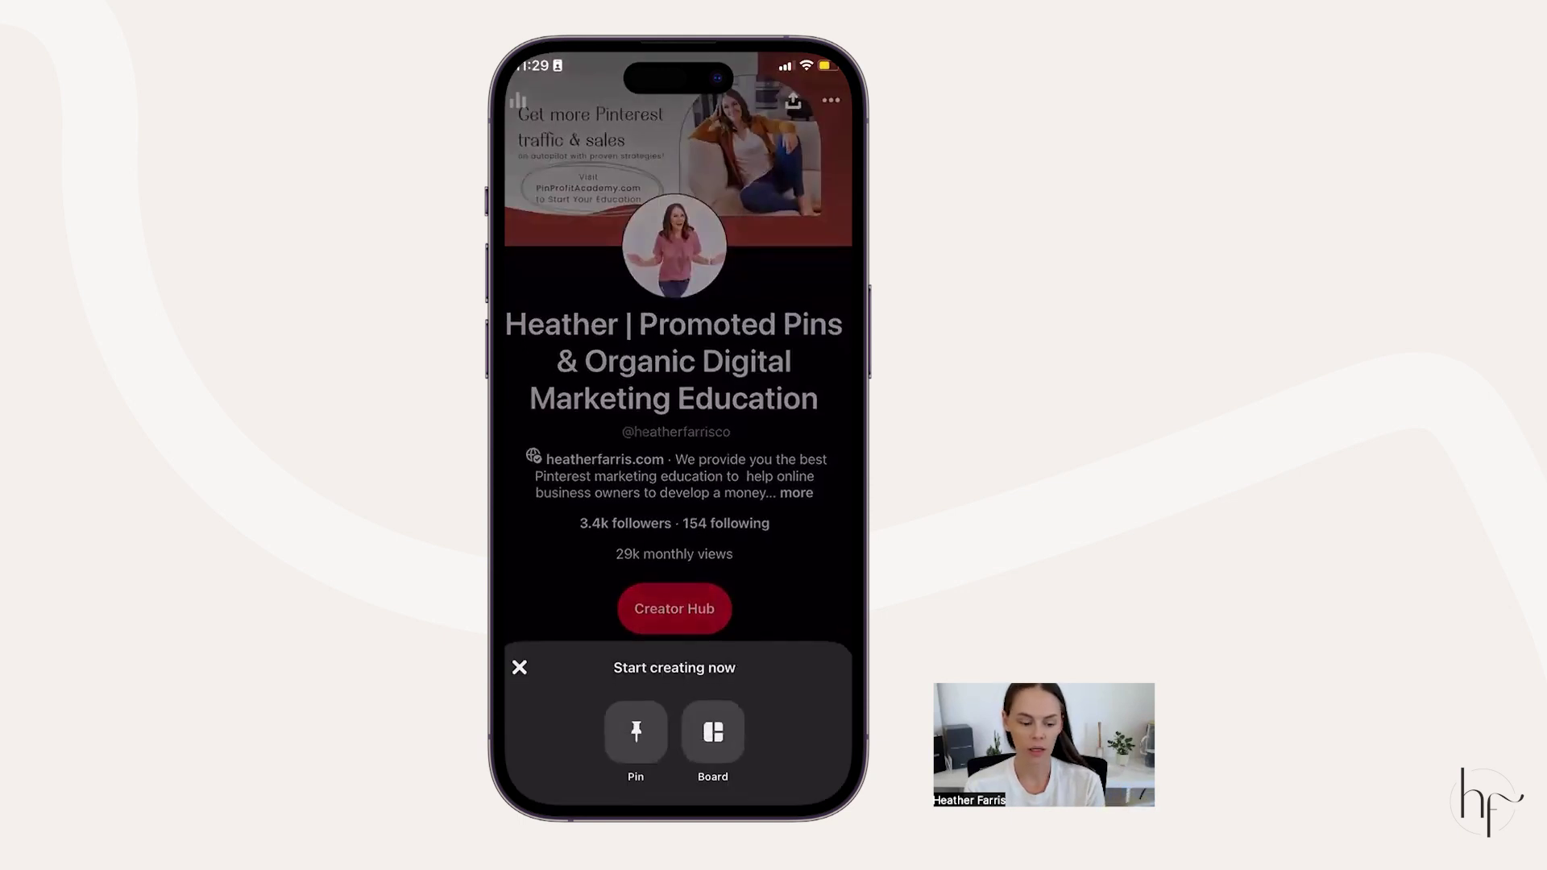
{"action": "left_click", "coordinate": [519, 667]}
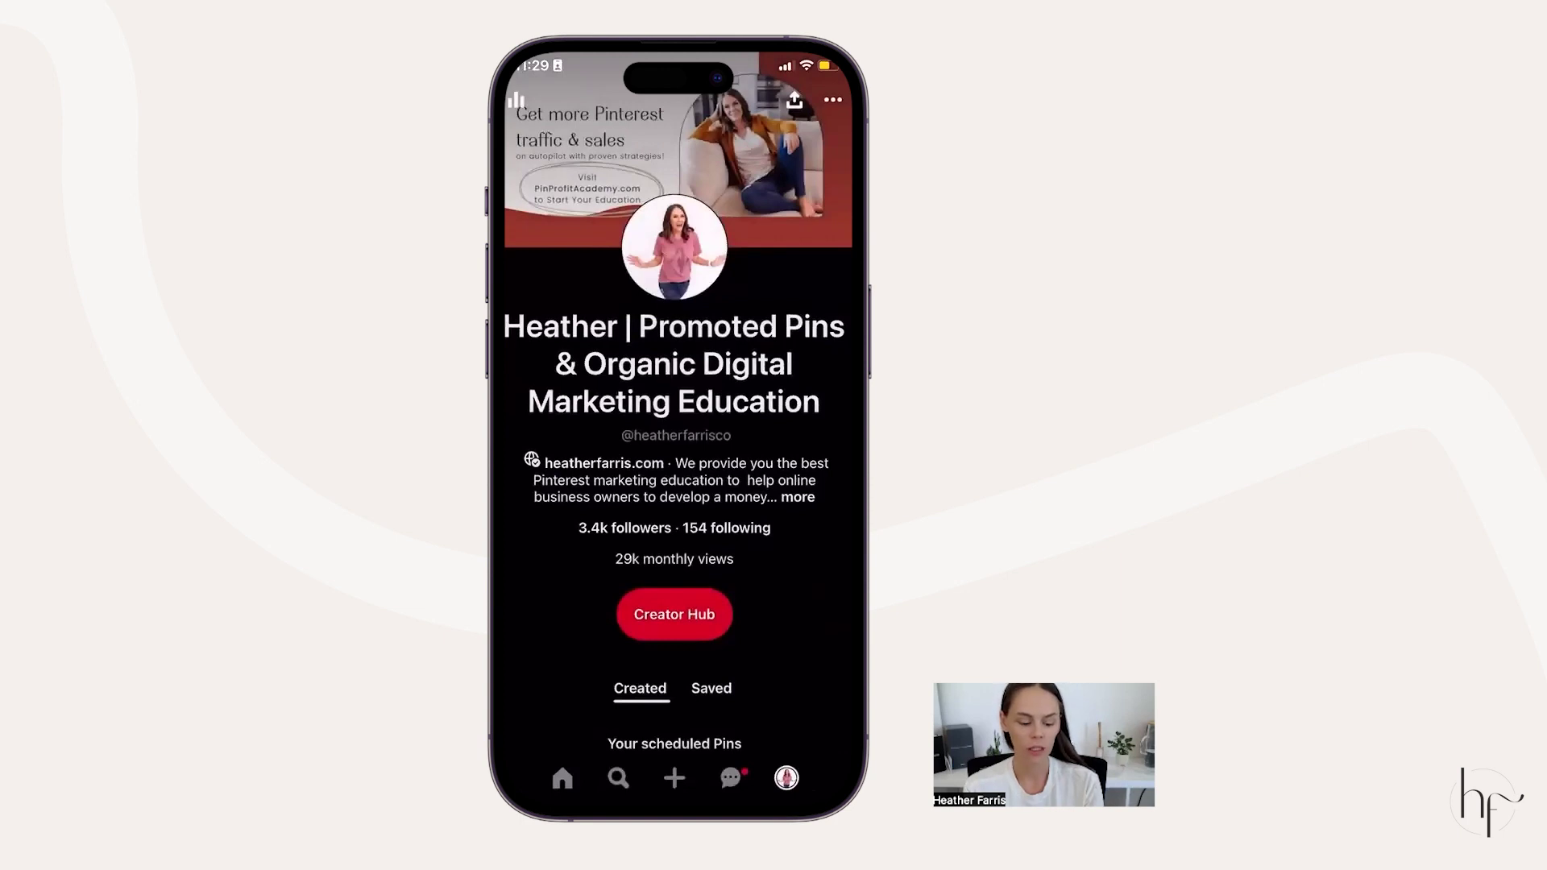
{"action": "left_click", "coordinate": [544, 235]}
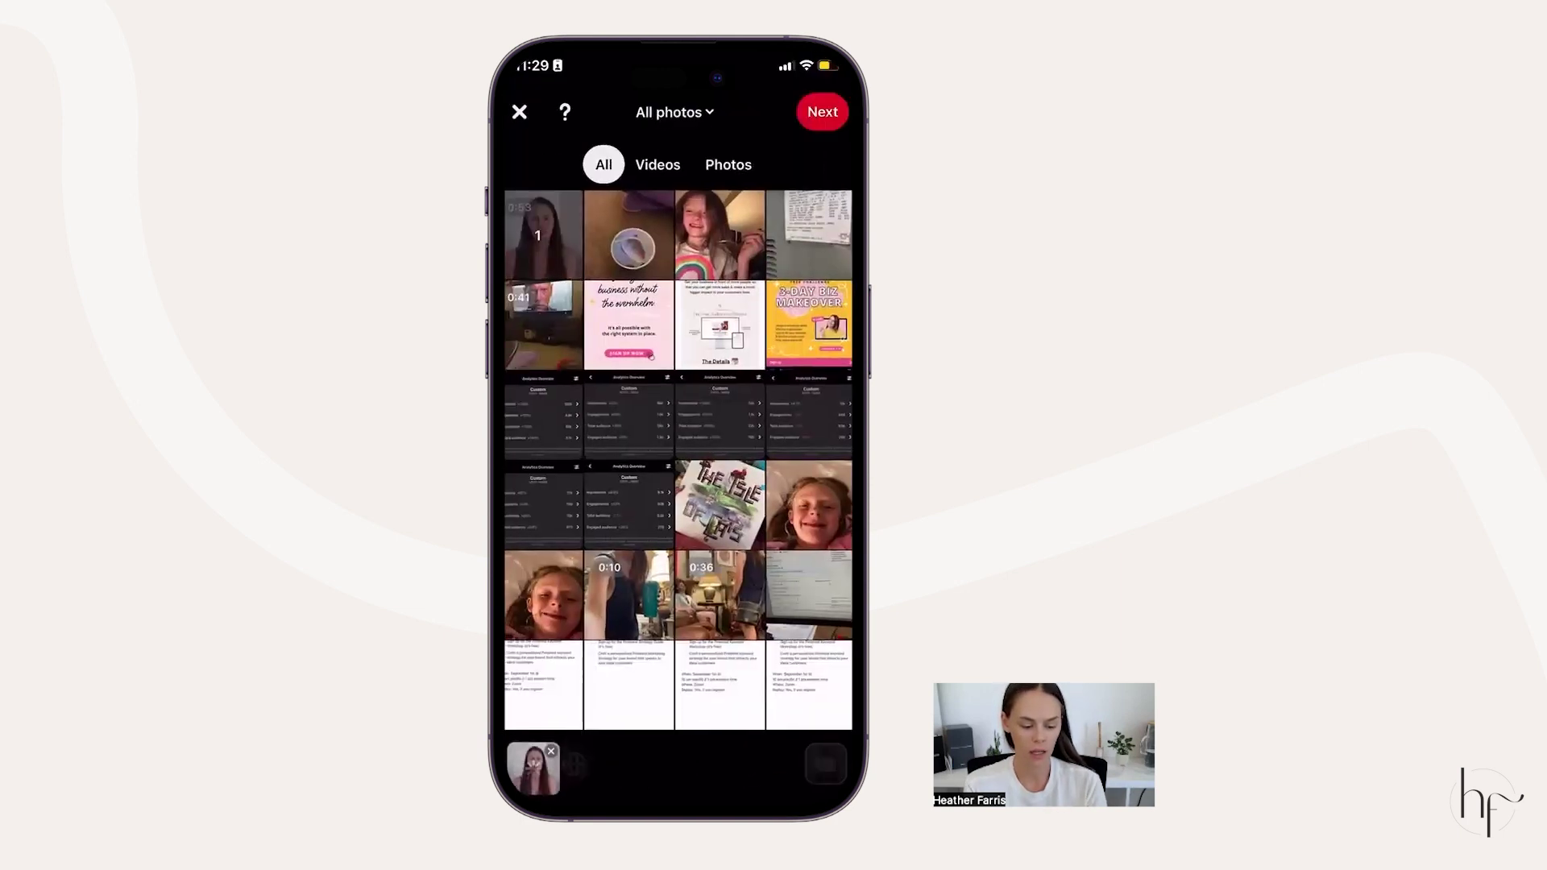
{"action": "left_click", "coordinate": [824, 112]}
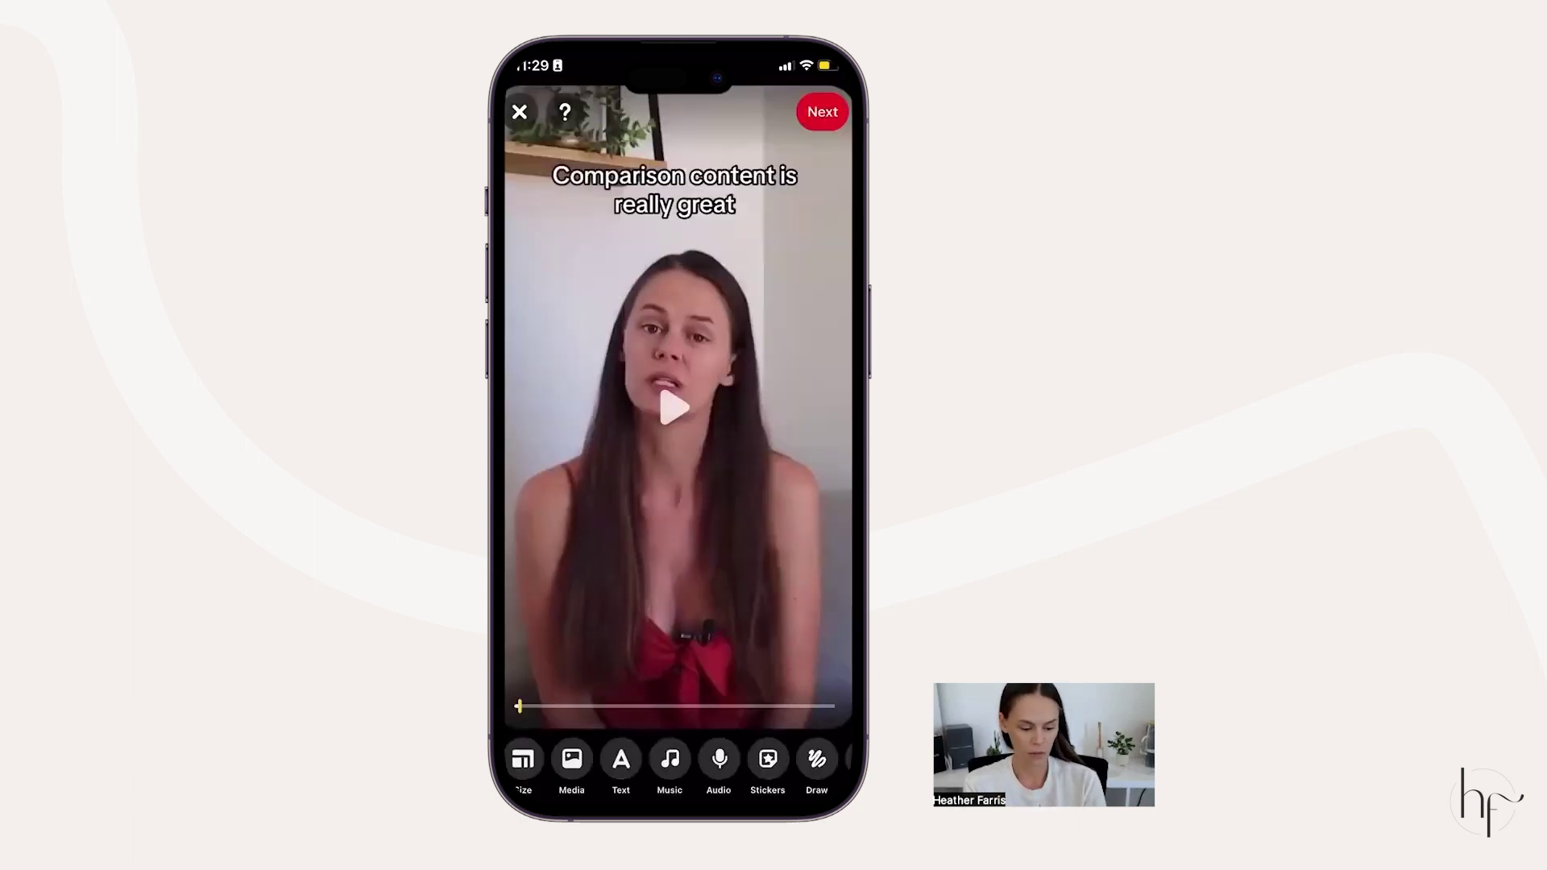
- Add the highlighted Superglue text "Pinterest for Affiliate Marketing" to the video and place it over the original caption
{"action": "left_click", "coordinate": [620, 762]}
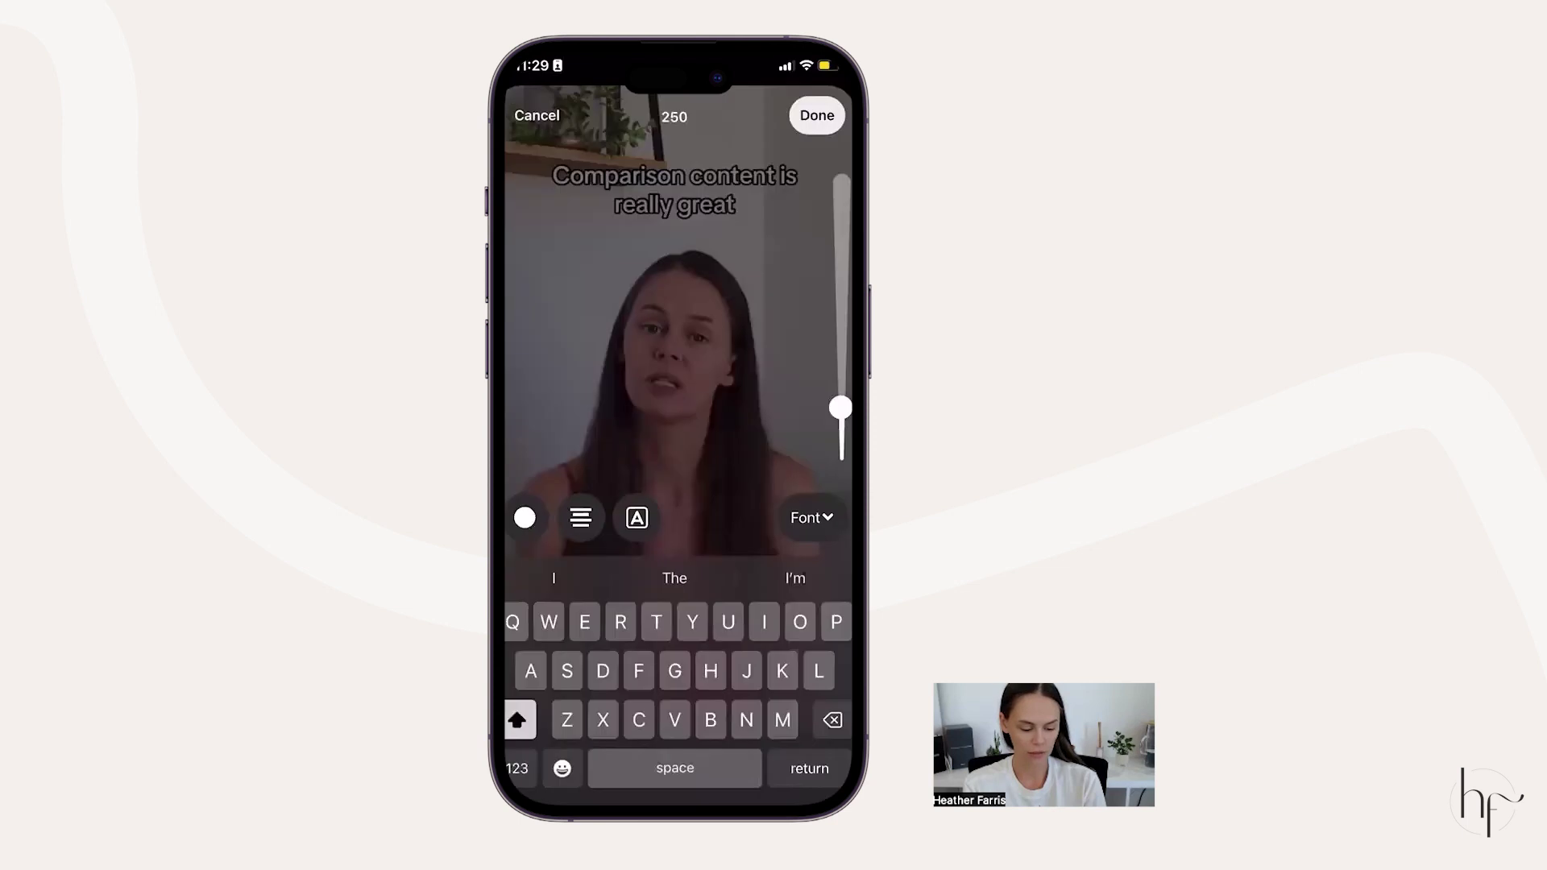
{"action": "type", "text": "P"}
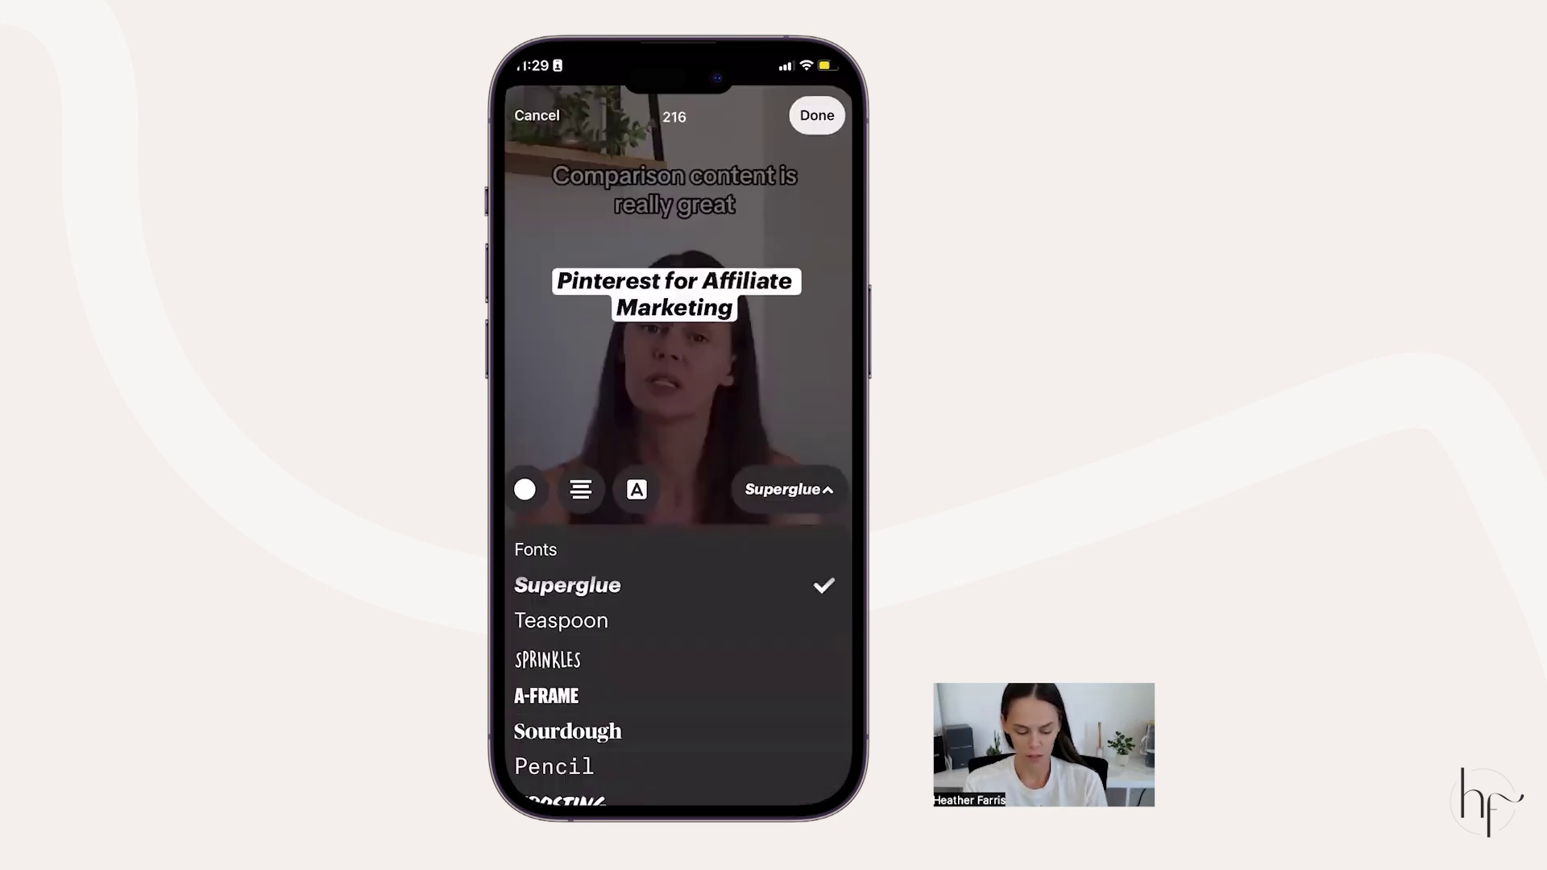
{"action": "left_click", "coordinate": [818, 115]}
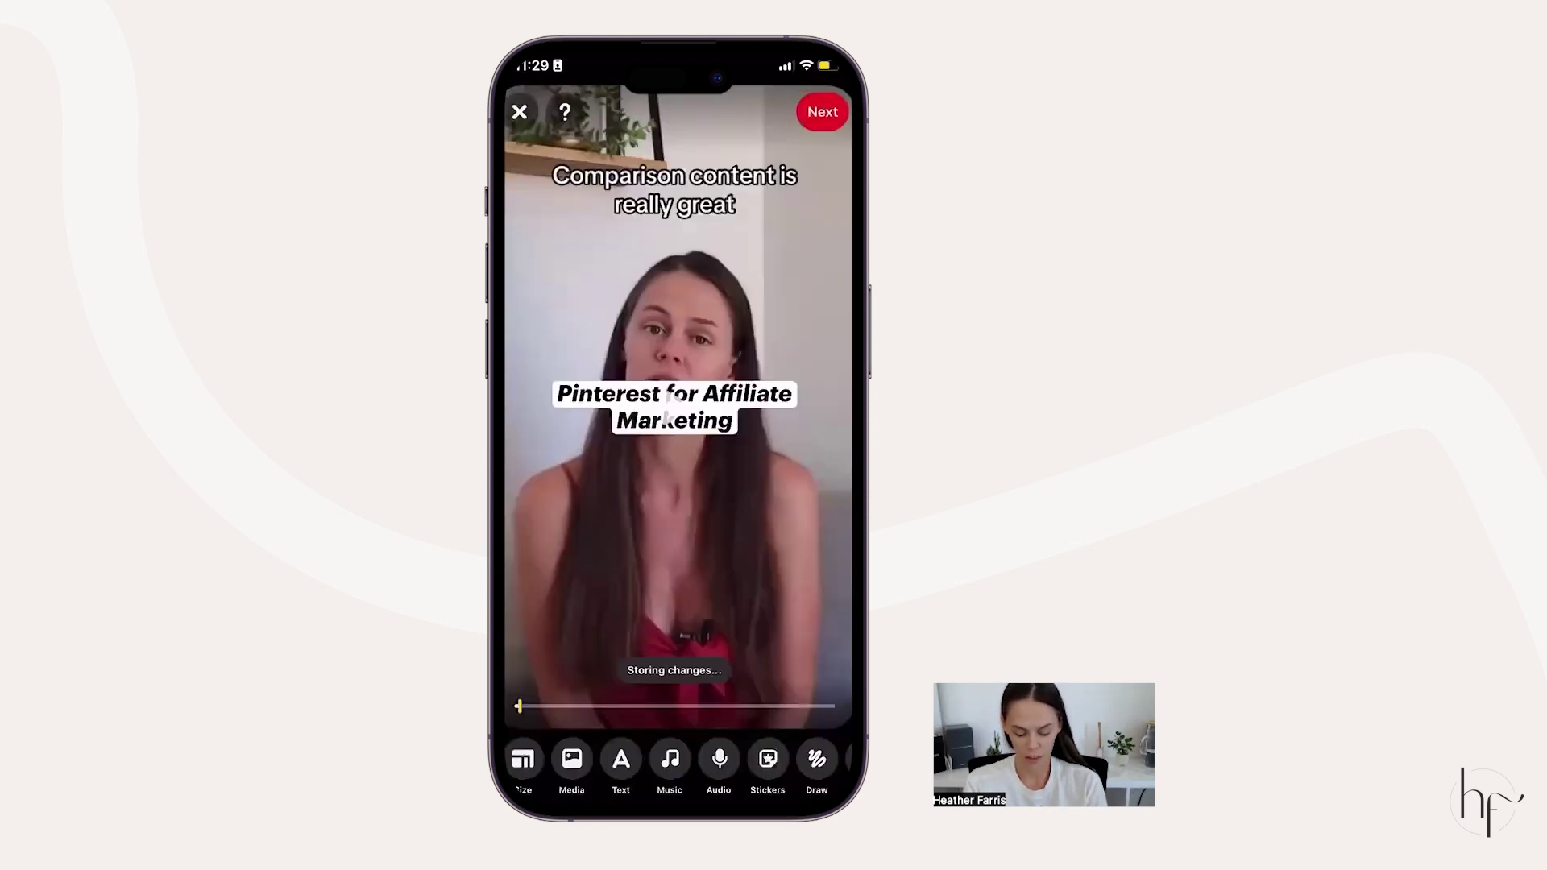
{"action": "left_click_drag", "start_coordinate": [674, 407], "coordinate": [675, 197]}
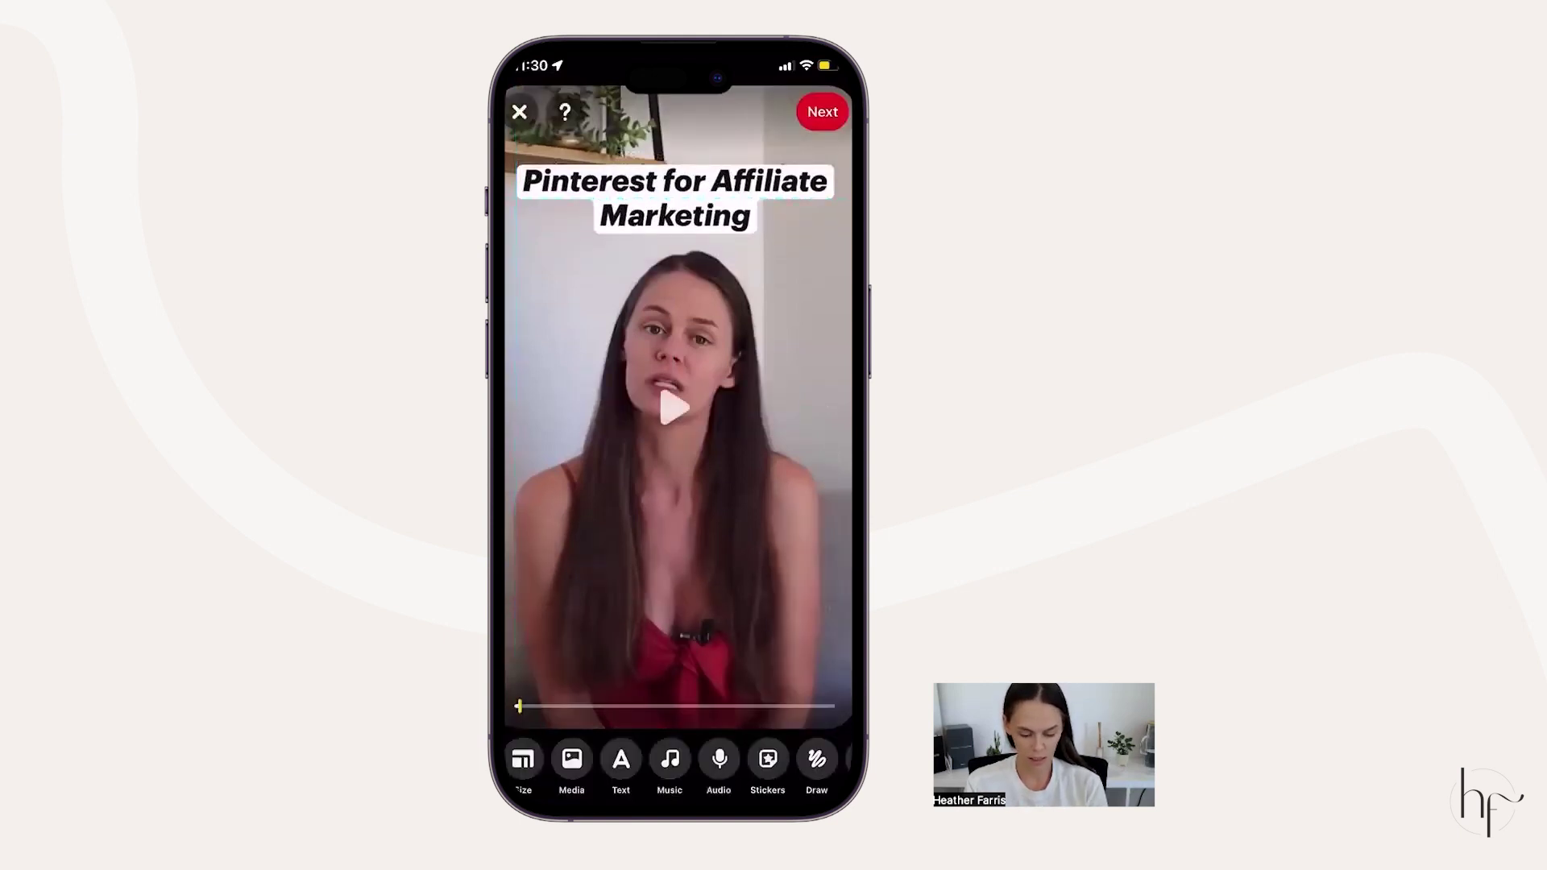
- Look through the music library without adding a song and continue to the pin's finishing touches
{"action": "left_click", "coordinate": [670, 759]}
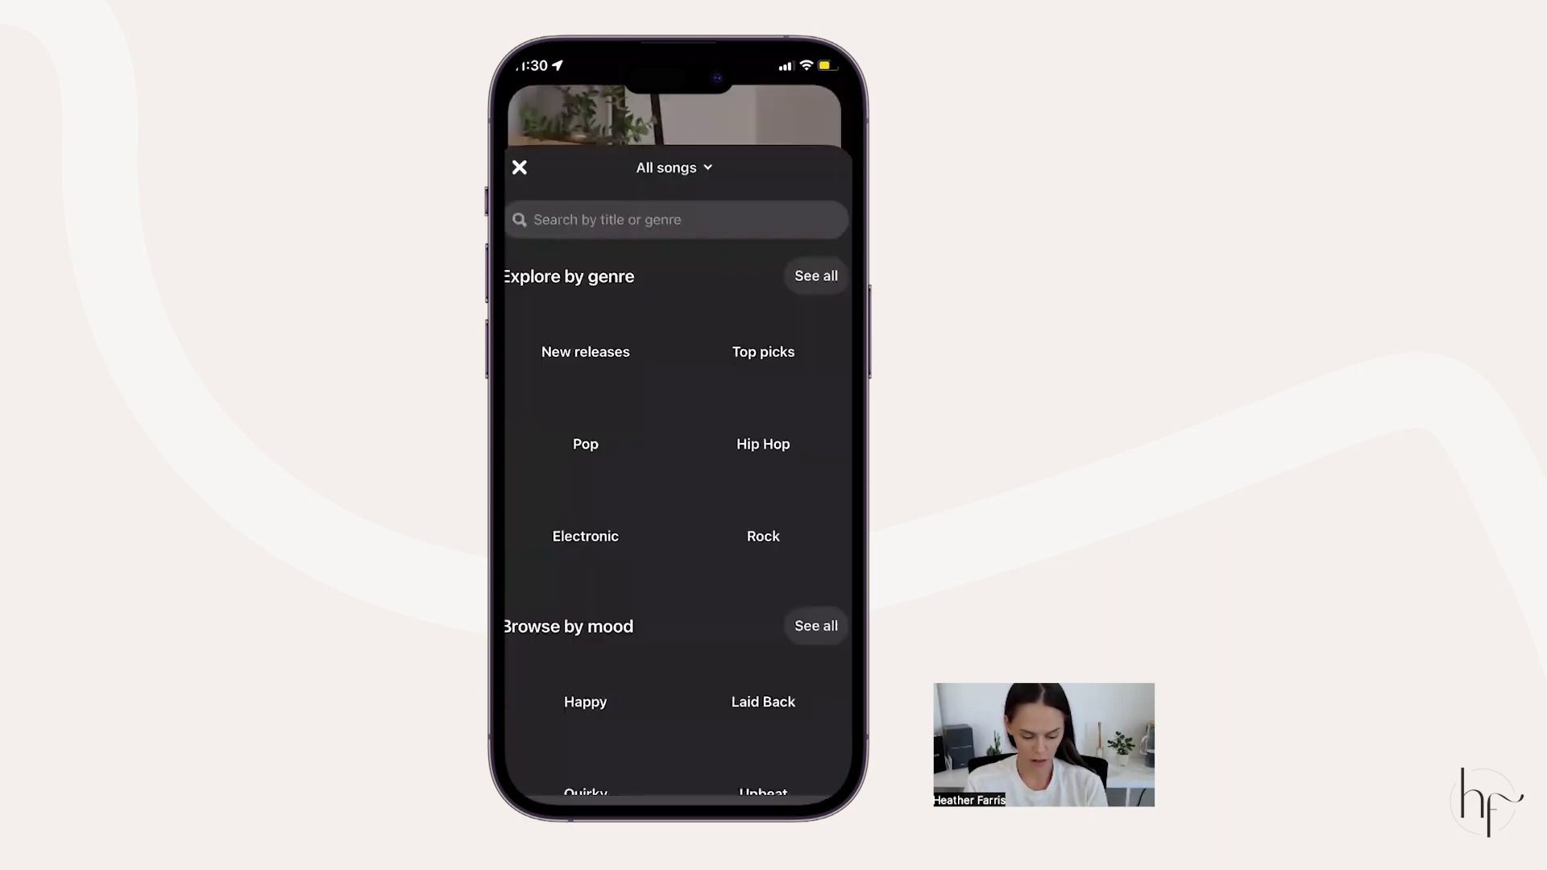
{"action": "left_click", "coordinate": [519, 167]}
{"action": "left_click", "coordinate": [675, 306]}
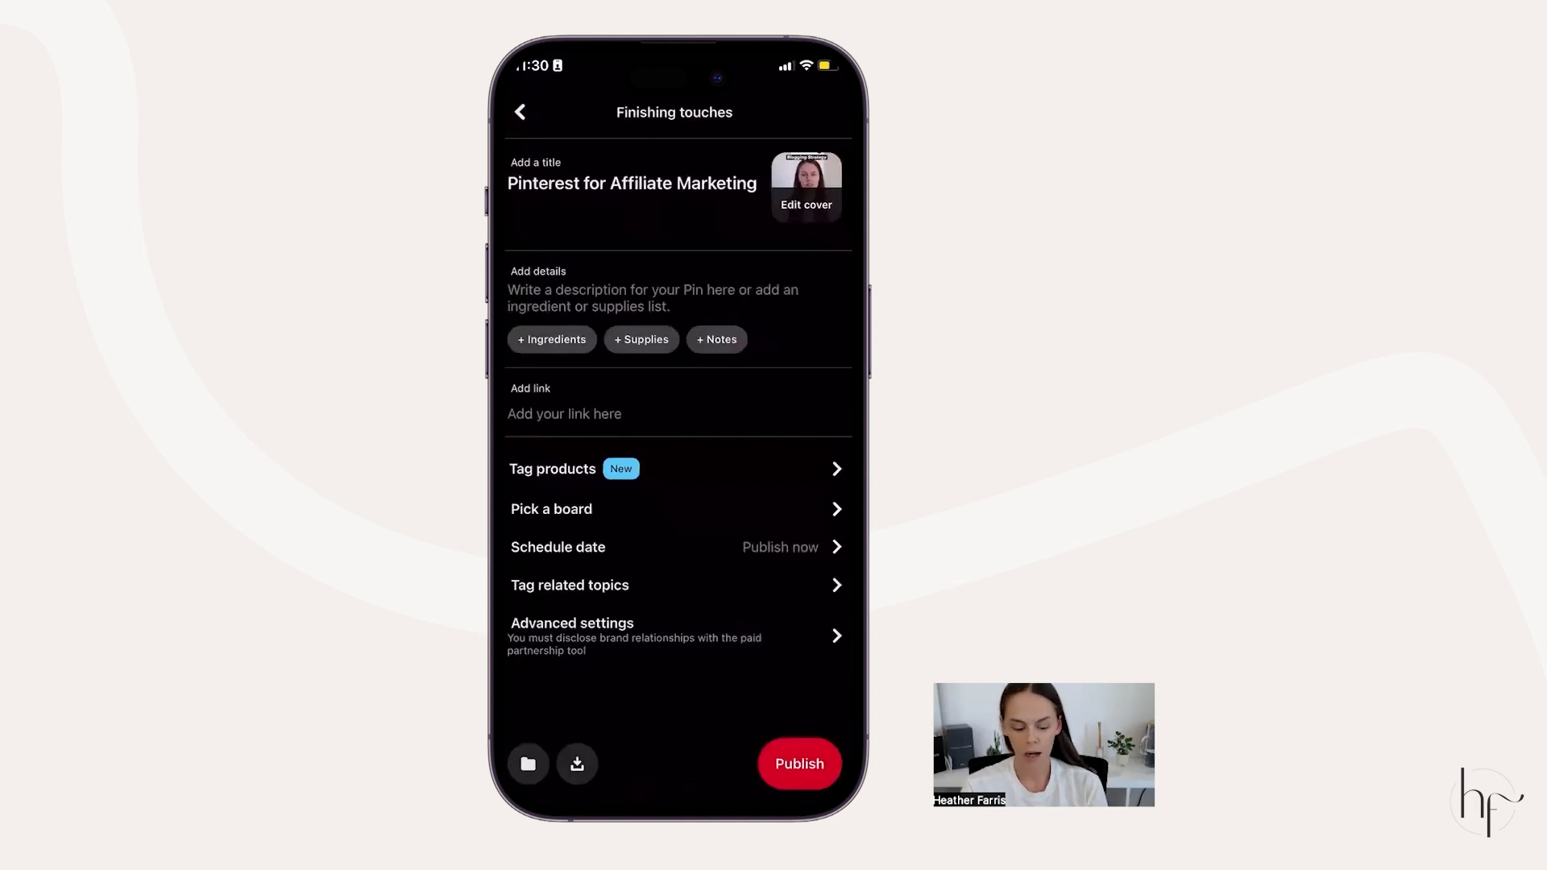
- Replace the pin's title with the copied title ending in "with a Blog: How to Make Money & Create Engaging Posts!"
{"action": "left_click", "coordinate": [757, 183]}
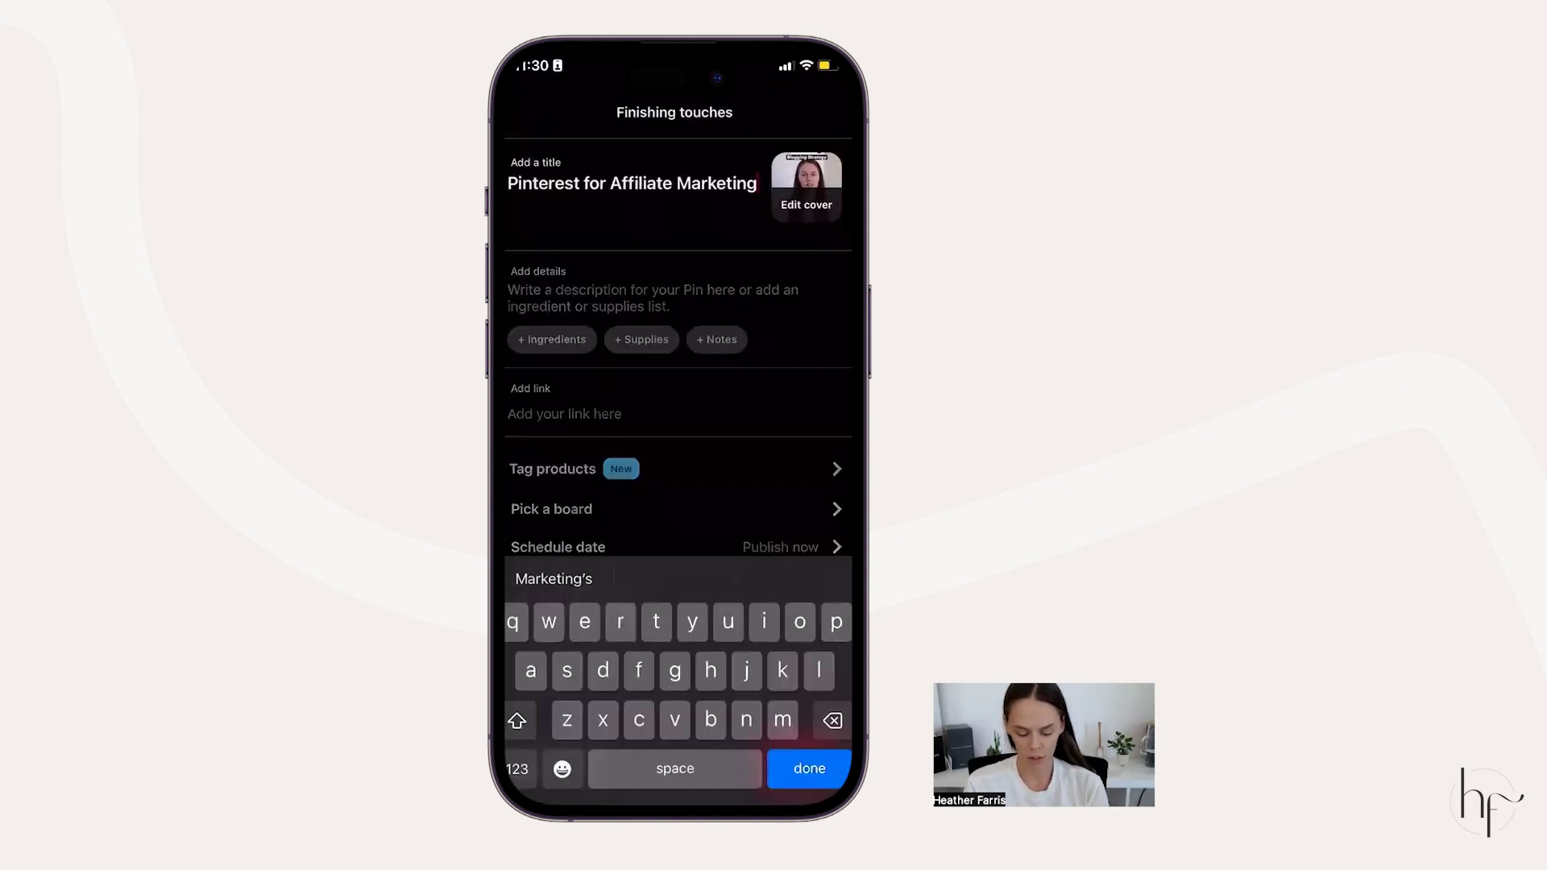
{"action": "left_click", "coordinate": [752, 143]}
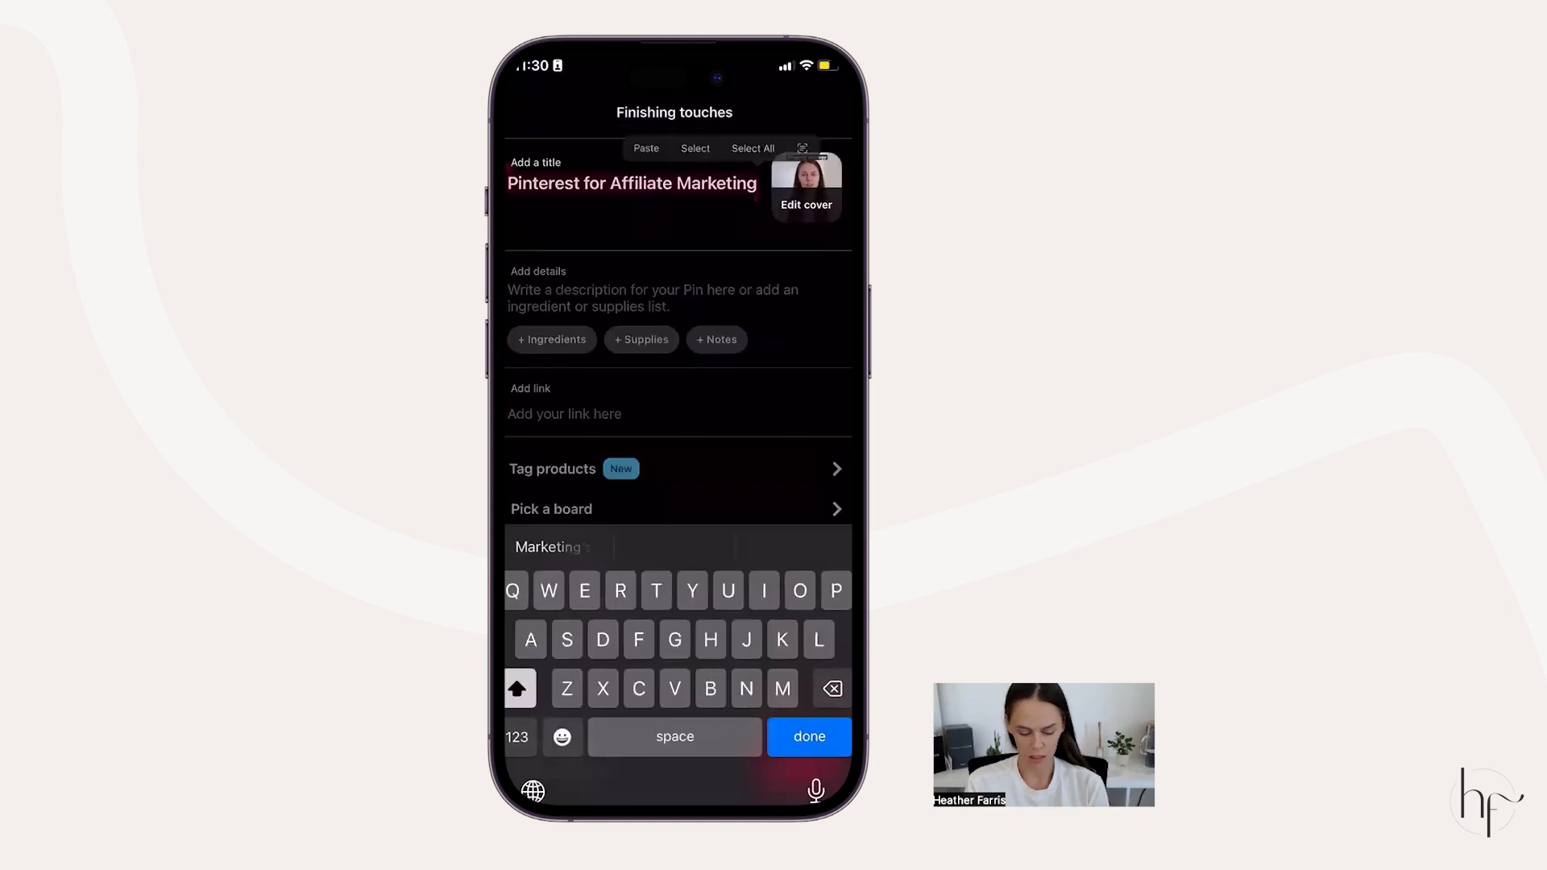
{"action": "key", "text": "BackSpace"}
{"action": "left_click", "coordinate": [564, 189]}
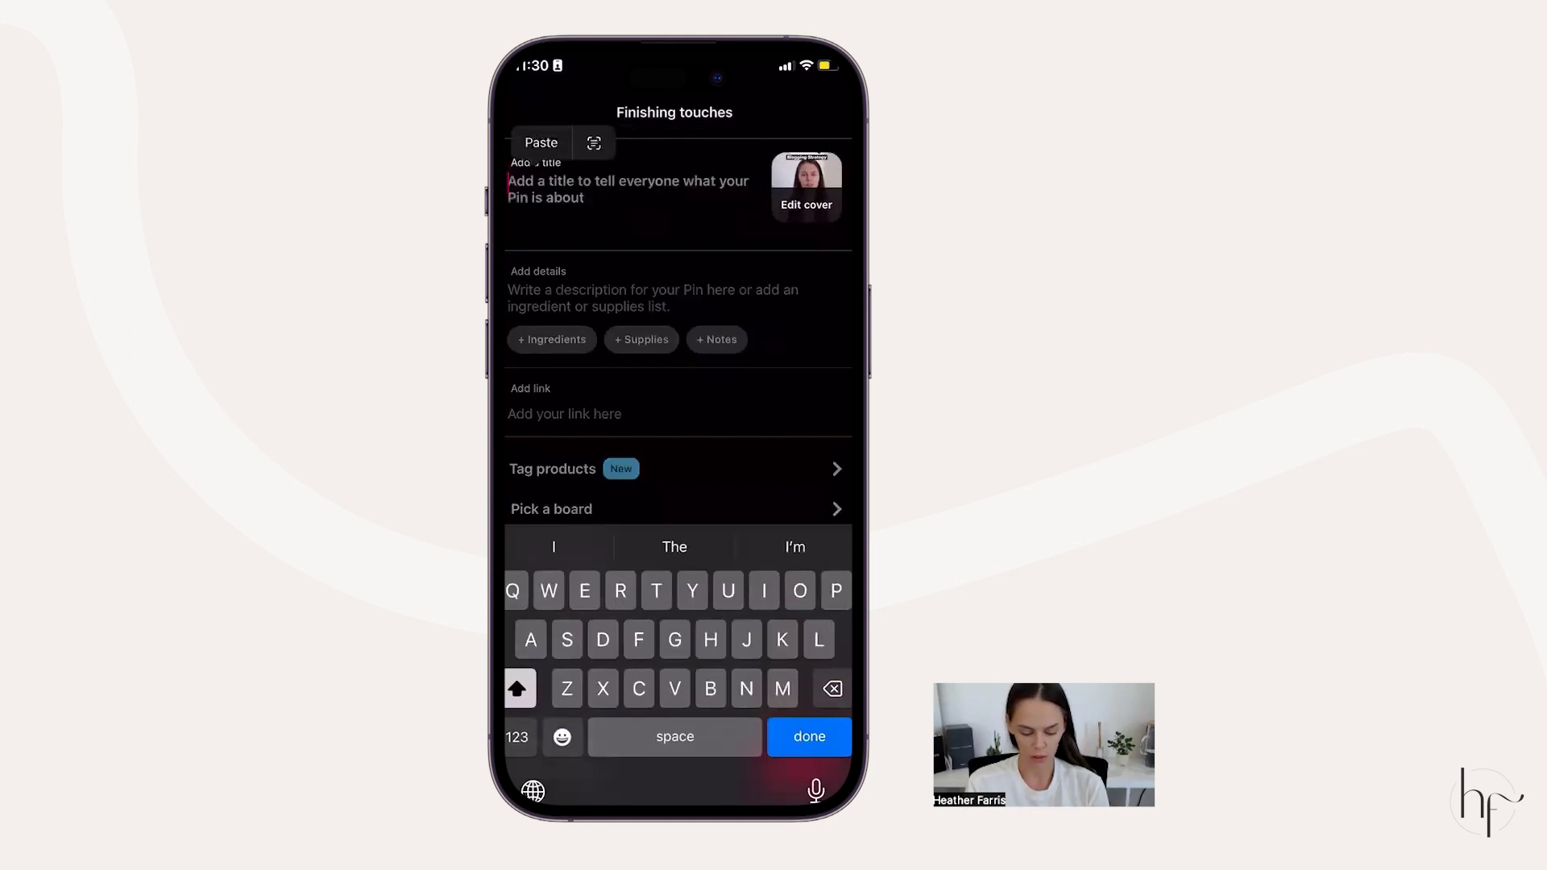
{"action": "left_click", "coordinate": [541, 143]}
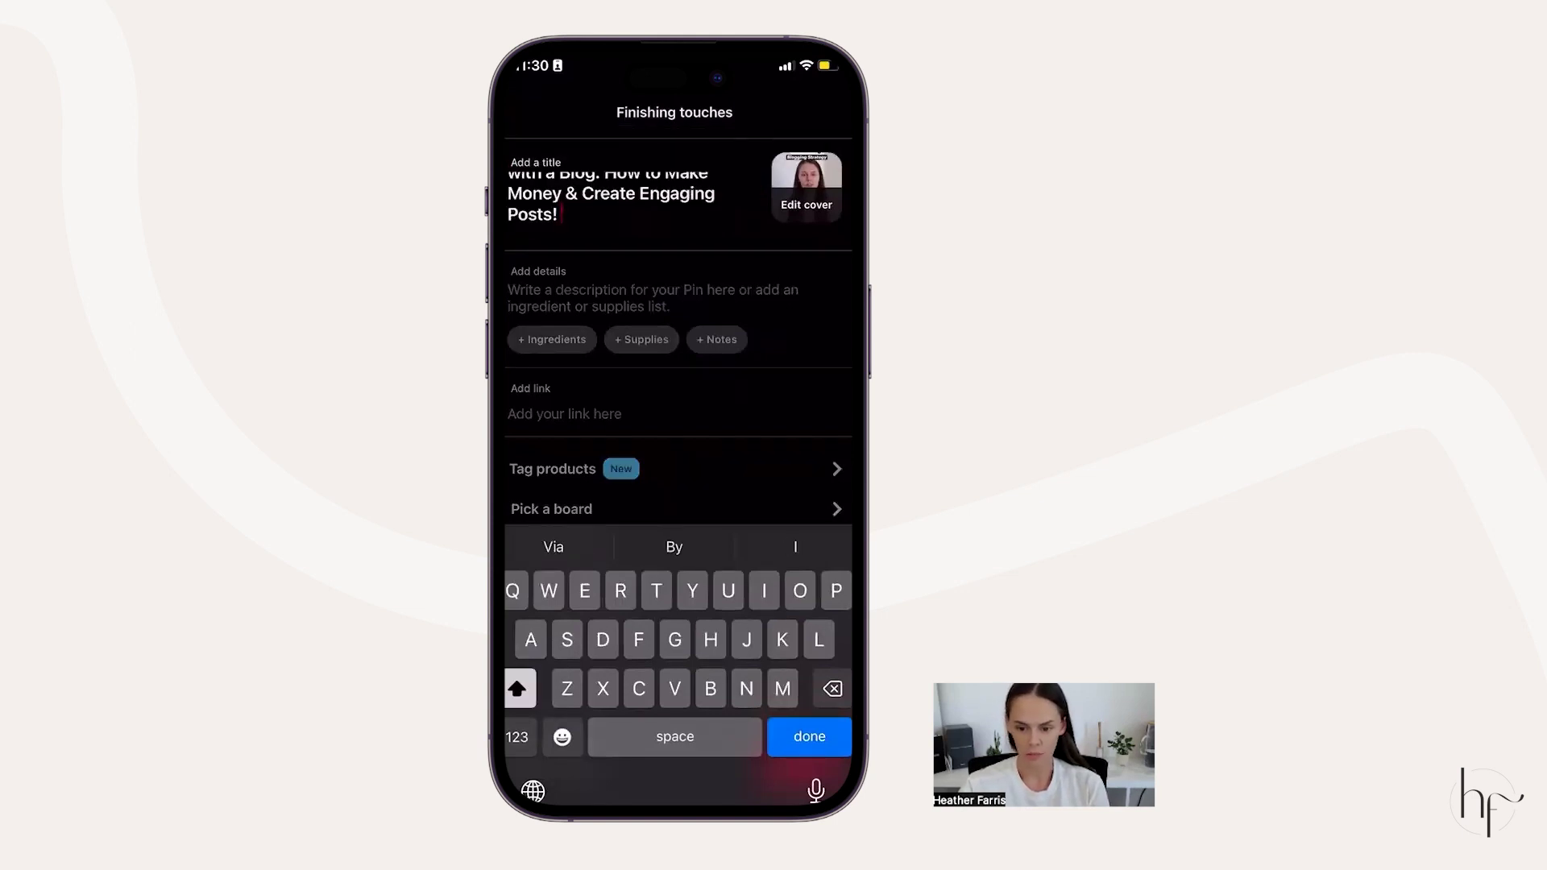
{"action": "left_click", "coordinate": [809, 737]}
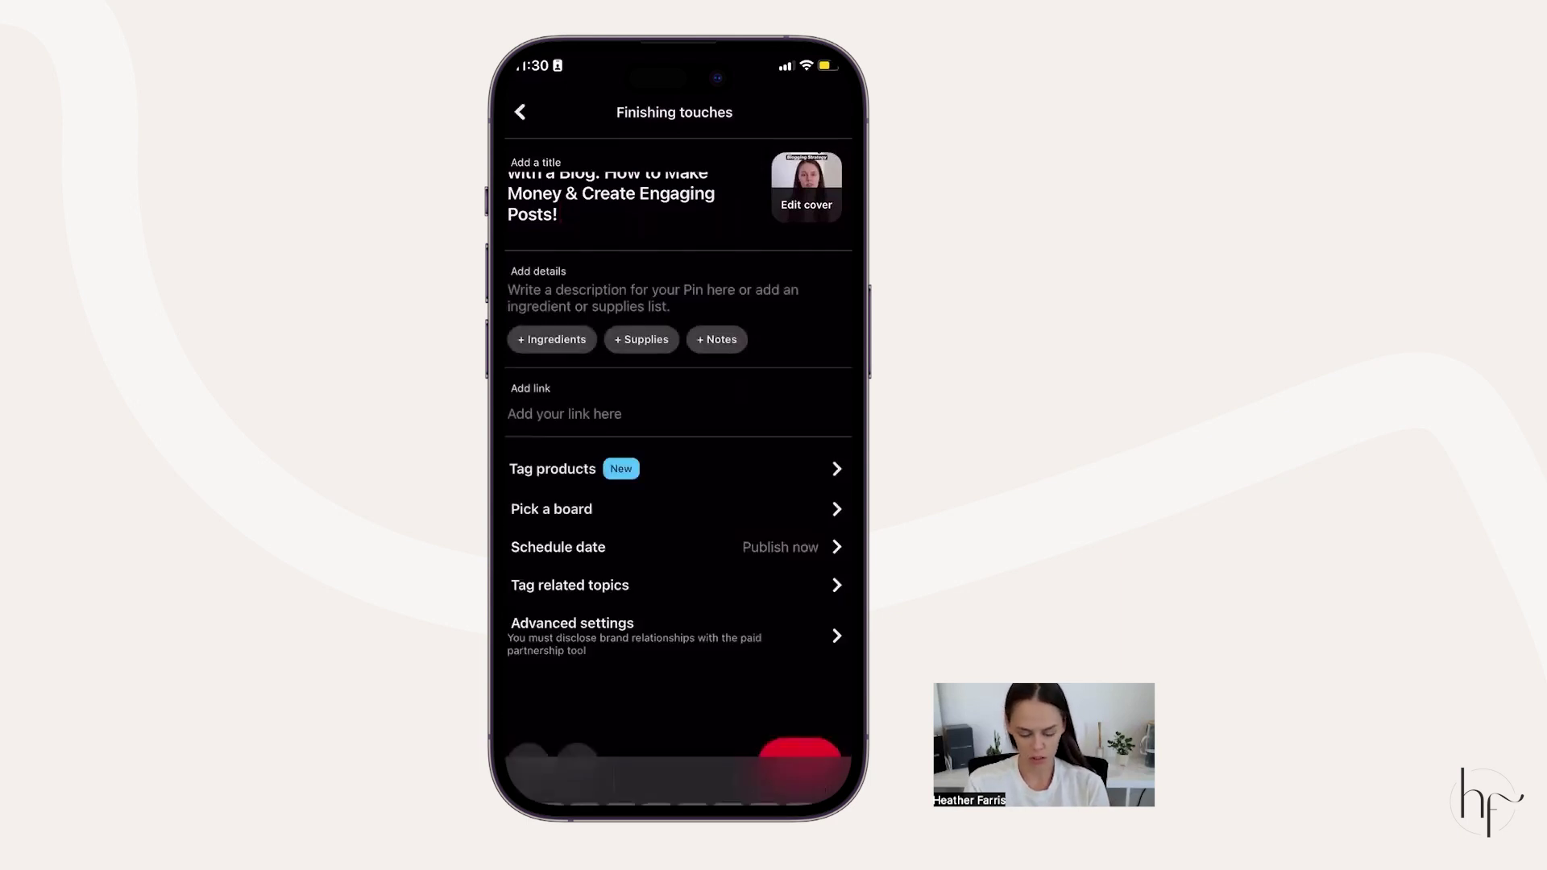
{"action": "left_click", "coordinate": [653, 298]}
{"action": "key", "text": "ctrl+v"}
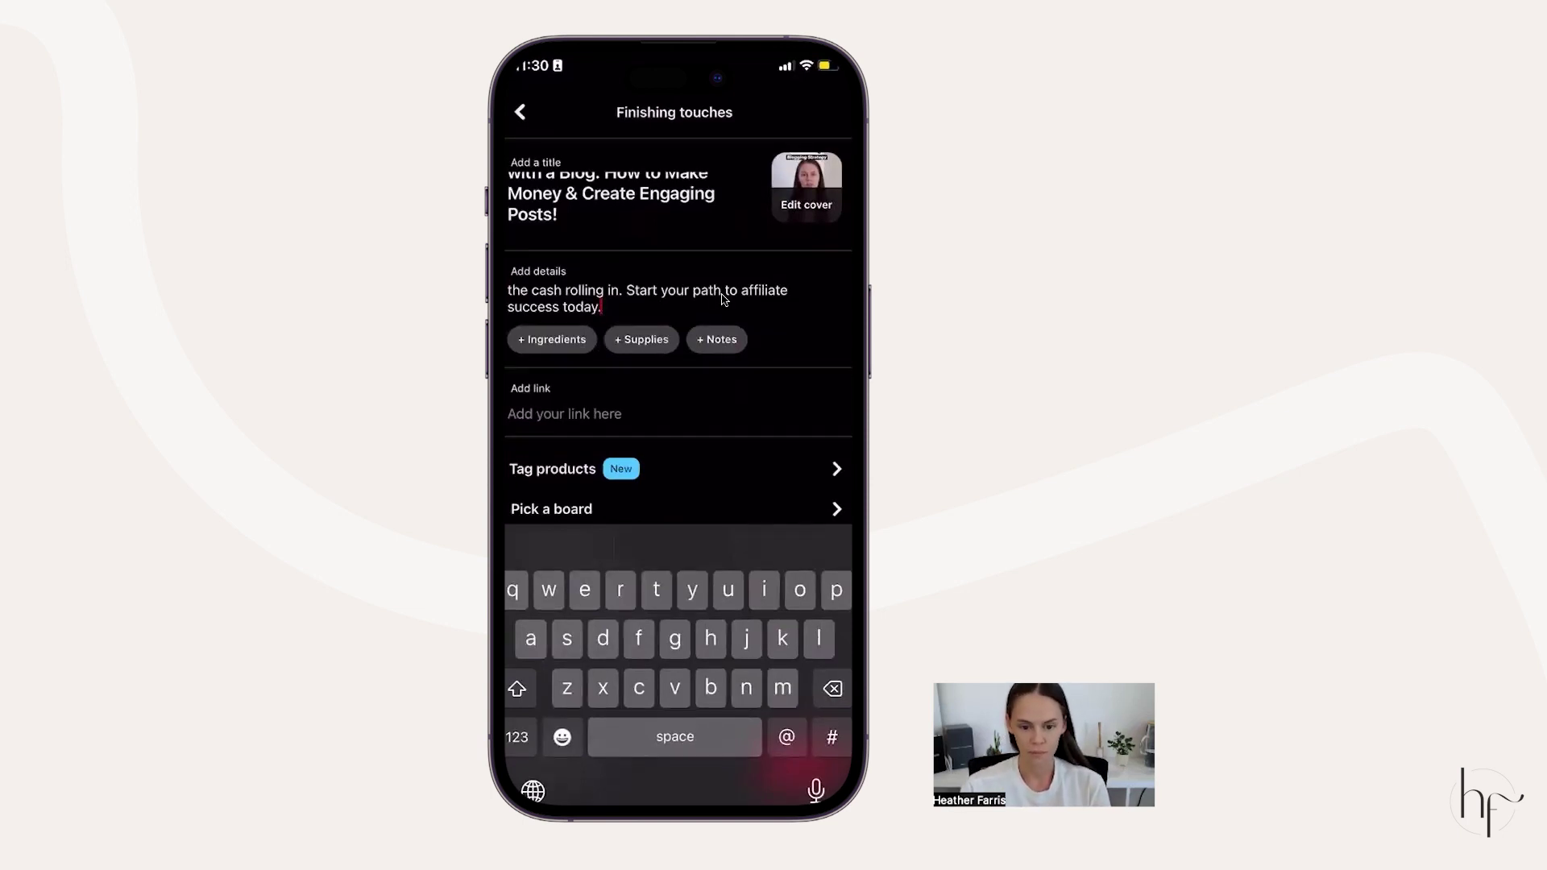
{"action": "left_click", "coordinate": [564, 414]}
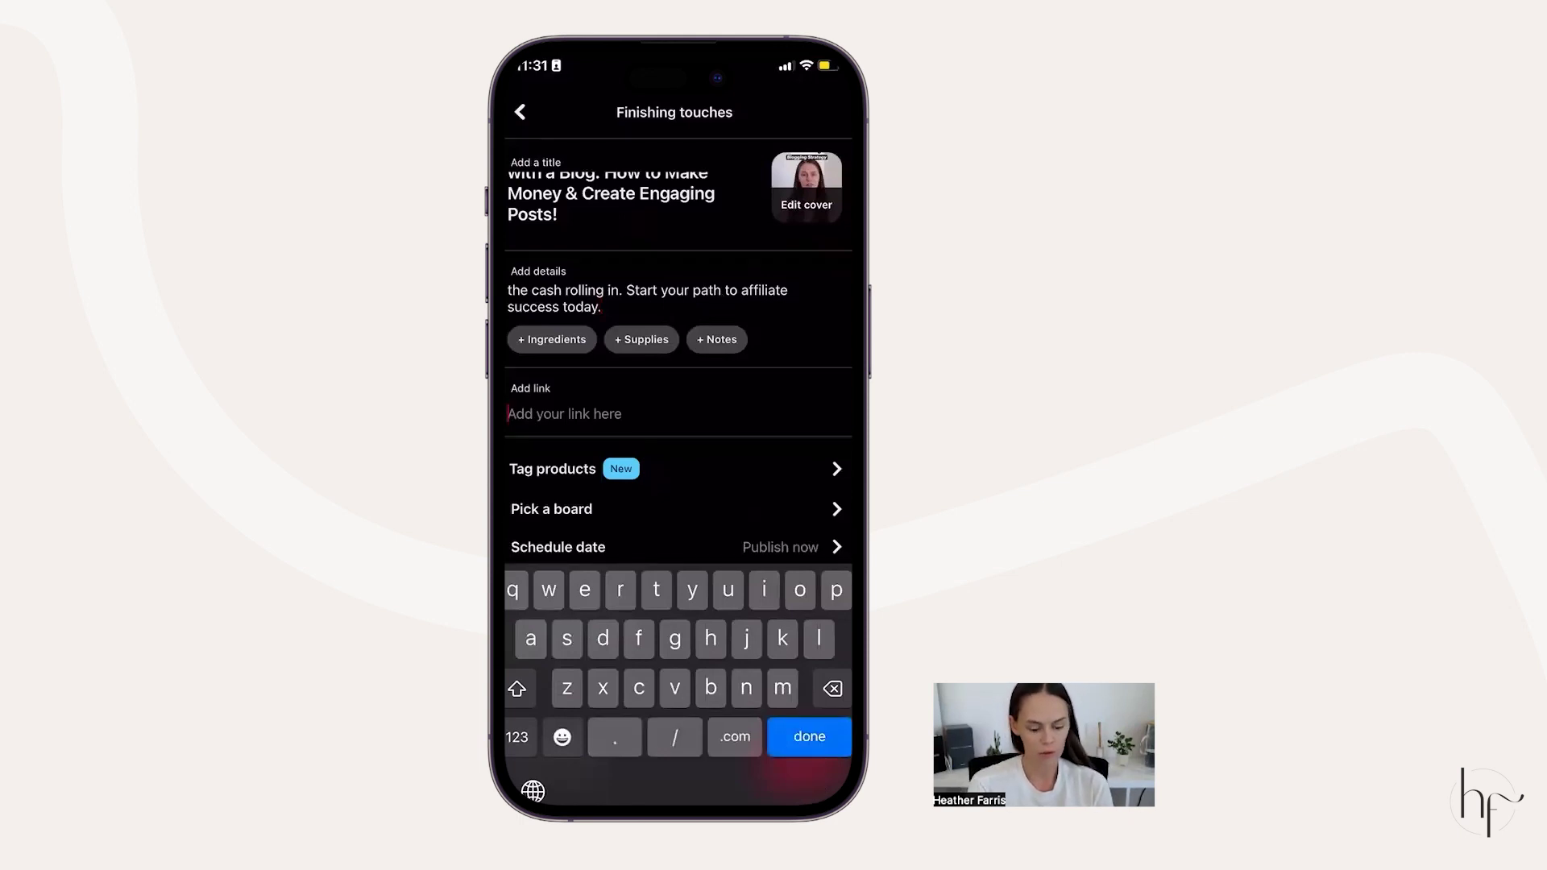
{"action": "key", "text": "Return"}
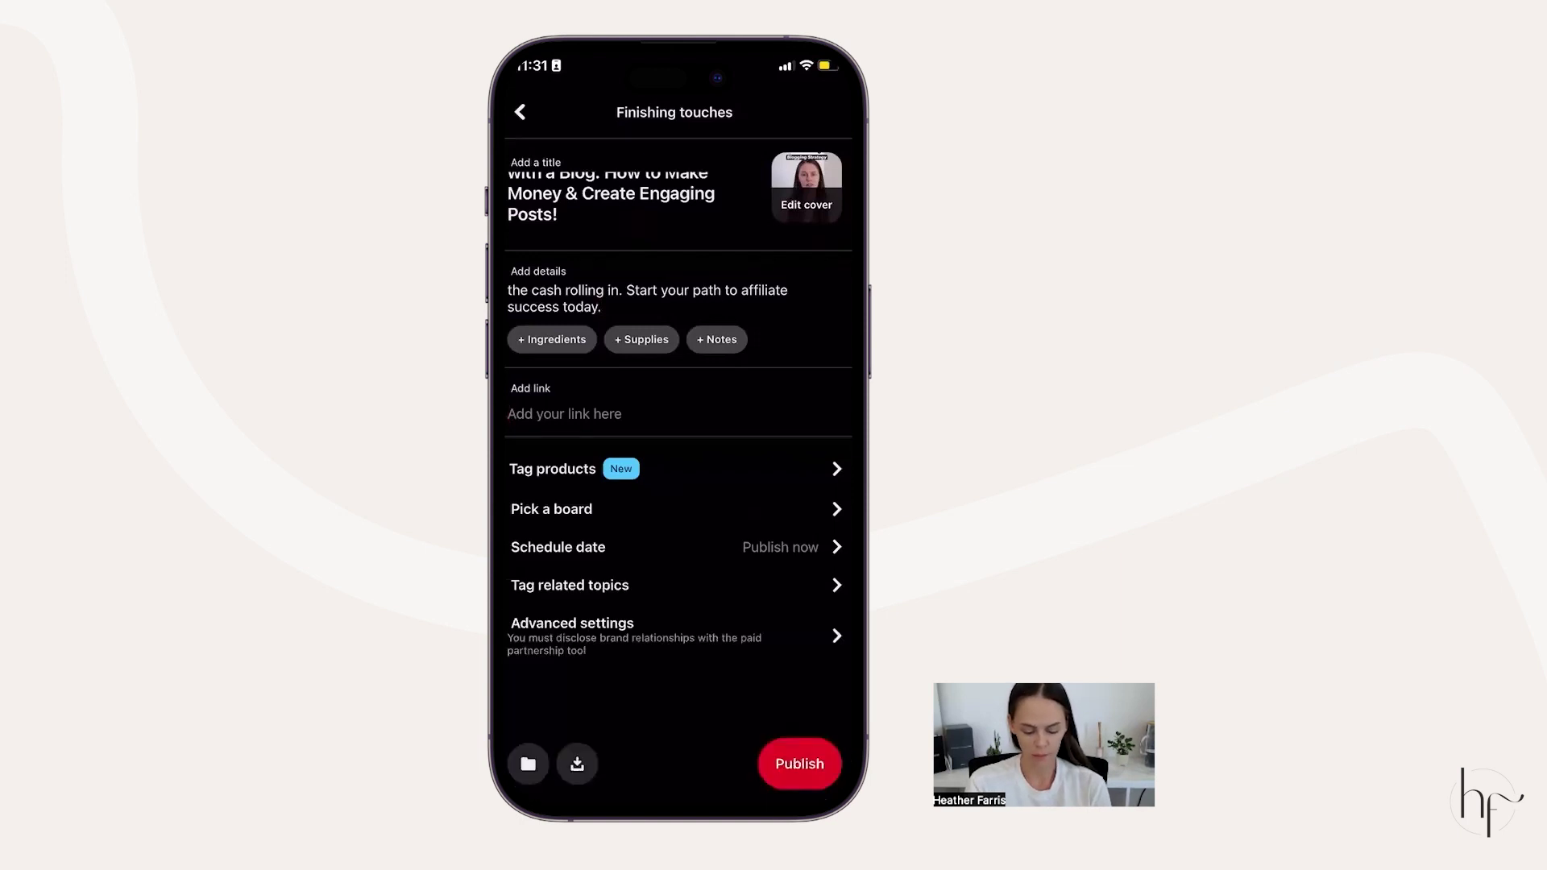
{"action": "left_click", "coordinate": [564, 413]}
{"action": "type", "text": "https://youtu.be/DndRrIhD__M"}
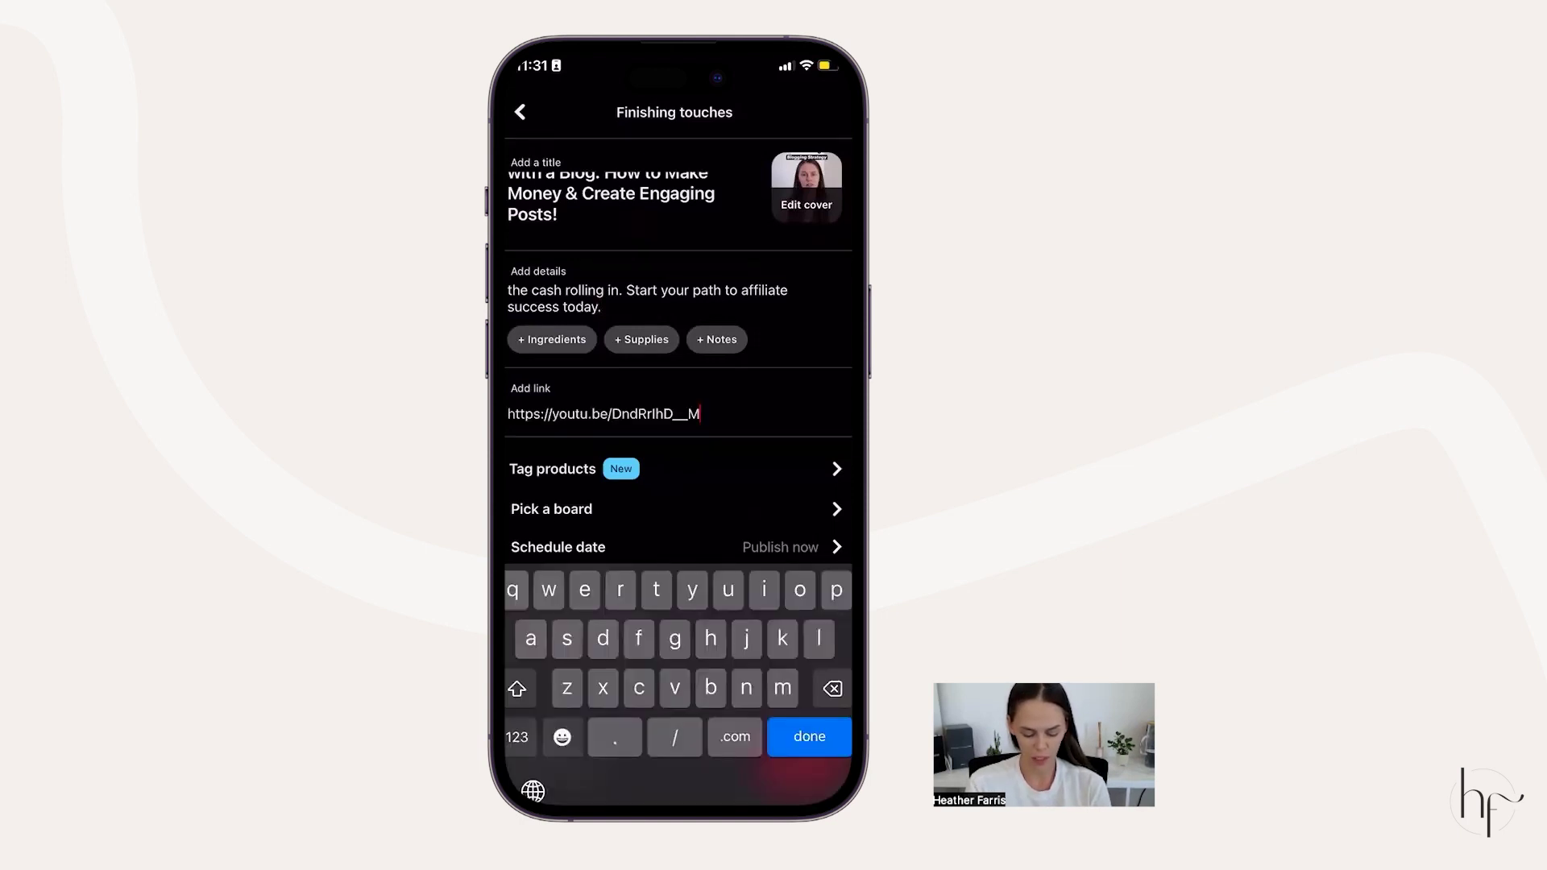
- Tag the $27.00 product "The Pinterest System" from the recently saved pins on the video pin
{"action": "left_click", "coordinate": [553, 468]}
{"action": "left_click", "coordinate": [674, 773]}
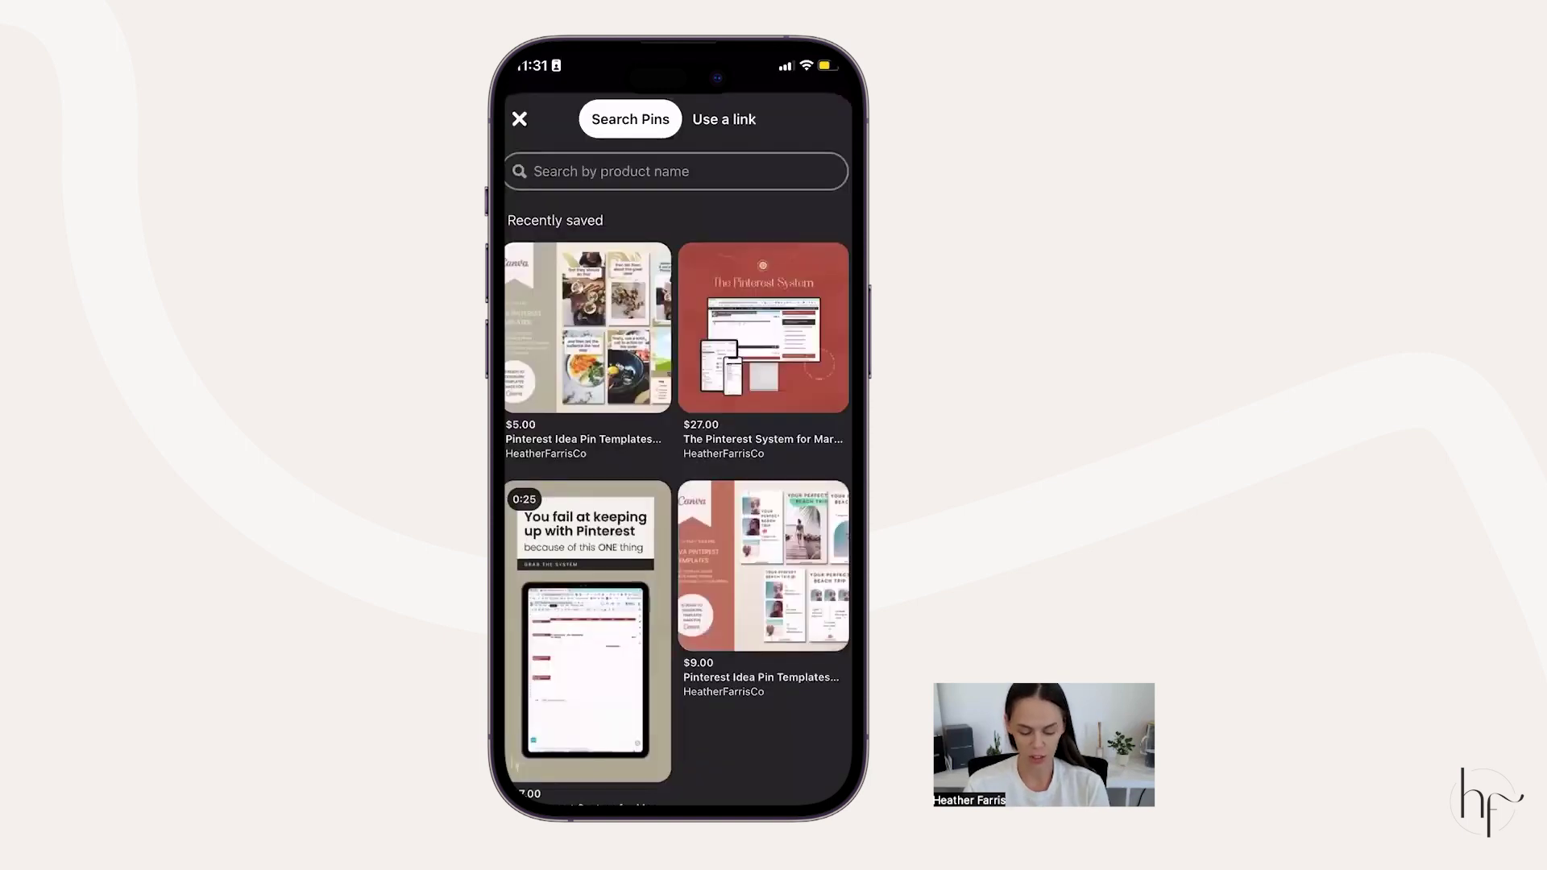
{"action": "left_click", "coordinate": [763, 328]}
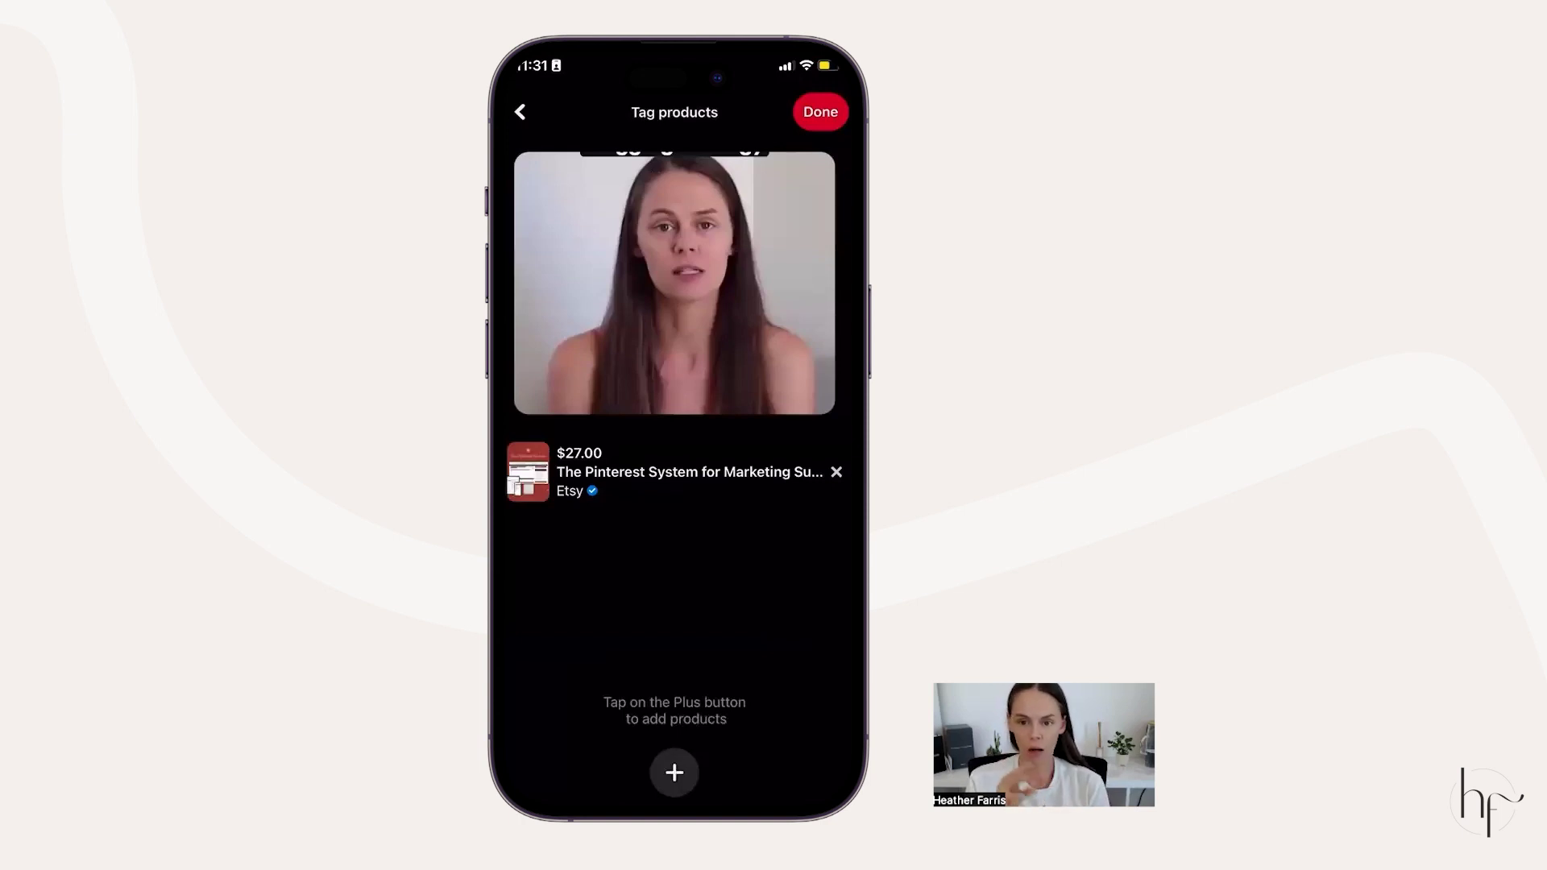
{"action": "left_click", "coordinate": [821, 112]}
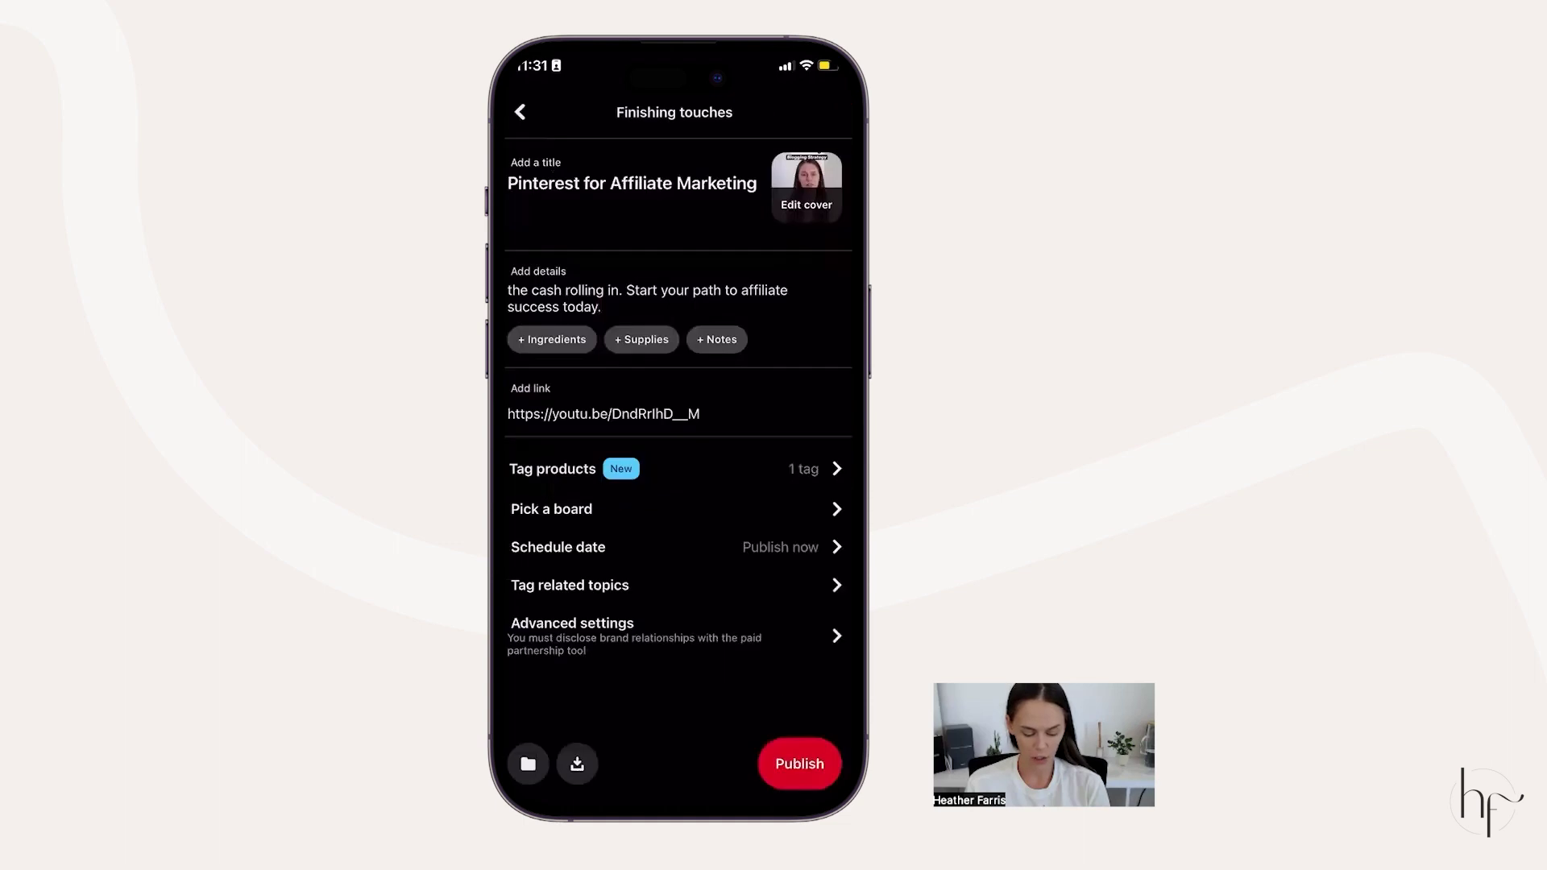
- Look through the board list and assign the pin to the board "Affiliate Marketing for Bloggers"
{"action": "left_click", "coordinate": [675, 509]}
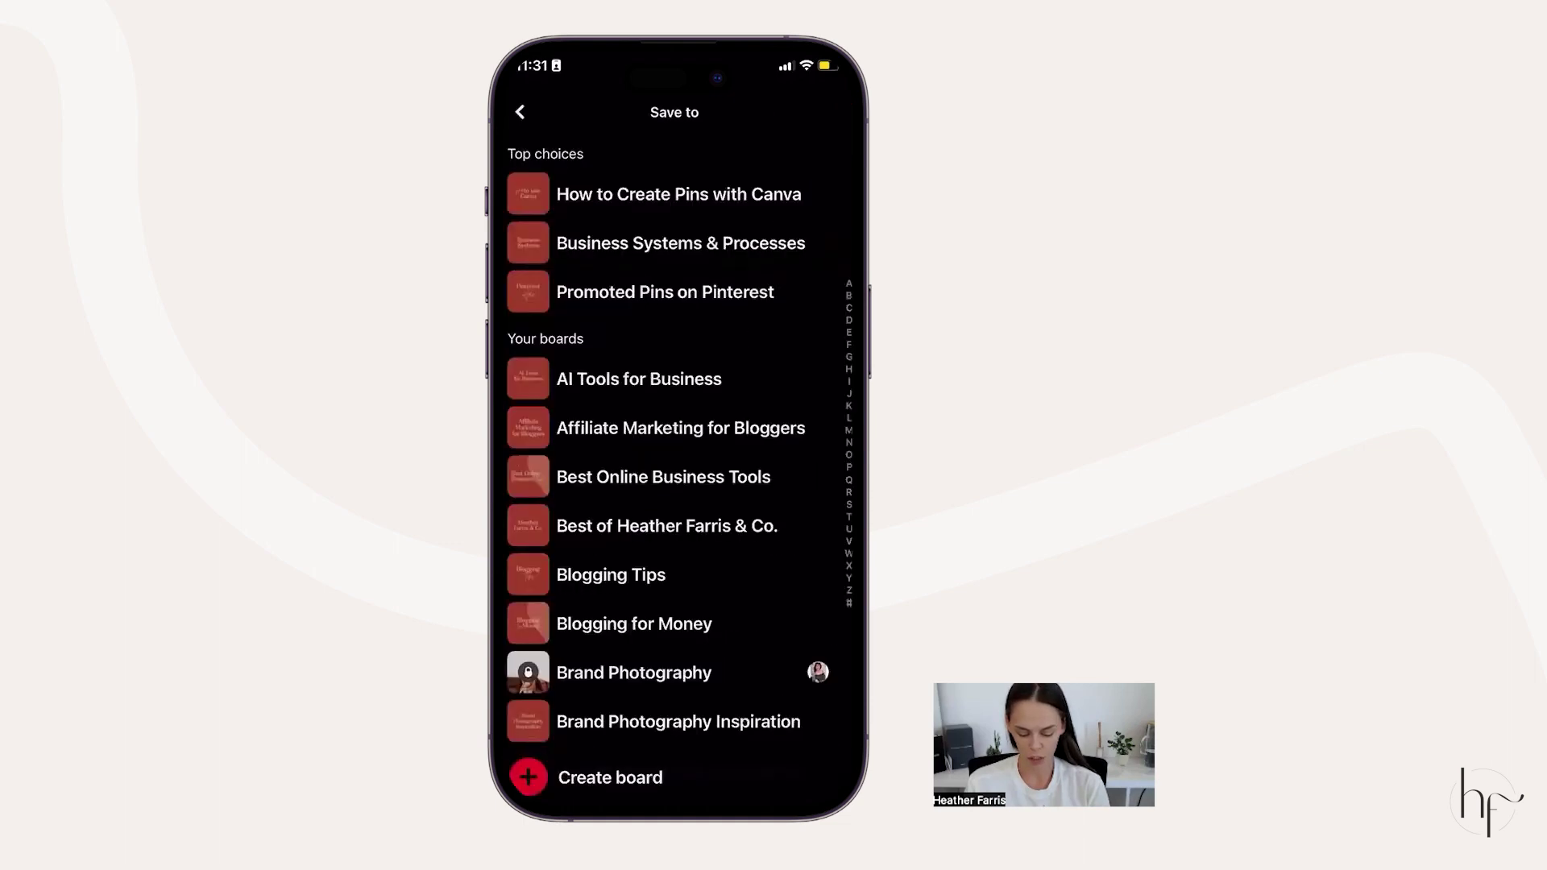
{"action": "scroll", "coordinate": [675, 452], "scroll_direction": "down", "scroll_amount": 3}
{"action": "scroll", "coordinate": [675, 451], "scroll_direction": "down", "scroll_amount": 2}
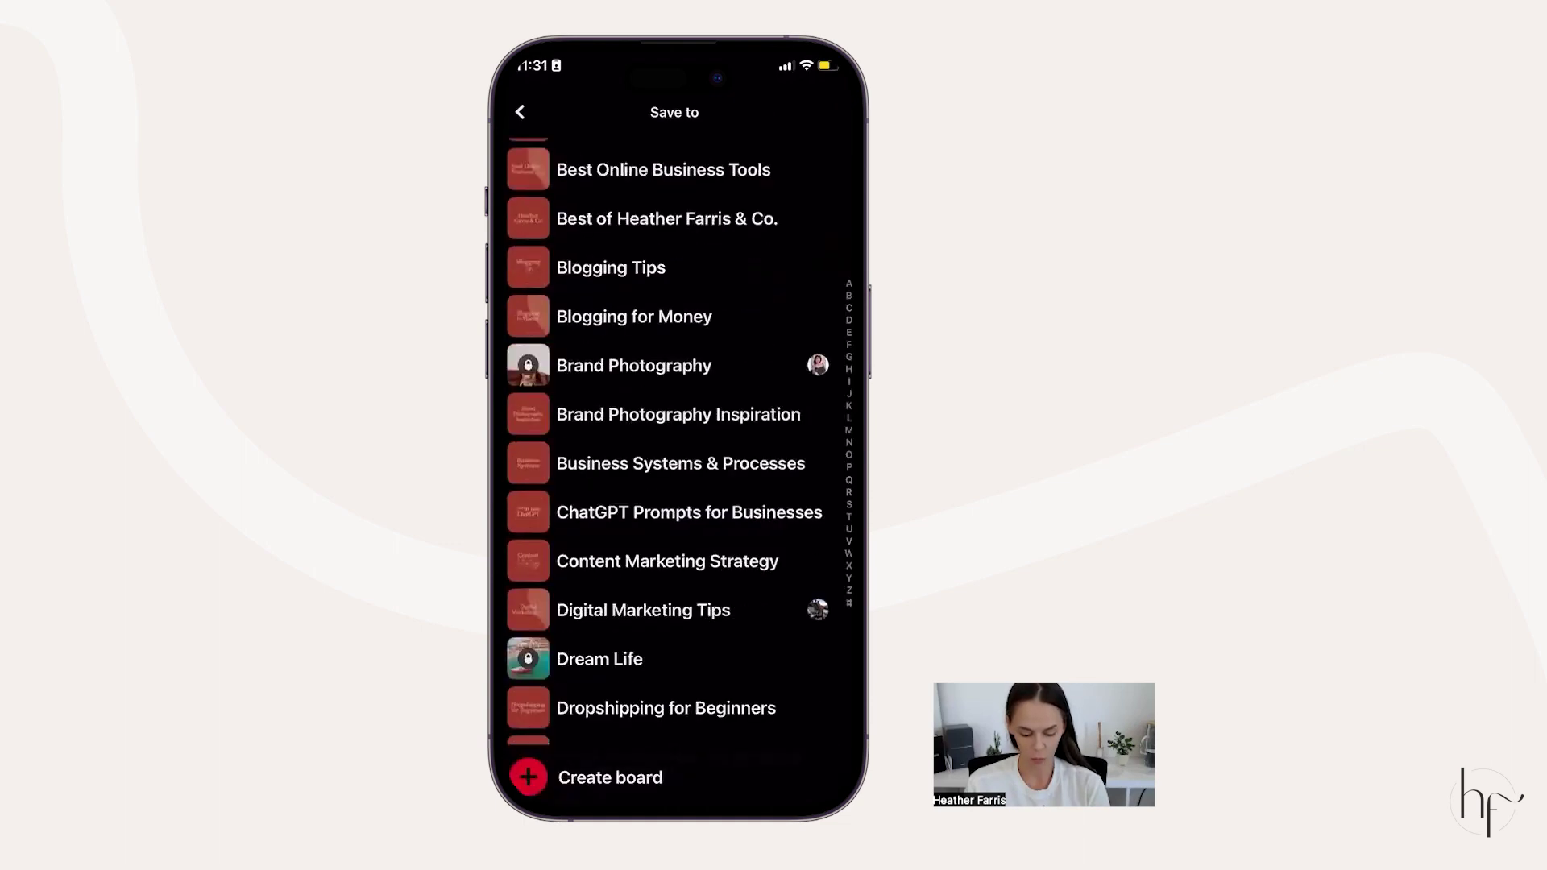
{"action": "scroll", "coordinate": [675, 451], "scroll_direction": "up", "scroll_amount": 4}
{"action": "scroll", "coordinate": [676, 451], "scroll_direction": "up", "scroll_amount": 1}
{"action": "left_click", "coordinate": [681, 368]}
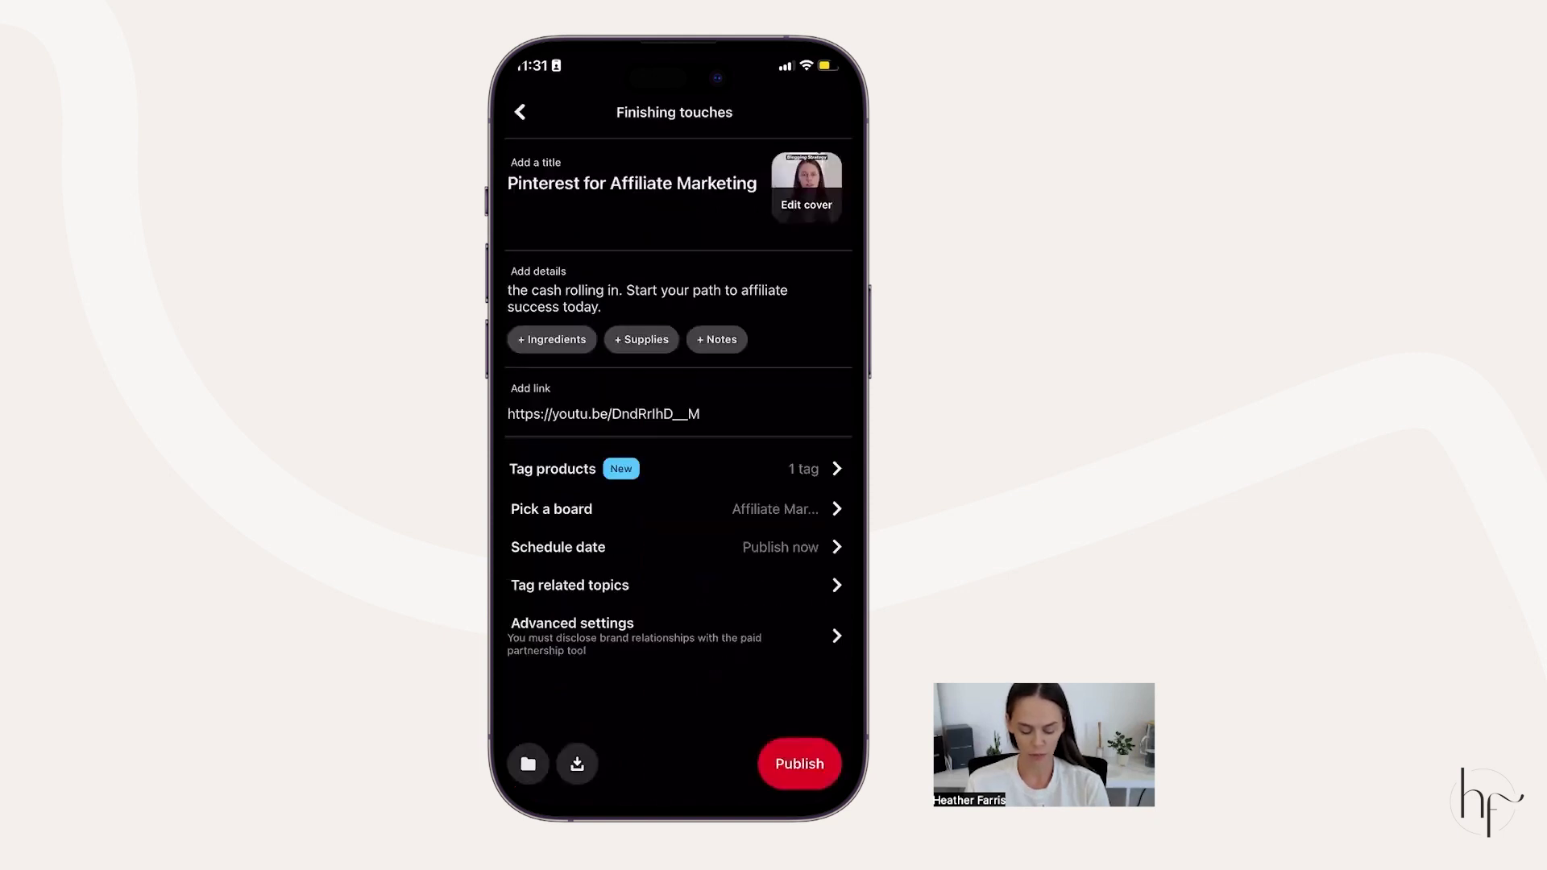
- Tag the pin with the topics Marketing, Business Ideas, Business Marketing, Small Business Marketing and Affiliate Marketing
{"action": "left_click", "coordinate": [675, 585]}
{"action": "type", "text": "Busin"}
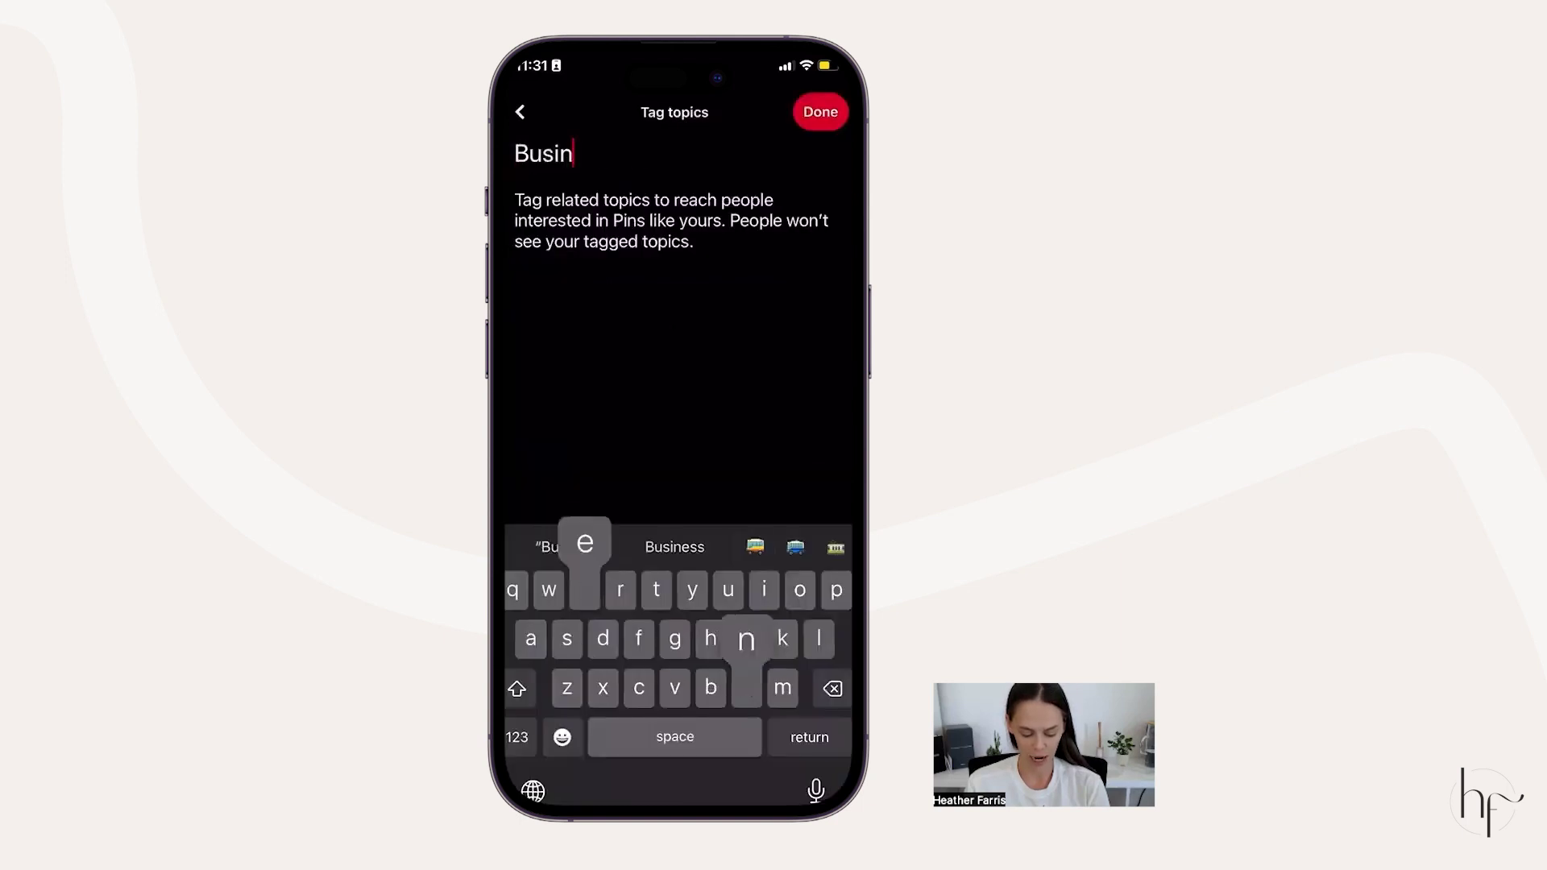
{"action": "type", "text": "esses"}
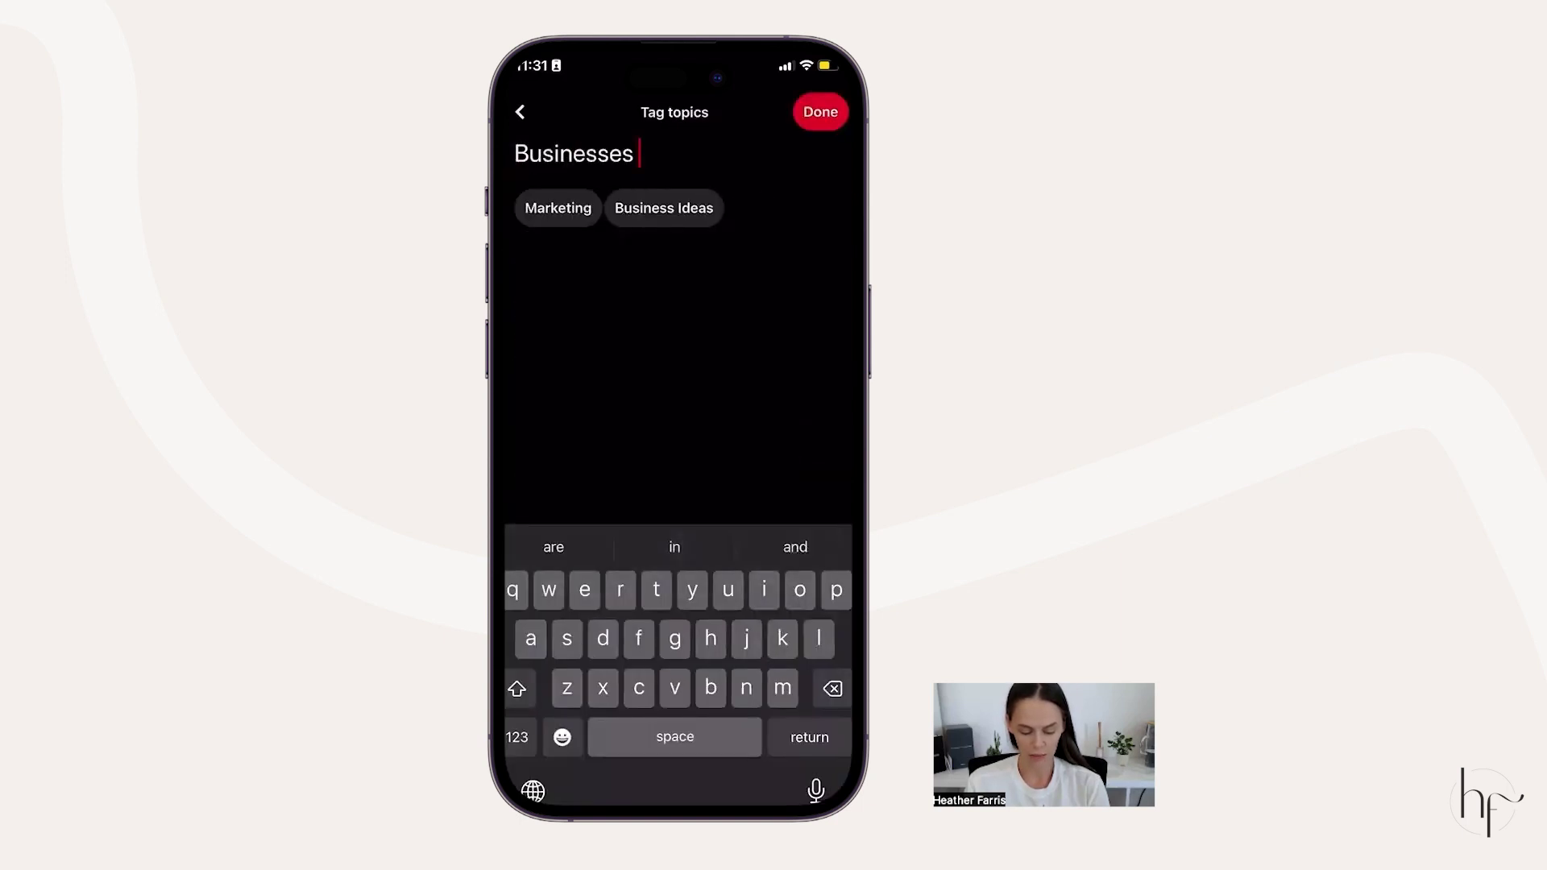
{"action": "left_click", "coordinate": [558, 208]}
{"action": "key", "text": "BackSpace"}
{"action": "key", "text": "BackSpace"}
{"action": "key", "text": "BackSpace"}
{"action": "key", "text": "BackSpace"}
{"action": "key", "text": "BackSpace"}
{"action": "key", "text": "BackSpace"}
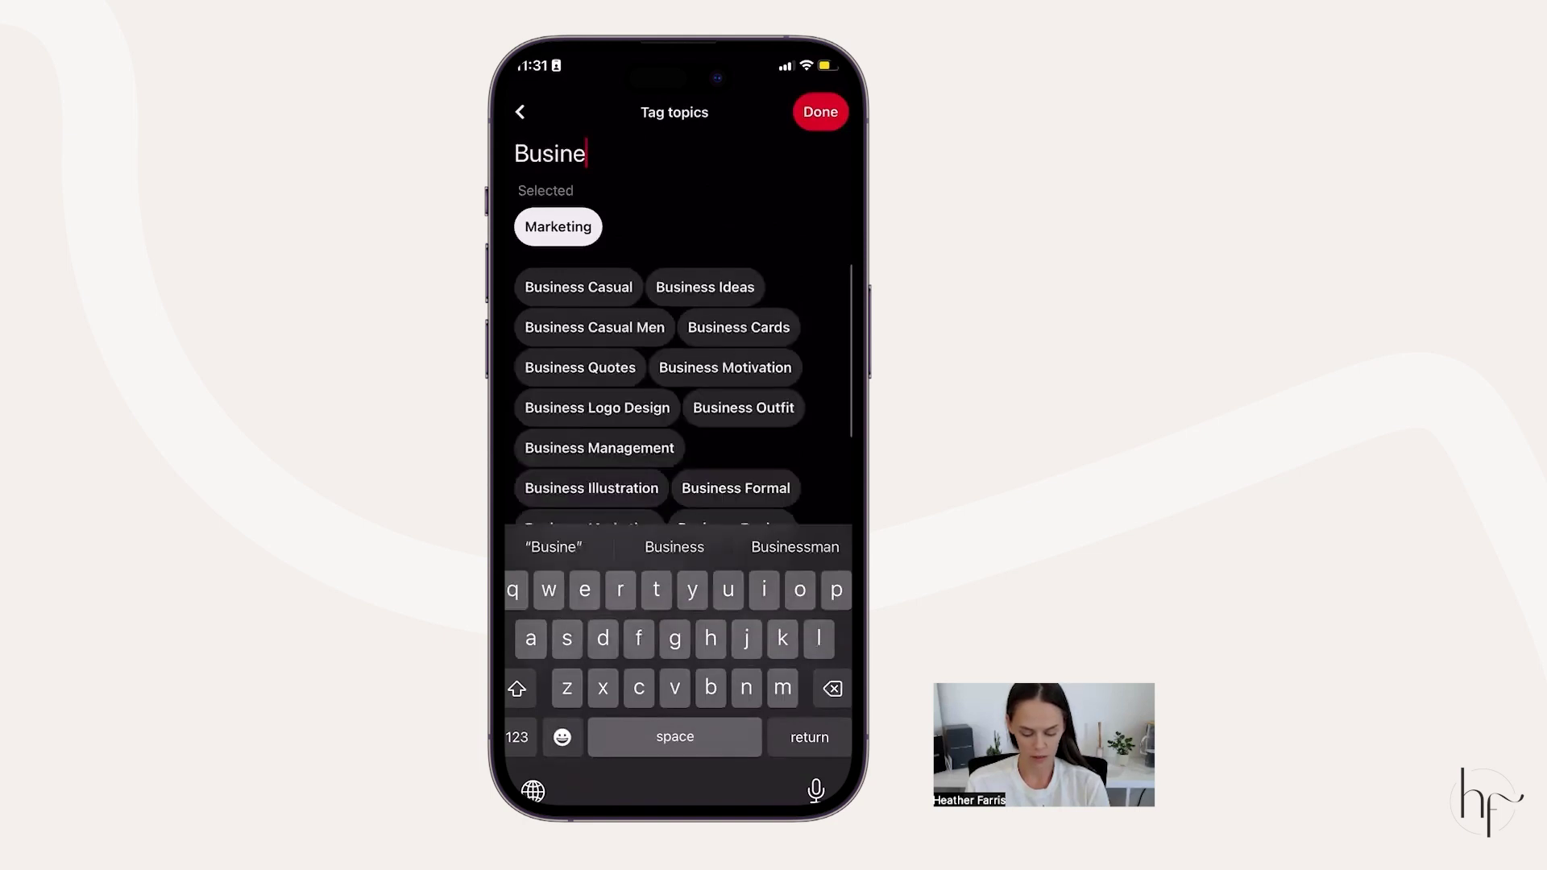
{"action": "left_click", "coordinate": [705, 287]}
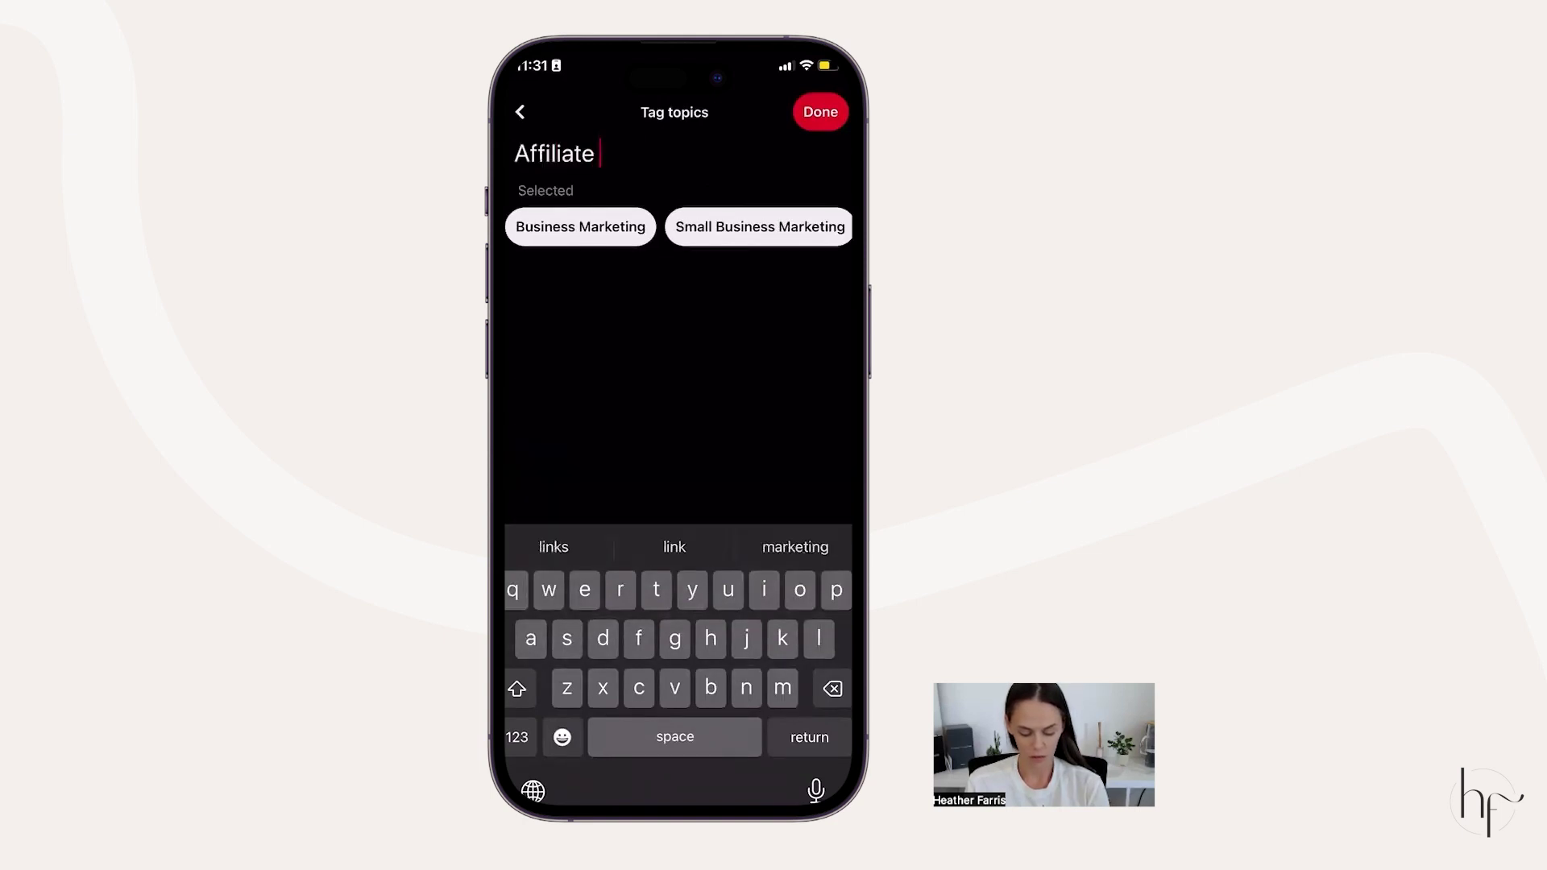
{"action": "left_click", "coordinate": [586, 287]}
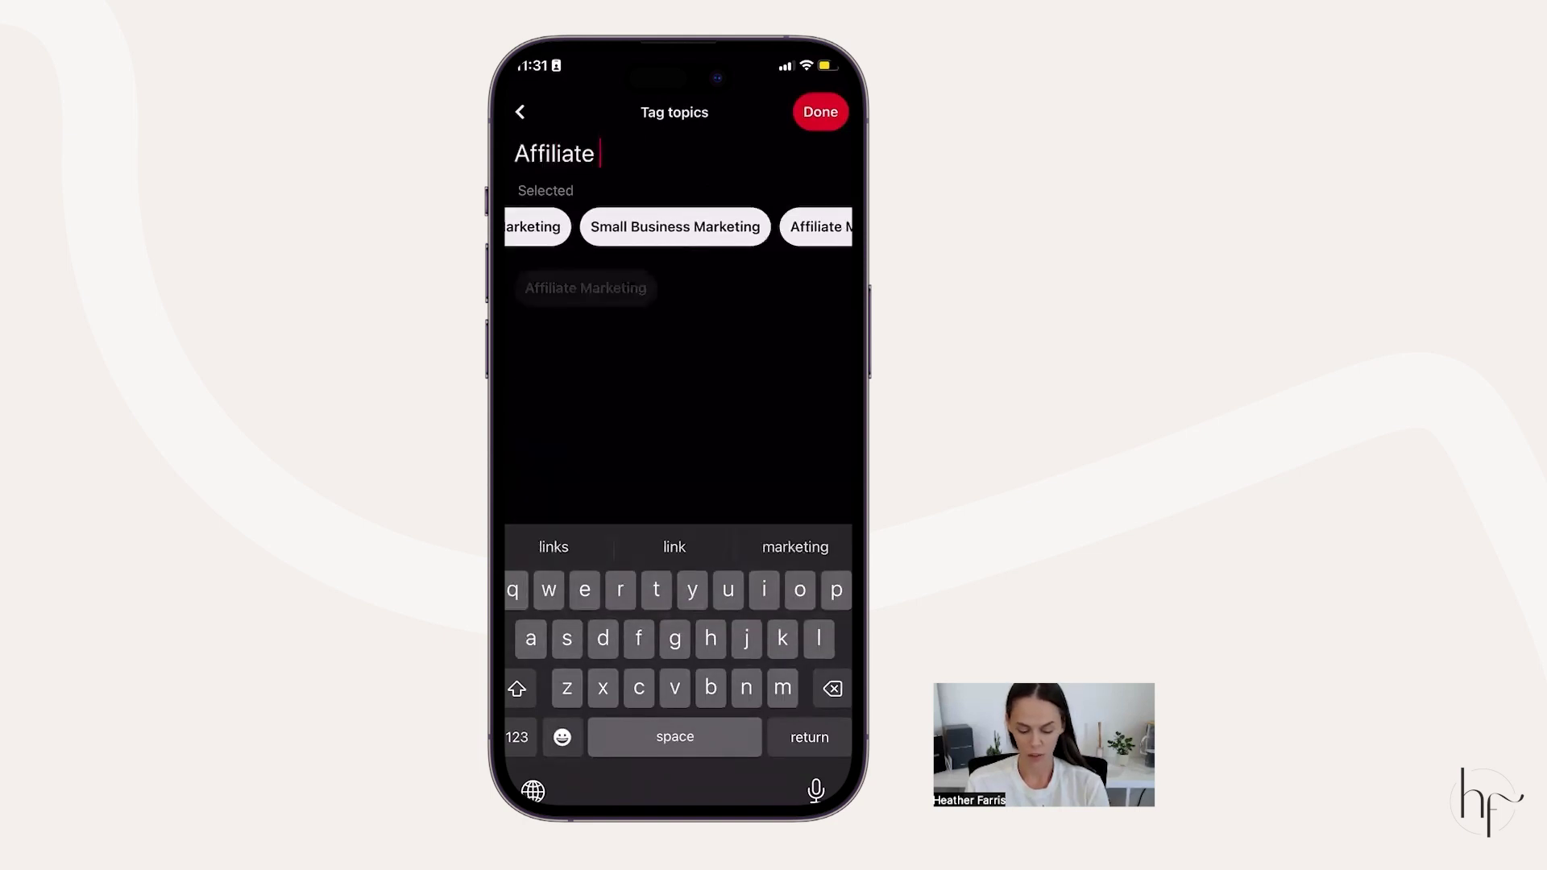
{"action": "left_click", "coordinate": [821, 112]}
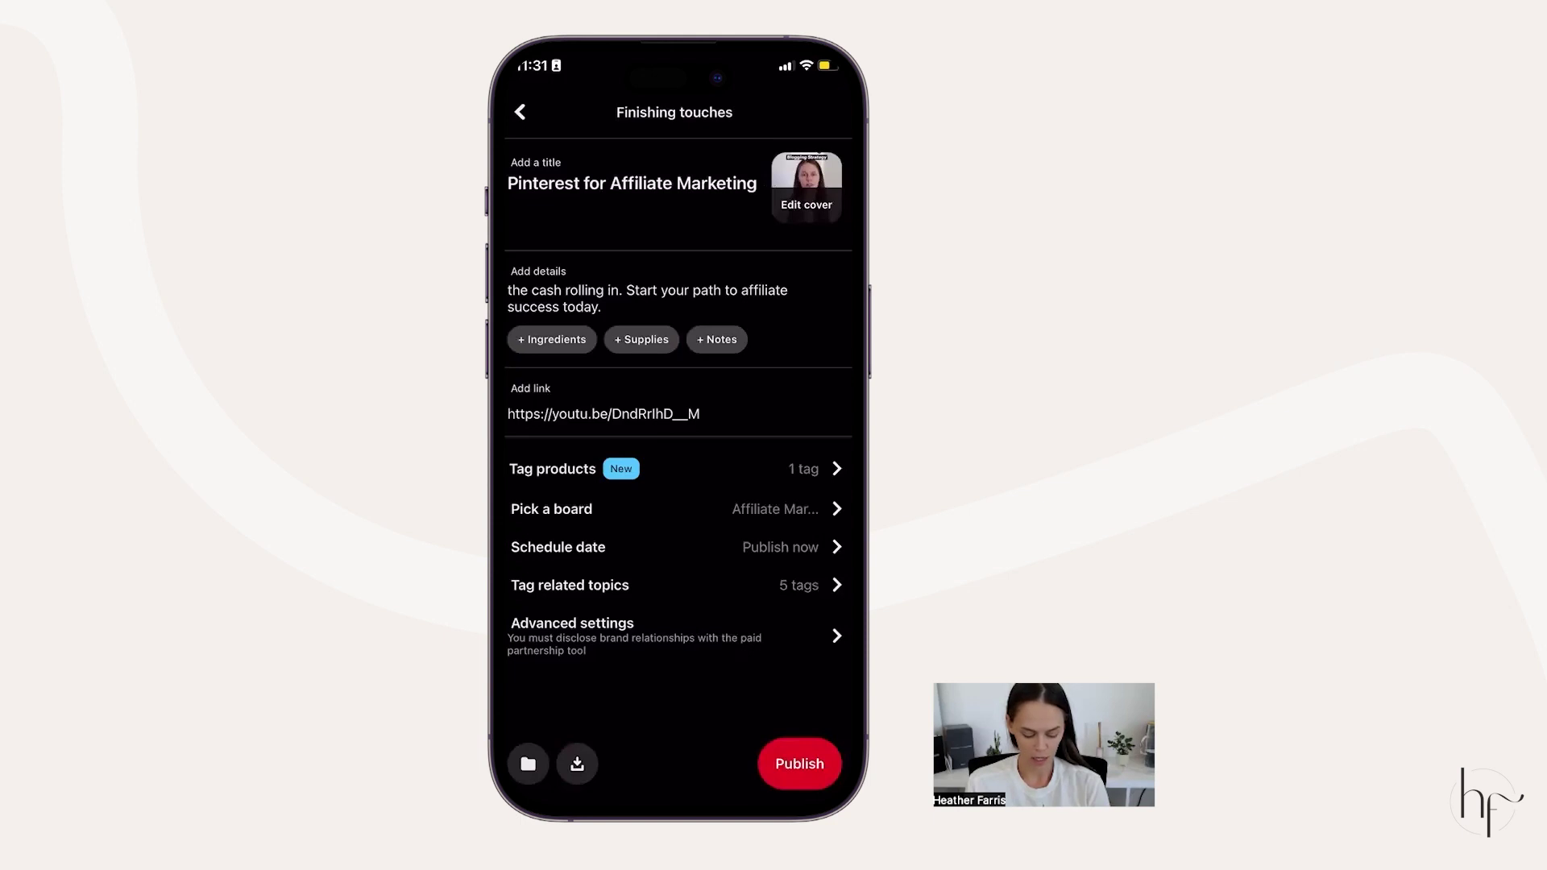
- Set the pin's publishing date and time to today at 2:30 PM
{"action": "left_click", "coordinate": [780, 547]}
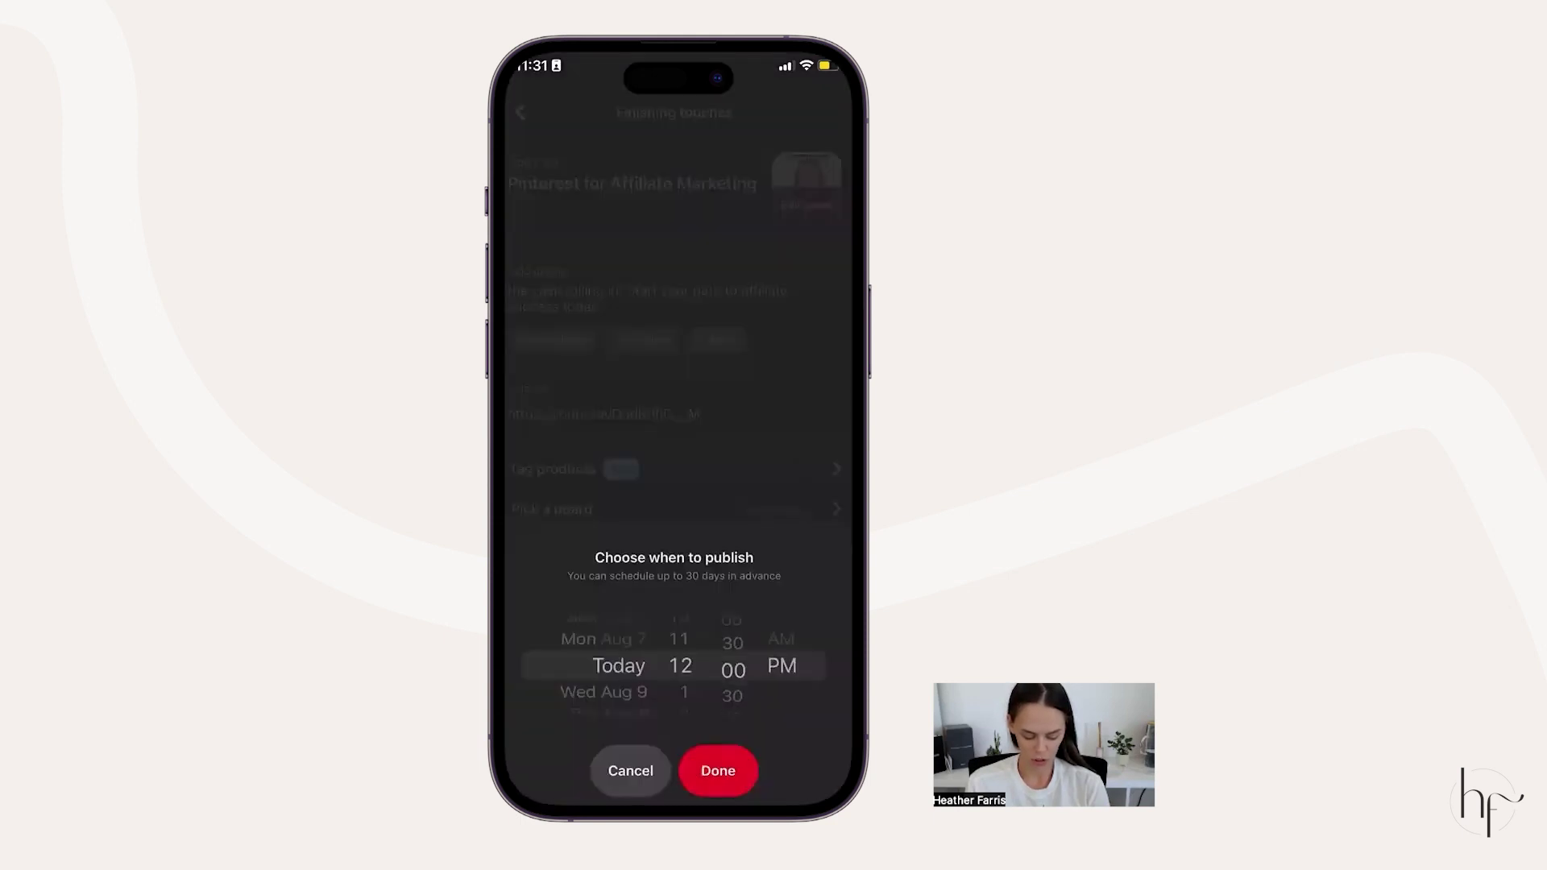
{"action": "scroll", "coordinate": [733, 666], "scroll_direction": "down", "scroll_amount": 1}
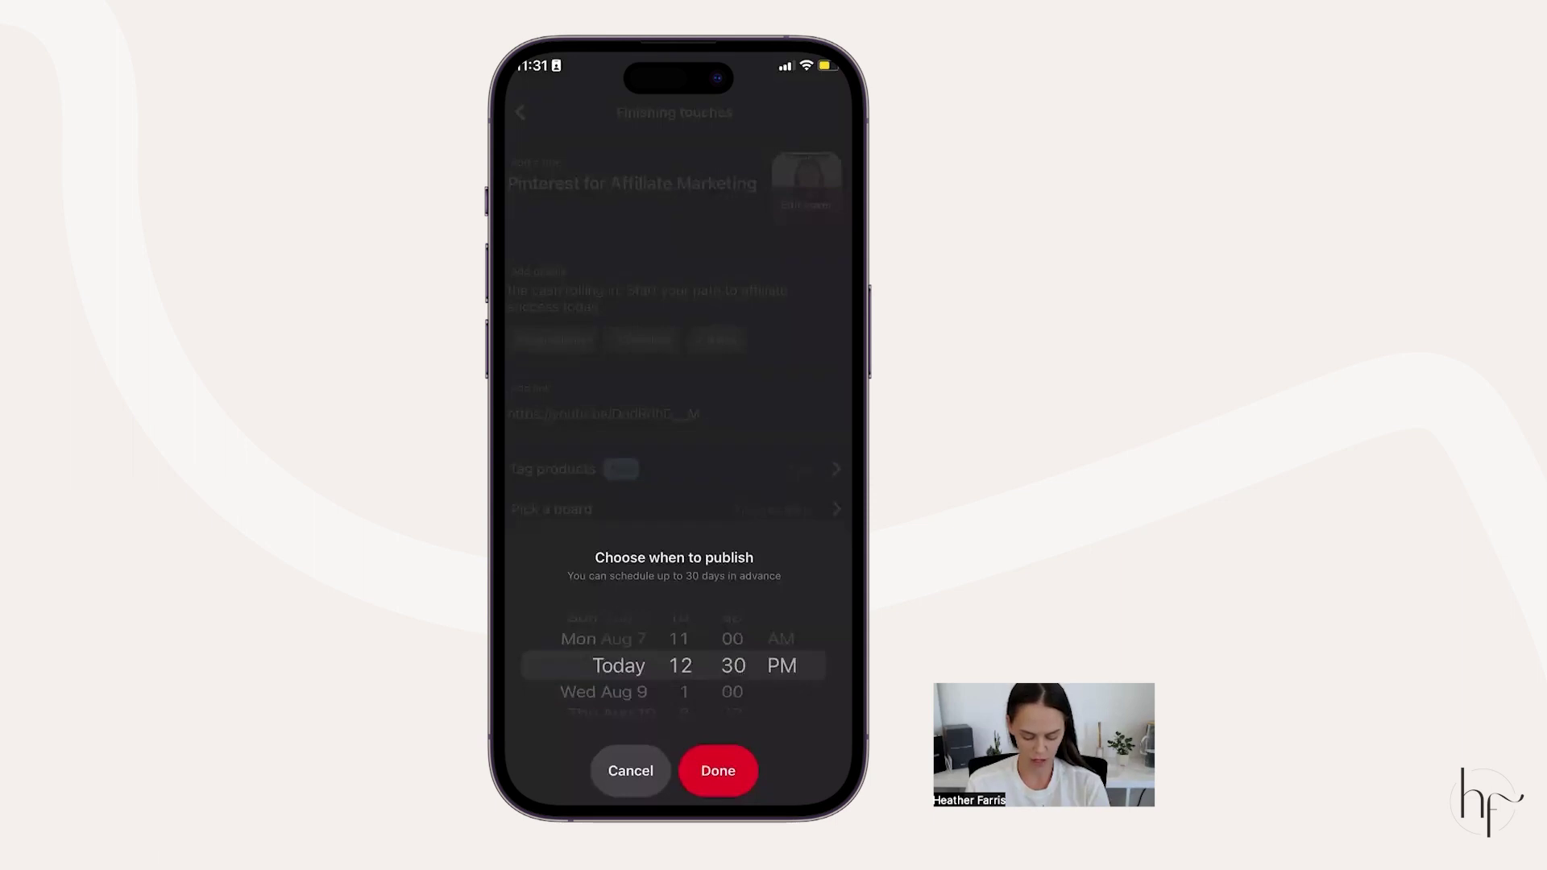
{"action": "scroll", "coordinate": [681, 665], "scroll_direction": "down", "scroll_amount": 2}
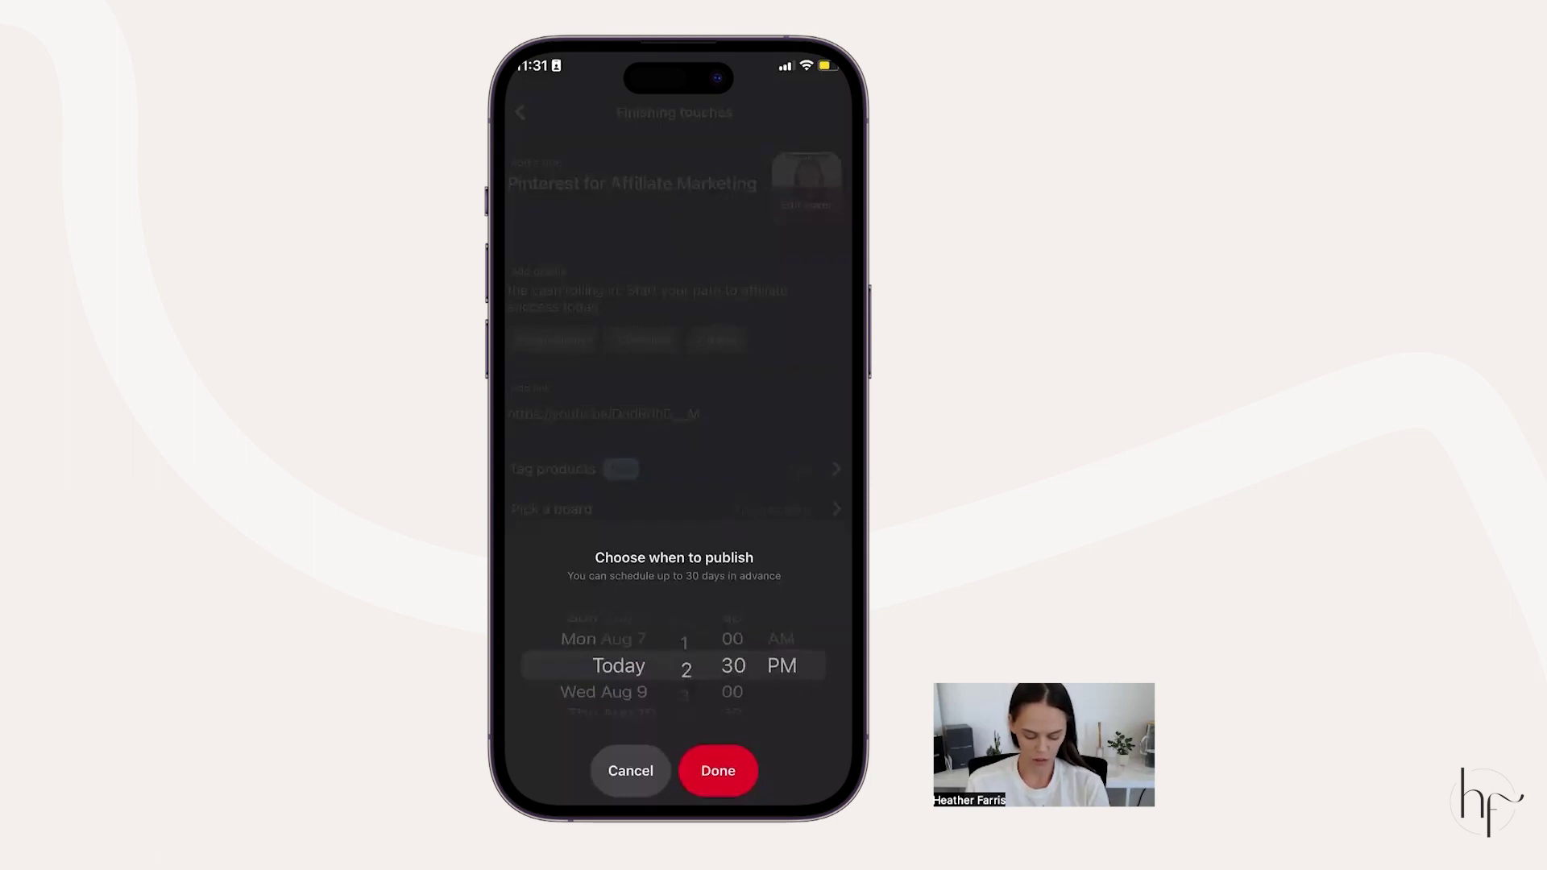
{"action": "left_click", "coordinate": [718, 771]}
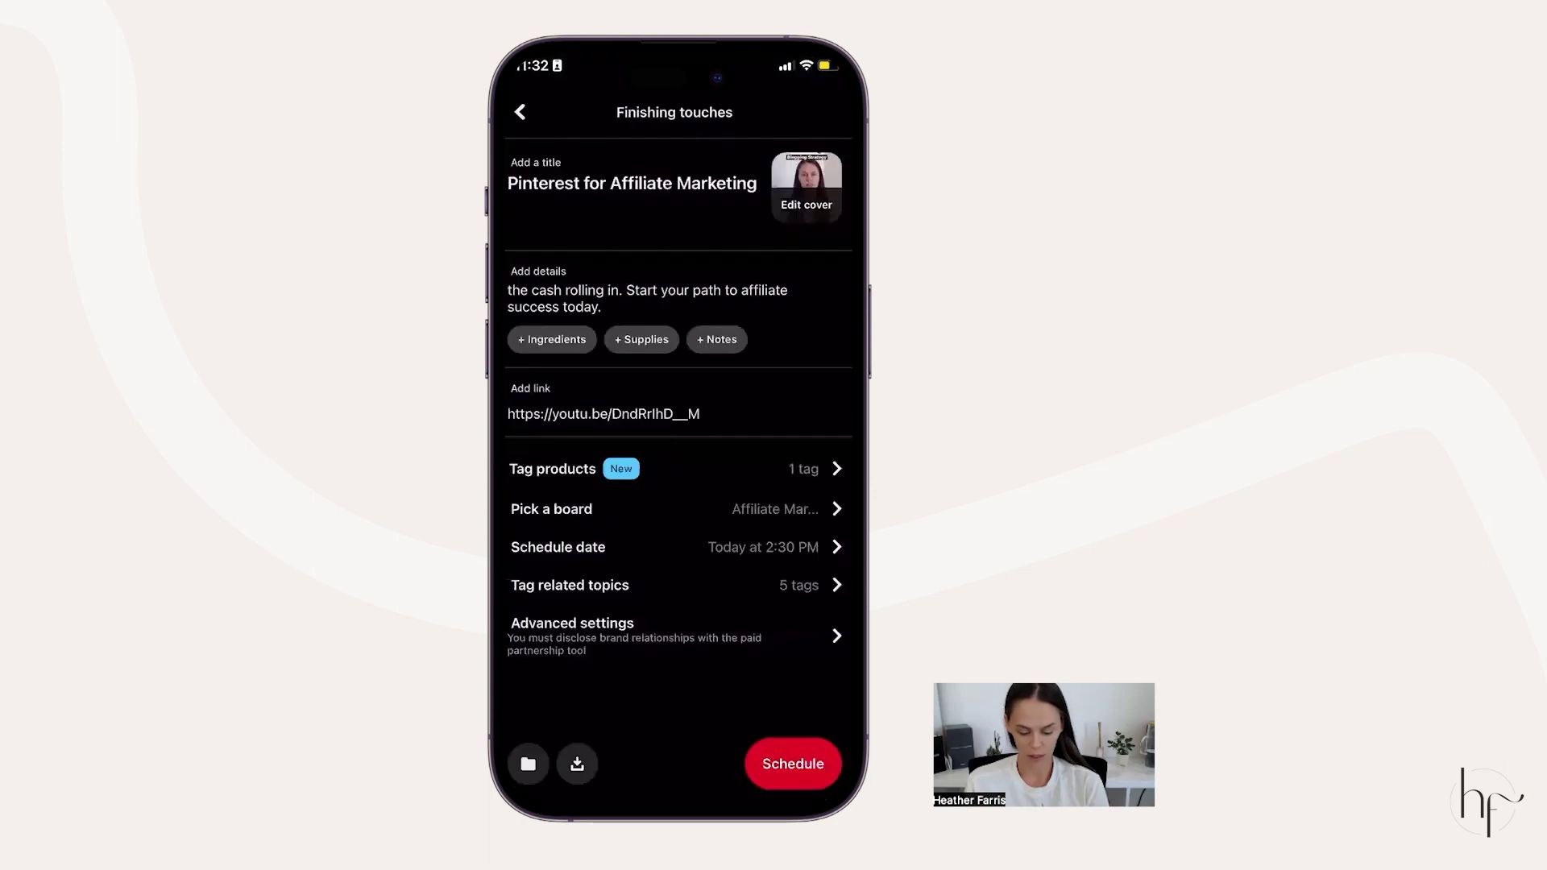
- Compare the opening frames of the video and set the first one, with the "Blogging Strategy" caption, as the cover
{"action": "left_click", "coordinate": [807, 187]}
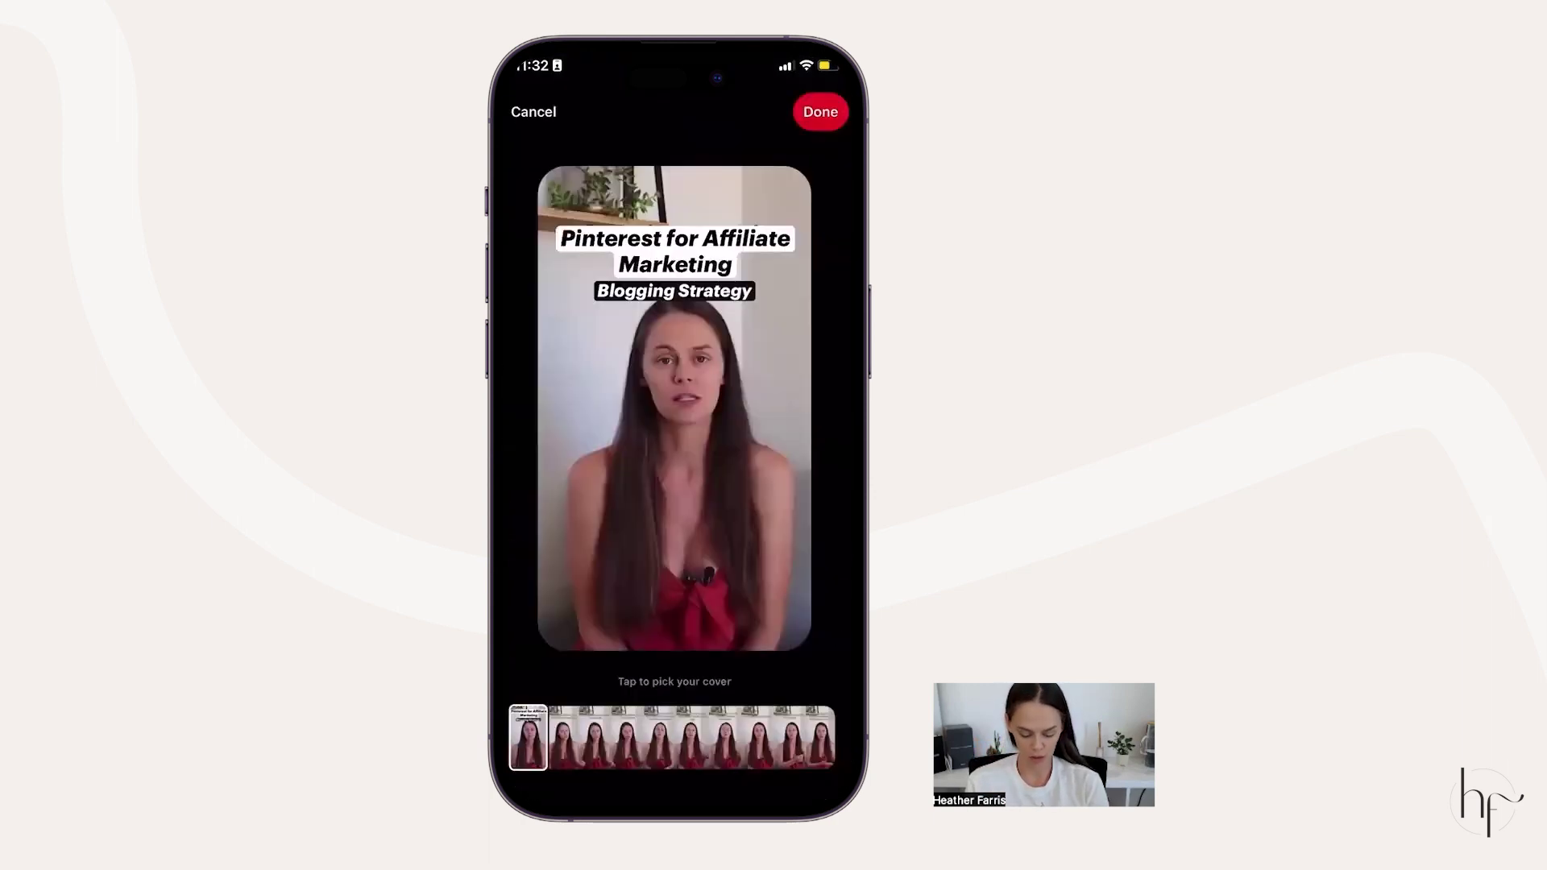
{"action": "left_click", "coordinate": [538, 737]}
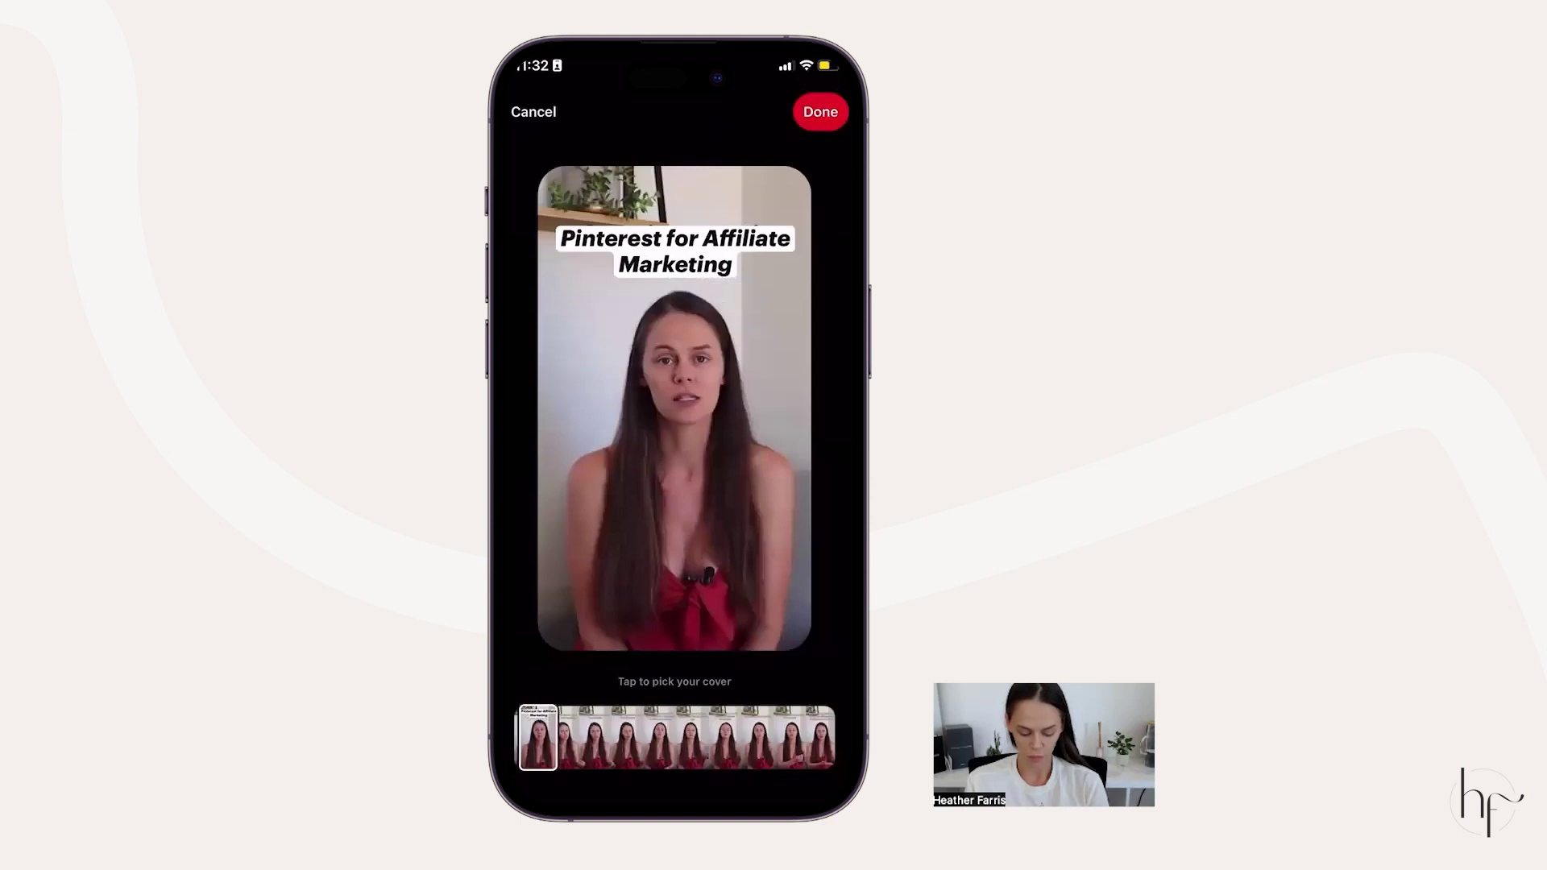
{"action": "left_click", "coordinate": [556, 737]}
{"action": "left_click", "coordinate": [537, 737]}
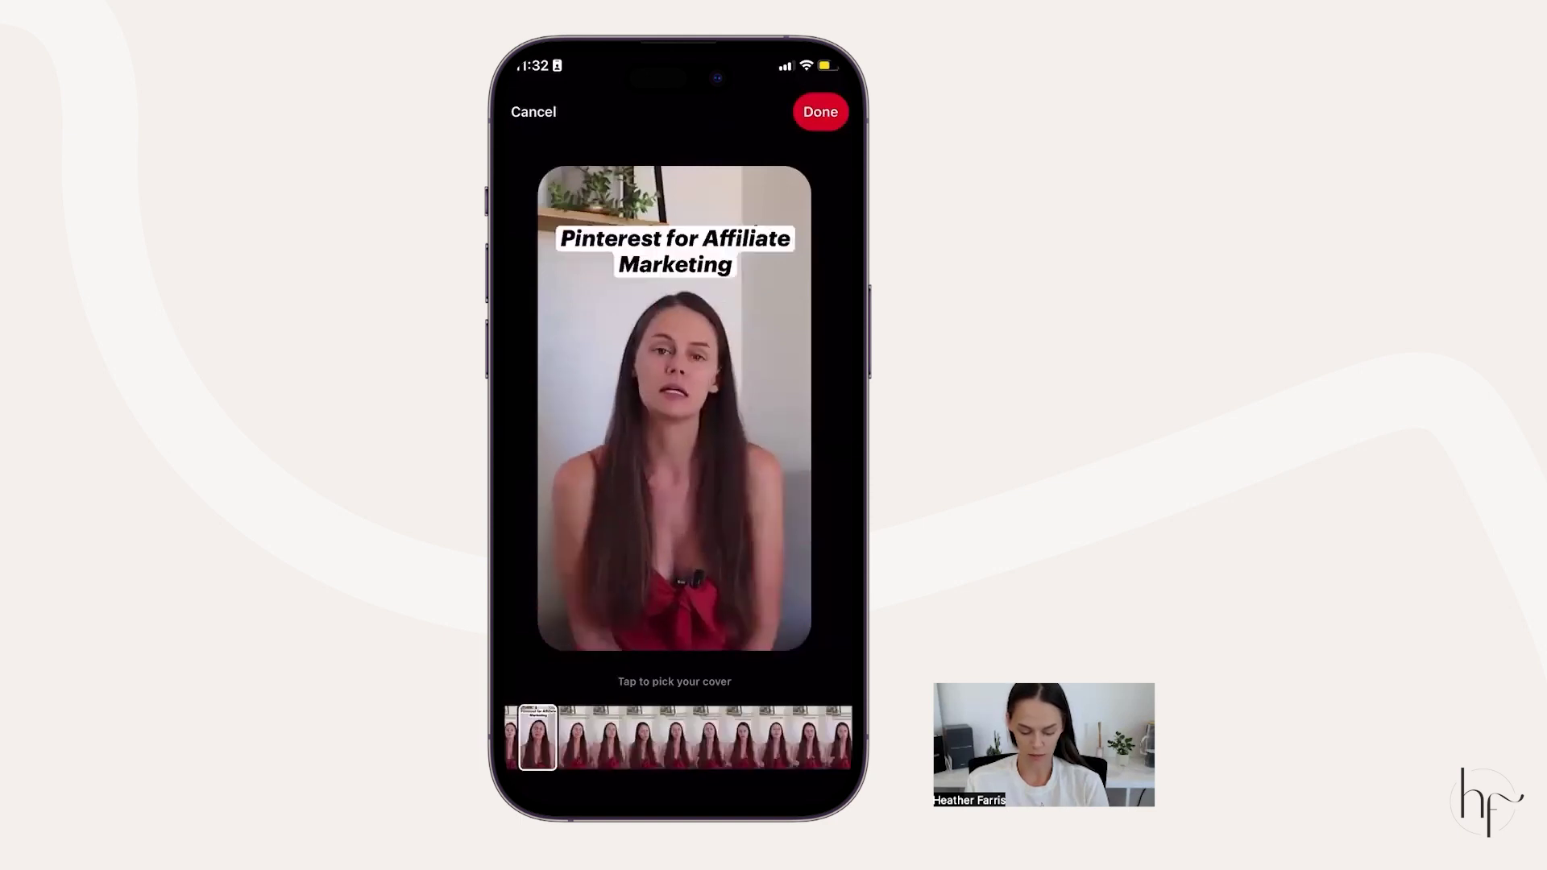
{"action": "left_click", "coordinate": [525, 738]}
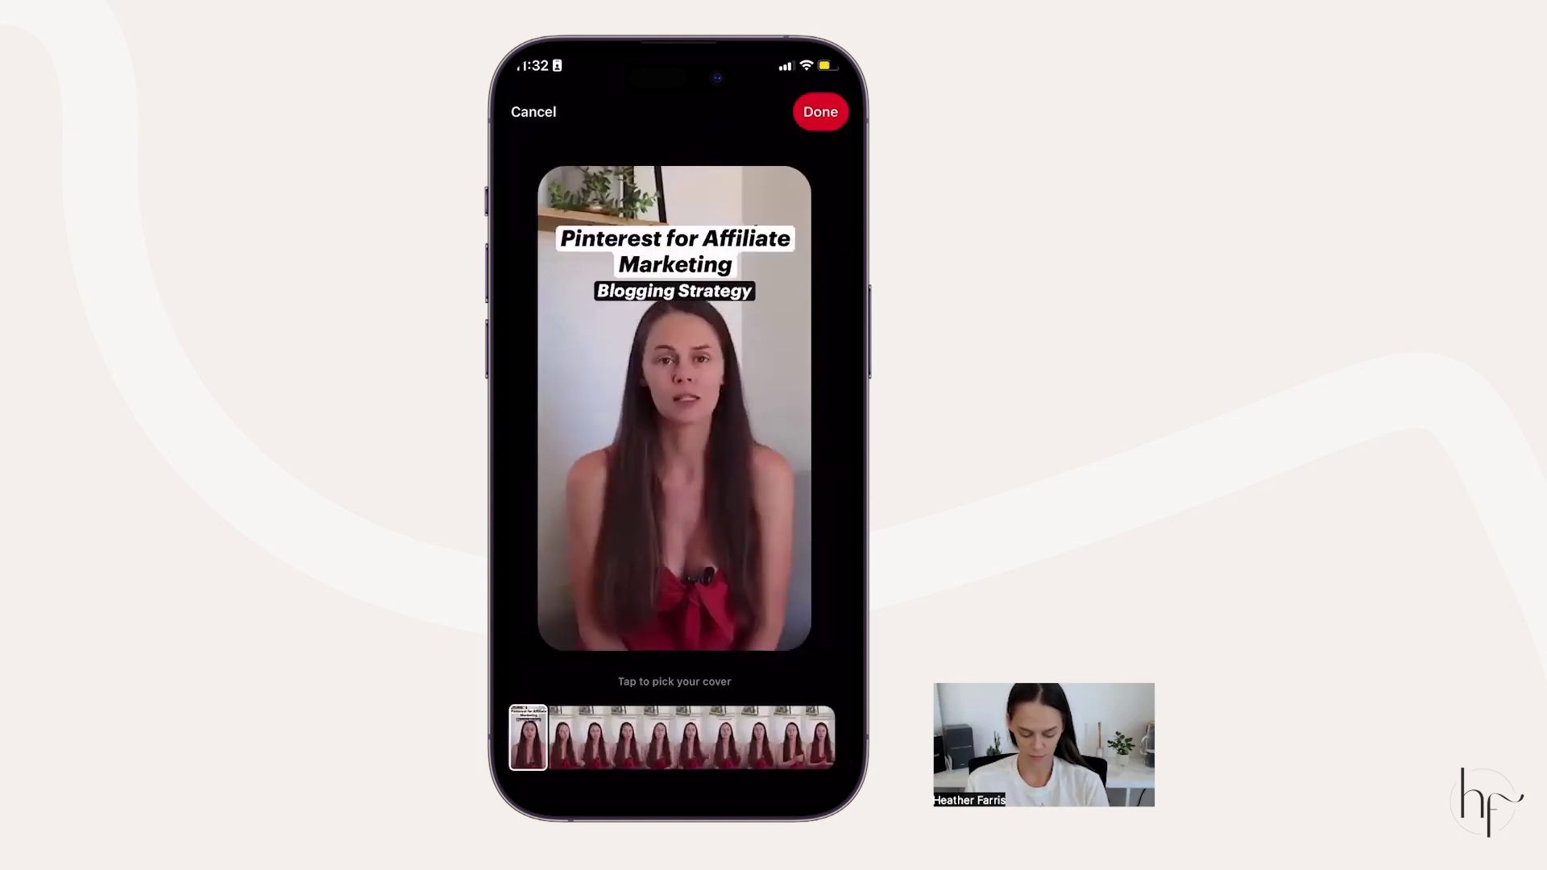
{"action": "left_click", "coordinate": [821, 112]}
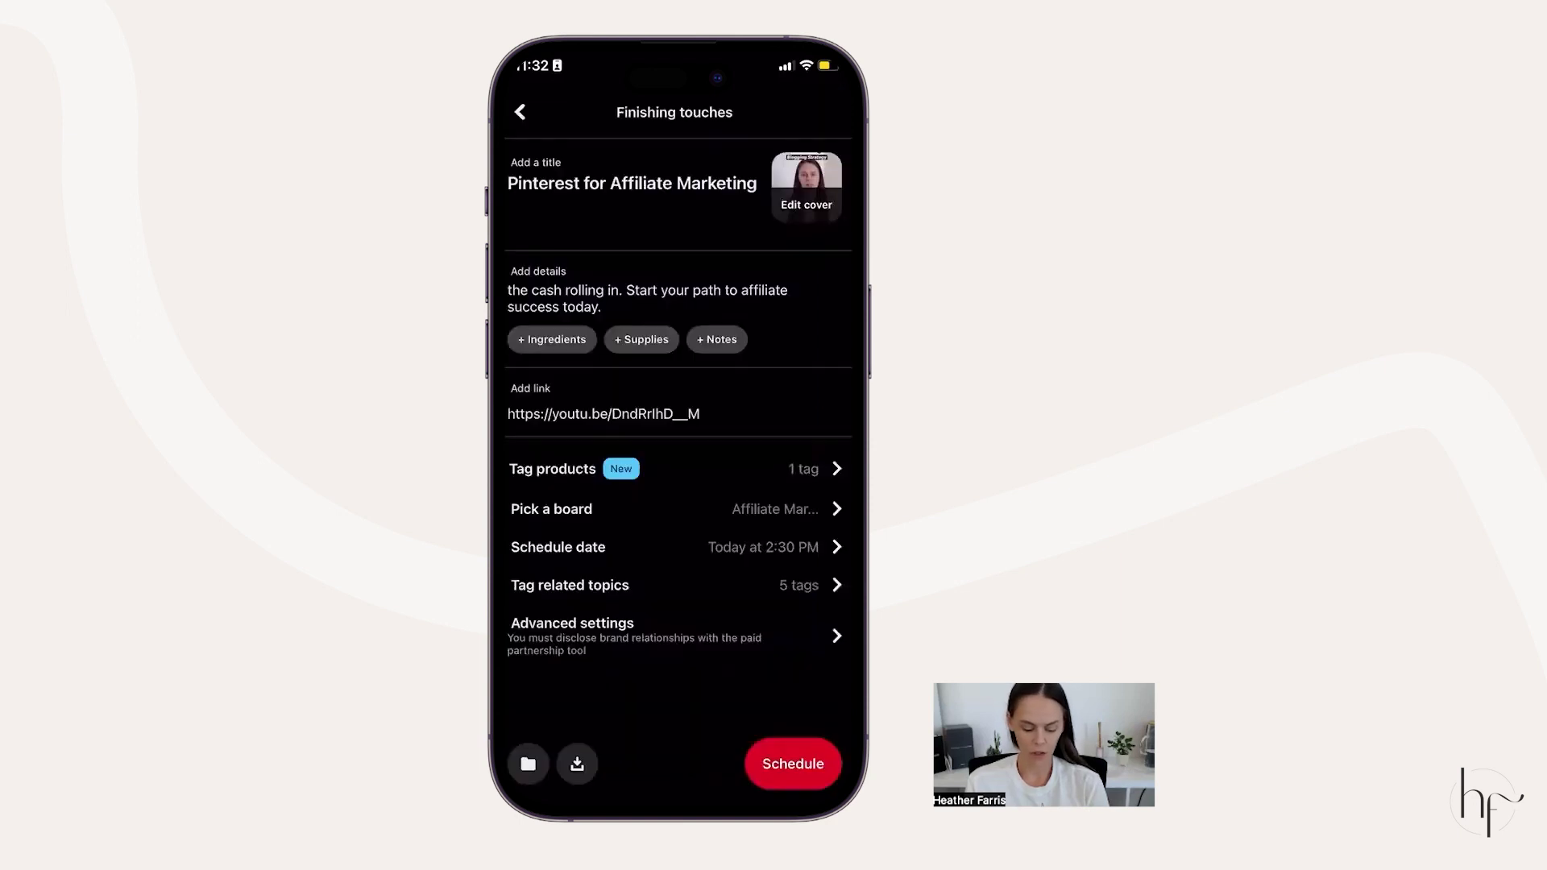
- Review the pin's advanced settings without changing them, then schedule the pin
{"action": "left_click", "coordinate": [675, 636]}
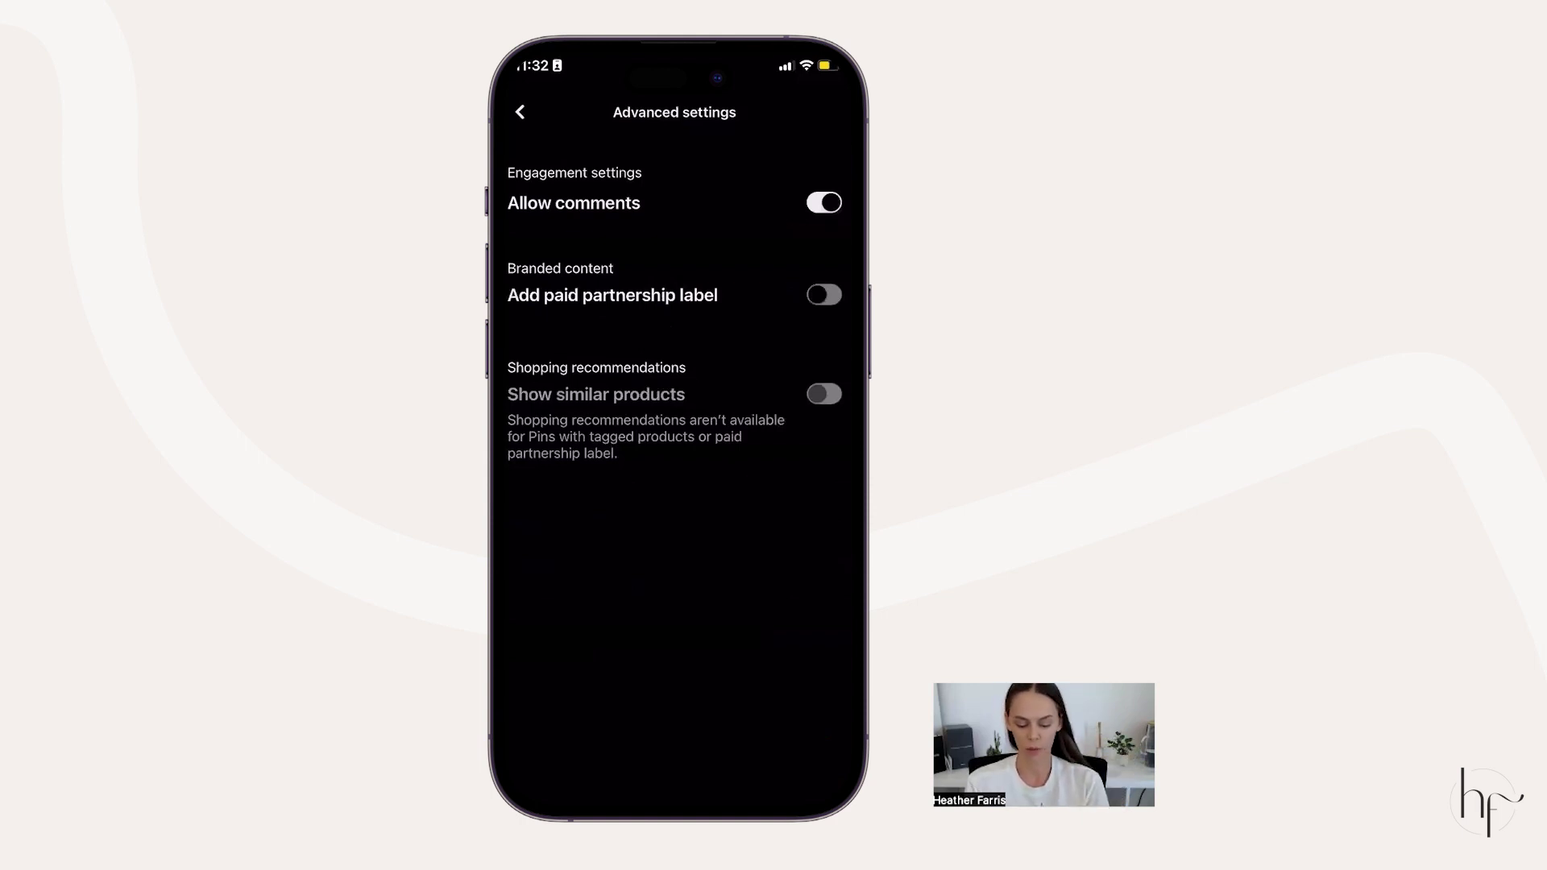
{"action": "left_click", "coordinate": [519, 112]}
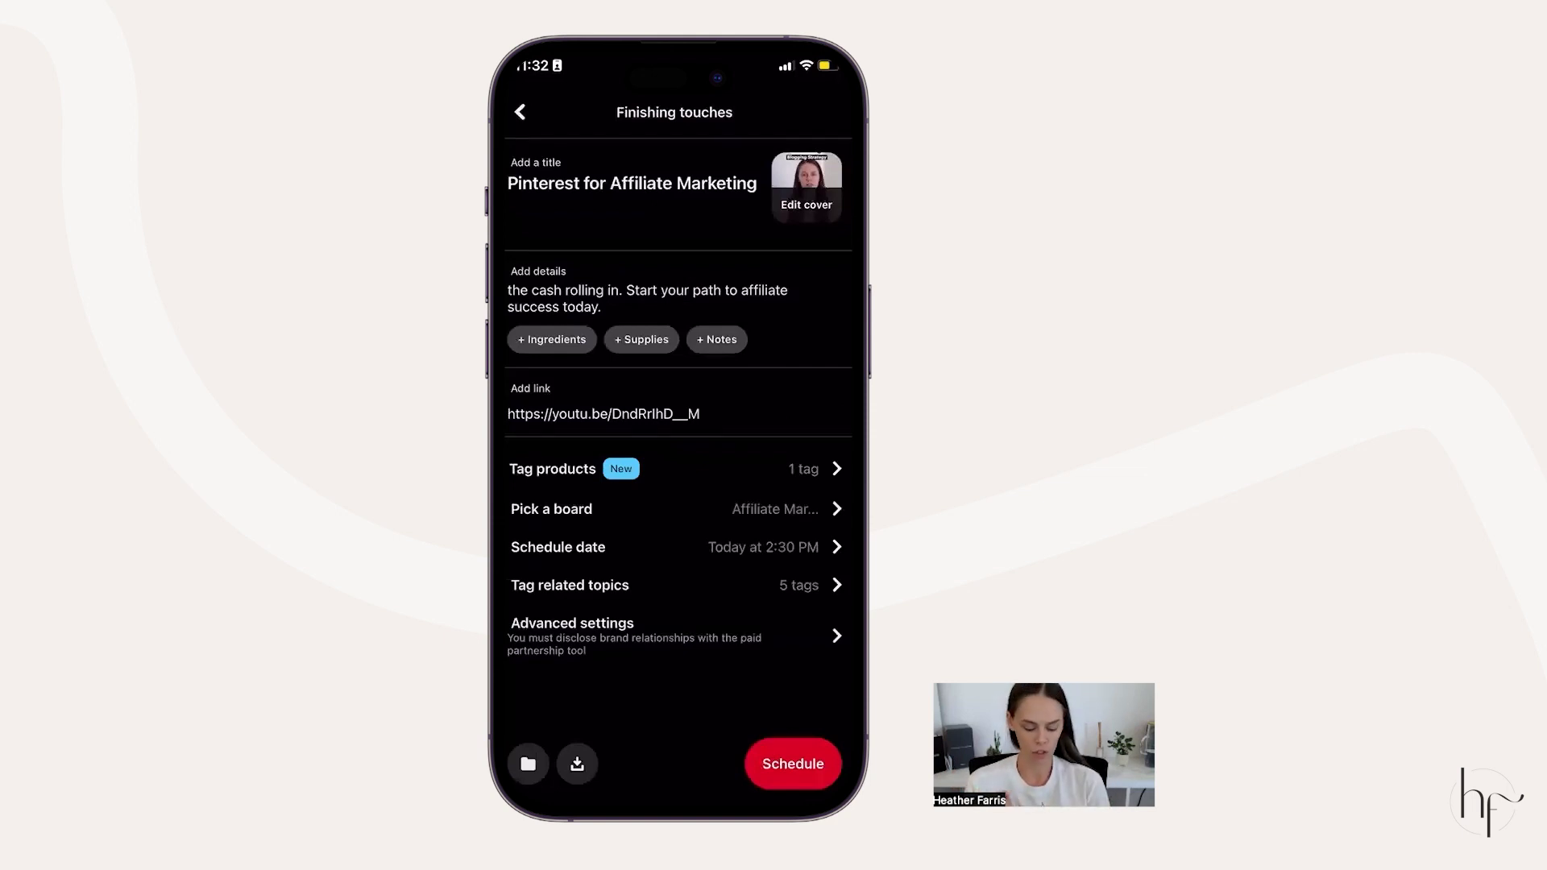
{"action": "left_click", "coordinate": [793, 764]}
{"action": "left_click", "coordinate": [726, 770]}
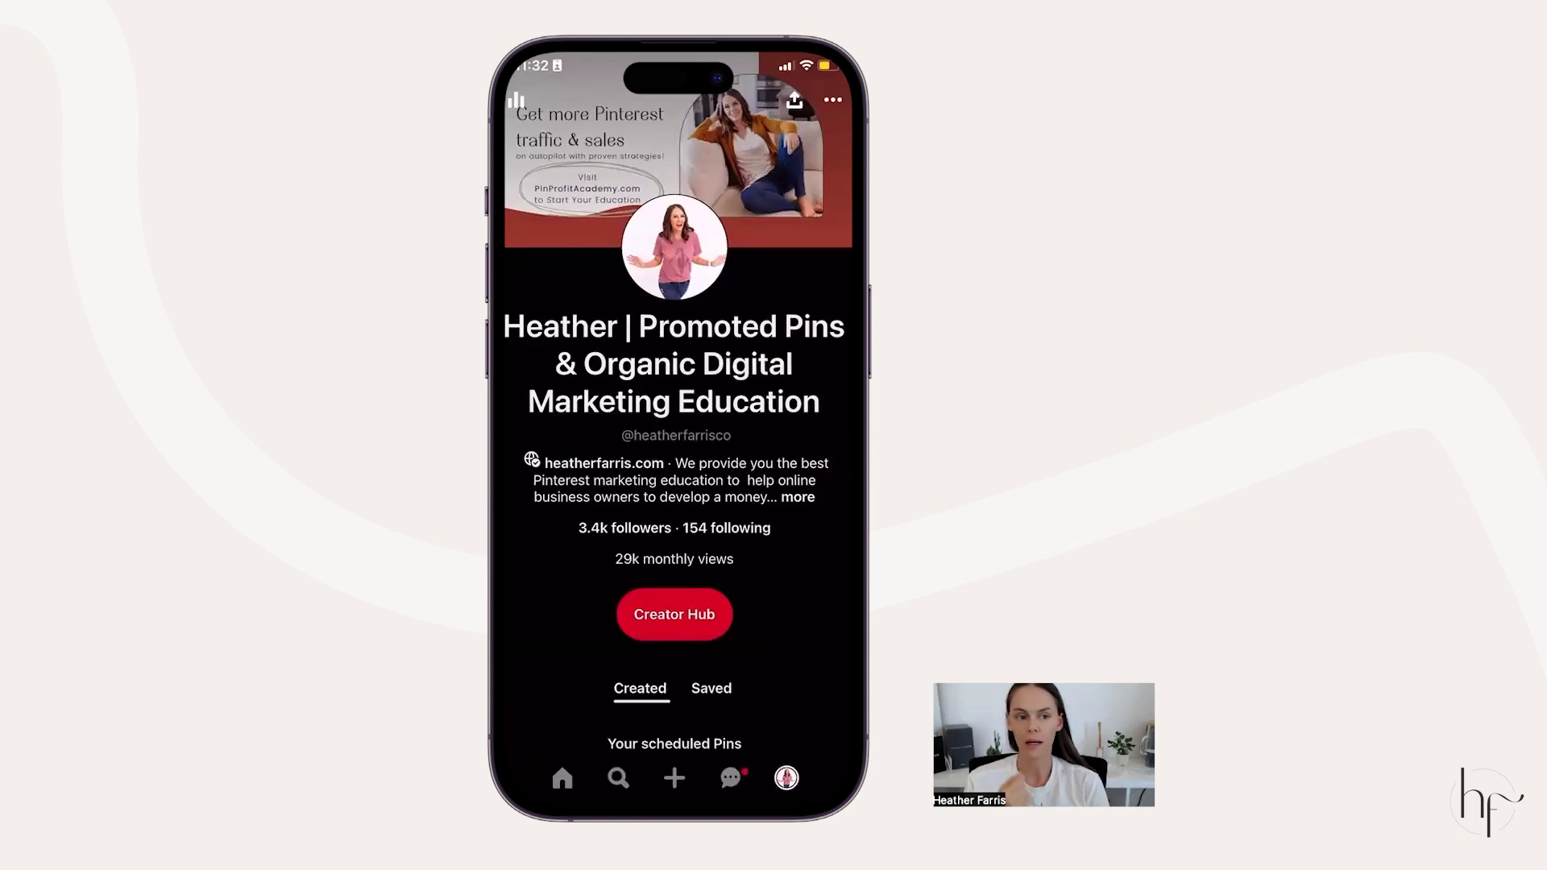
- View the scheduled pins from the profile and open the affiliate marketing video pin for editing to review its details
{"action": "scroll", "coordinate": [677, 435], "scroll_direction": "down", "scroll_amount": 4}
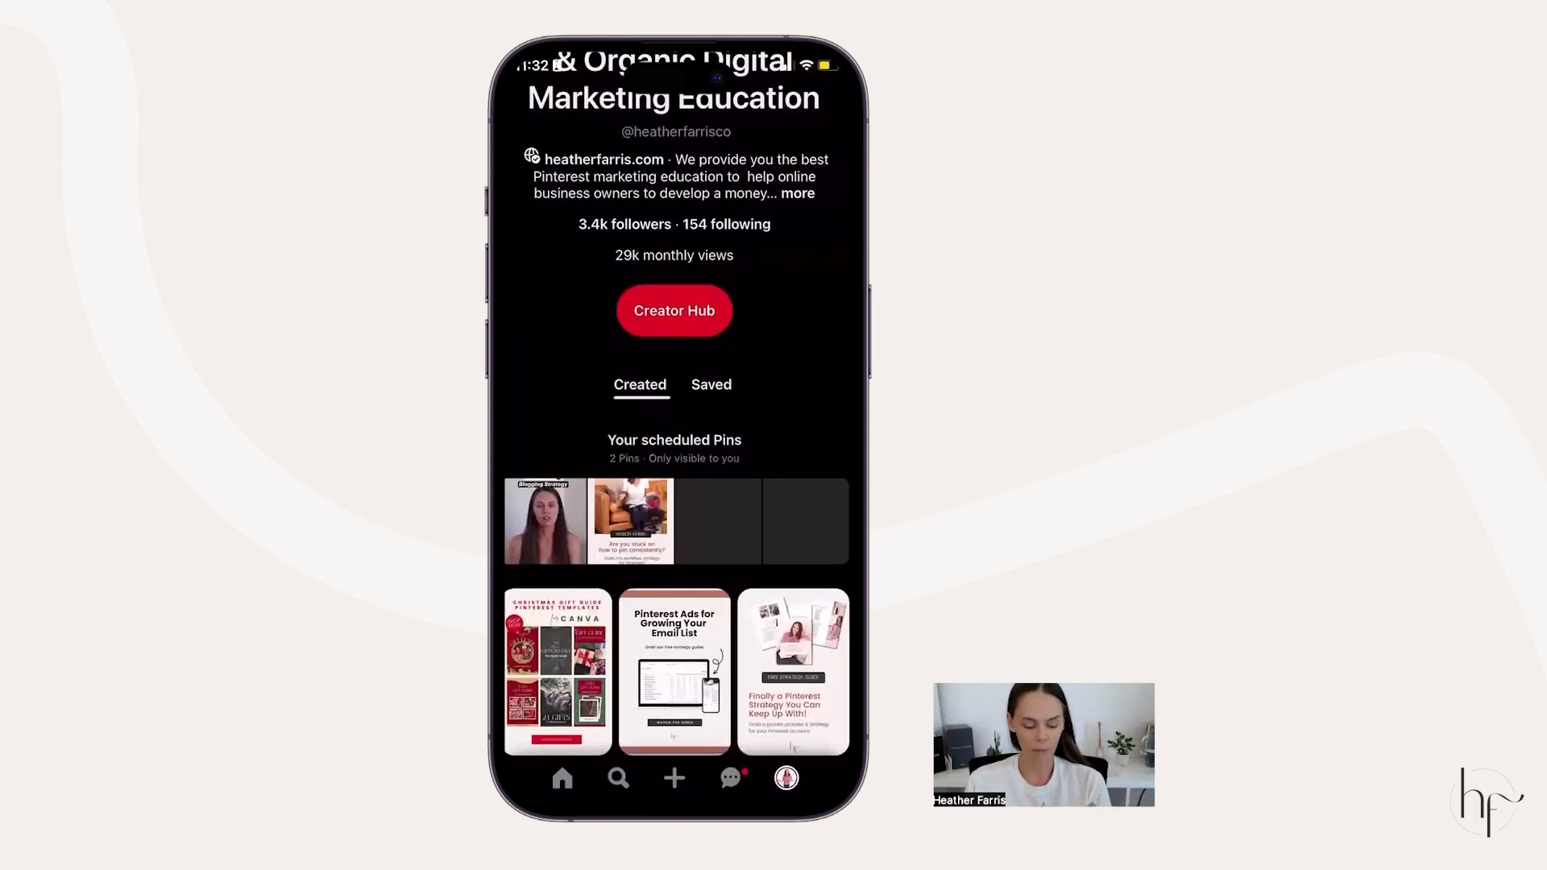
{"action": "left_click", "coordinate": [677, 520]}
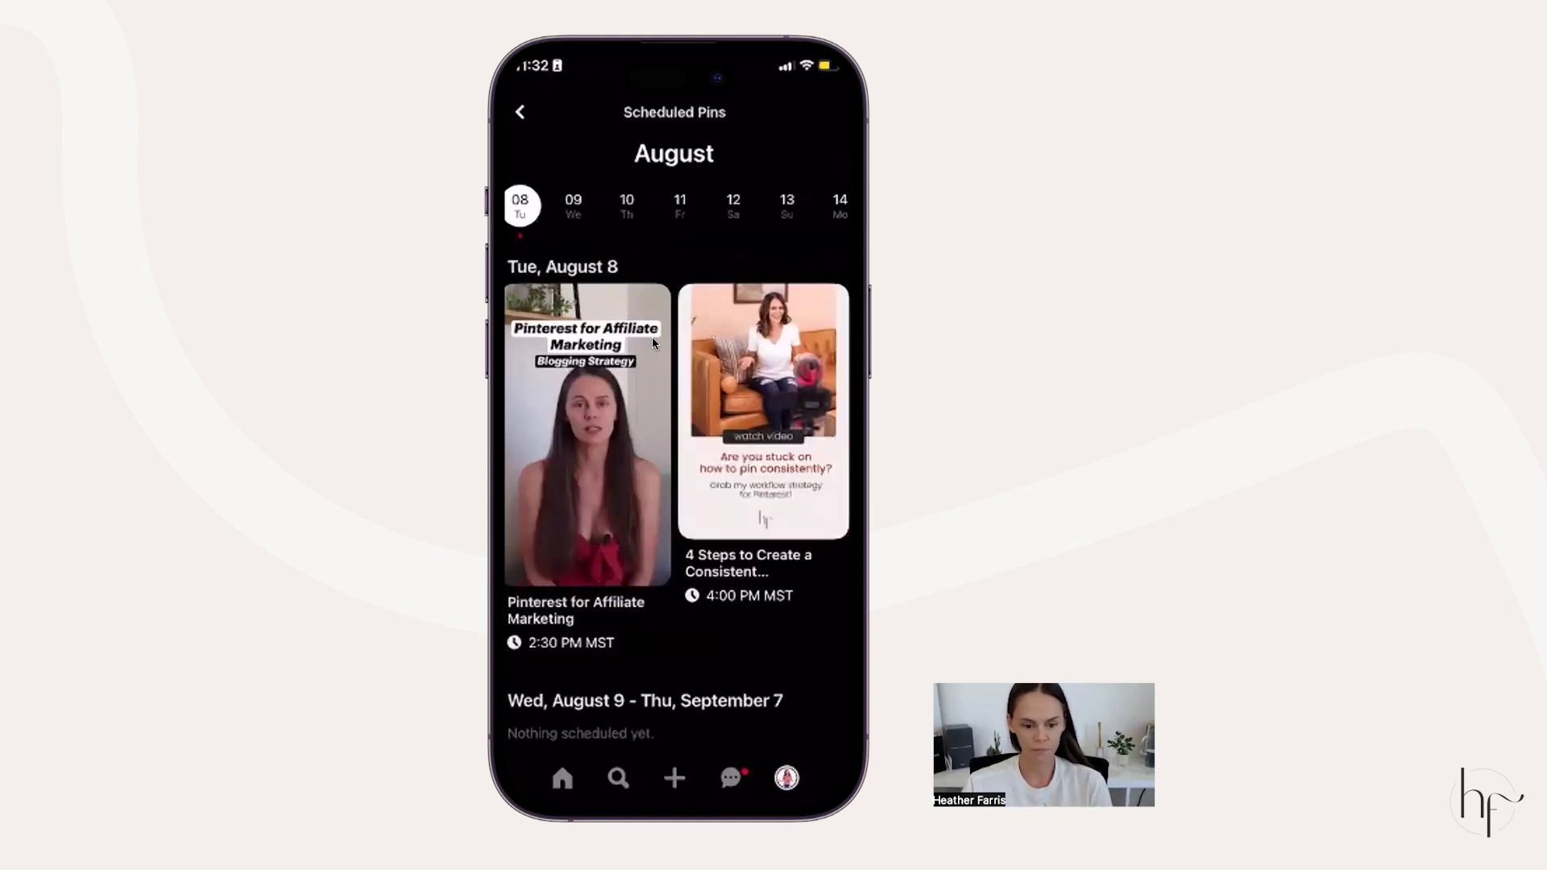
{"action": "left_click", "coordinate": [532, 663]}
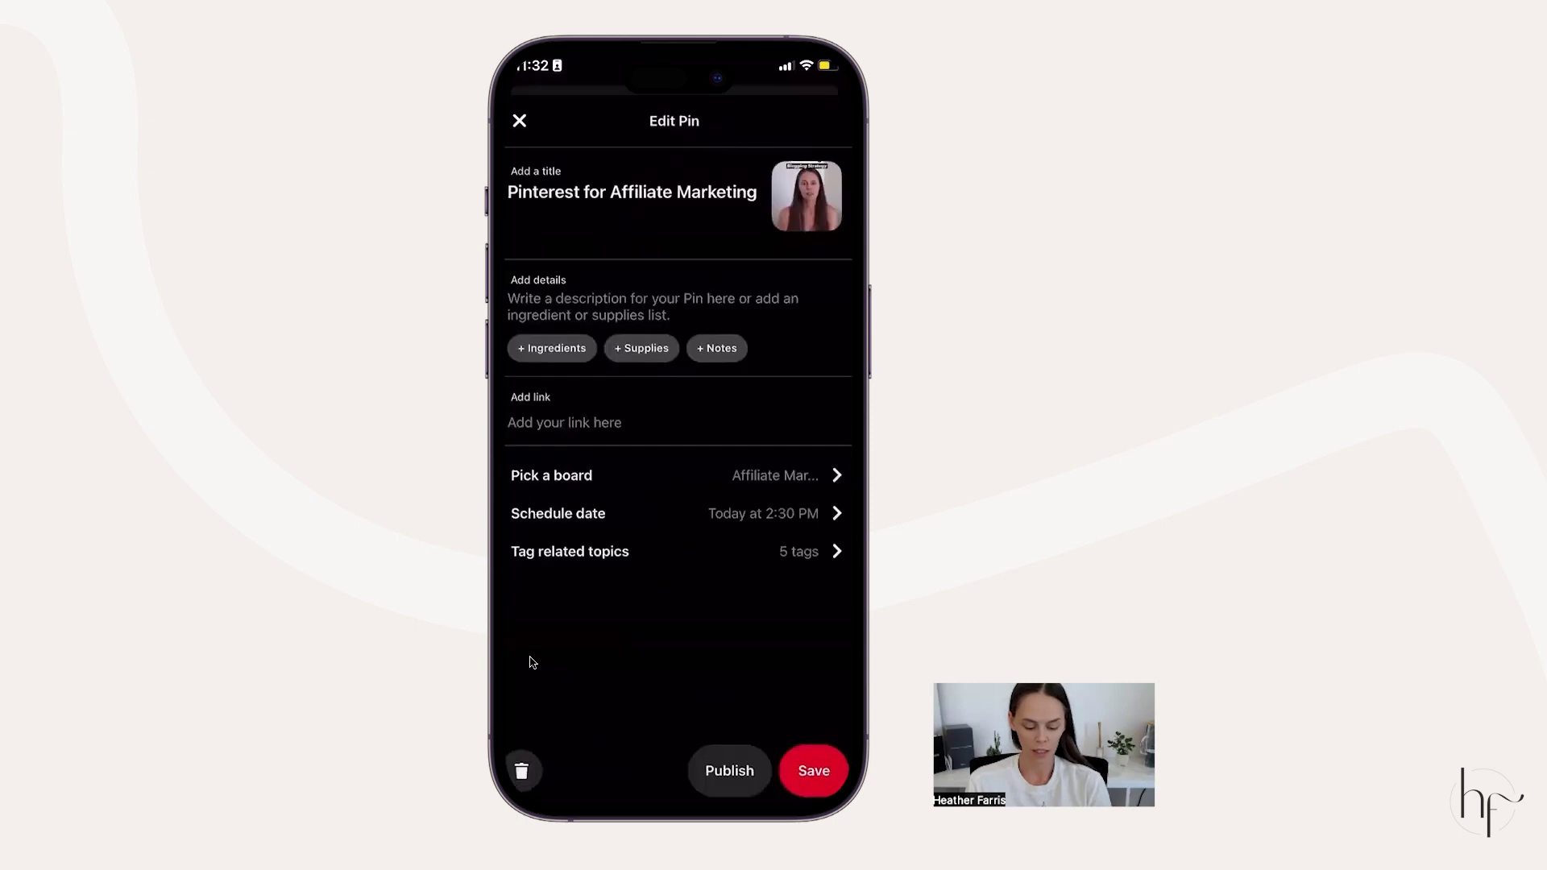